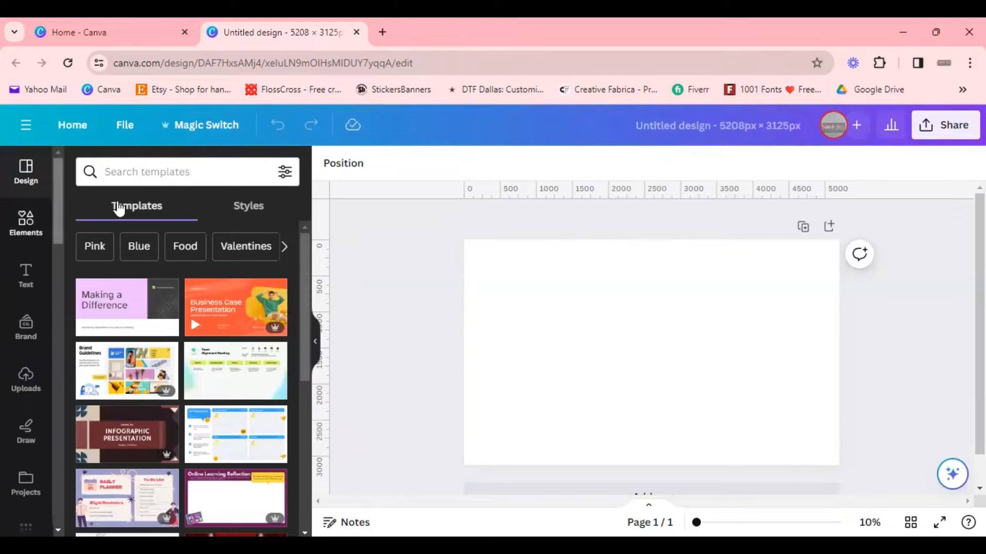
Step: Search the elements library for jungle and open the full photo results
{"action": "left_click", "coordinate": [26, 219]}
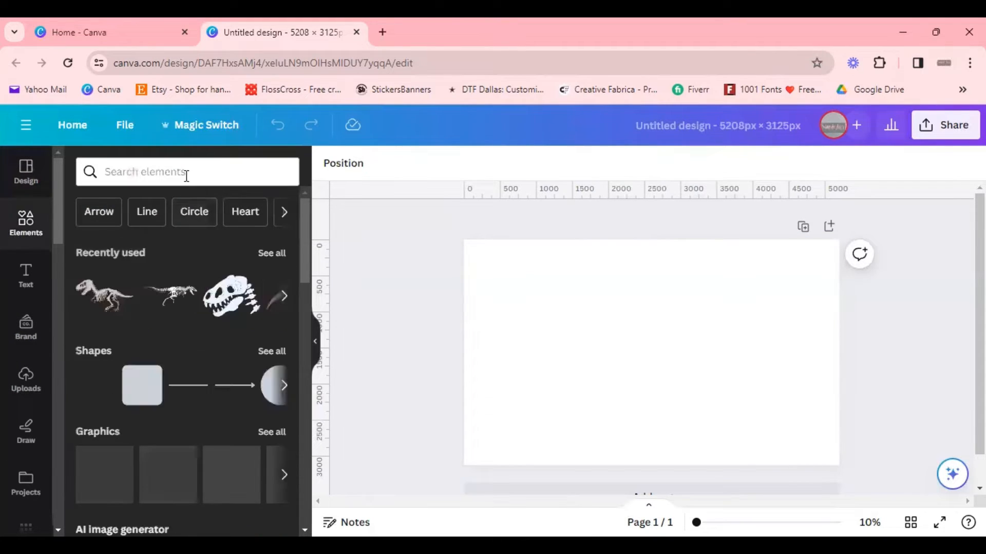
{"action": "left_click", "coordinate": [186, 175]}
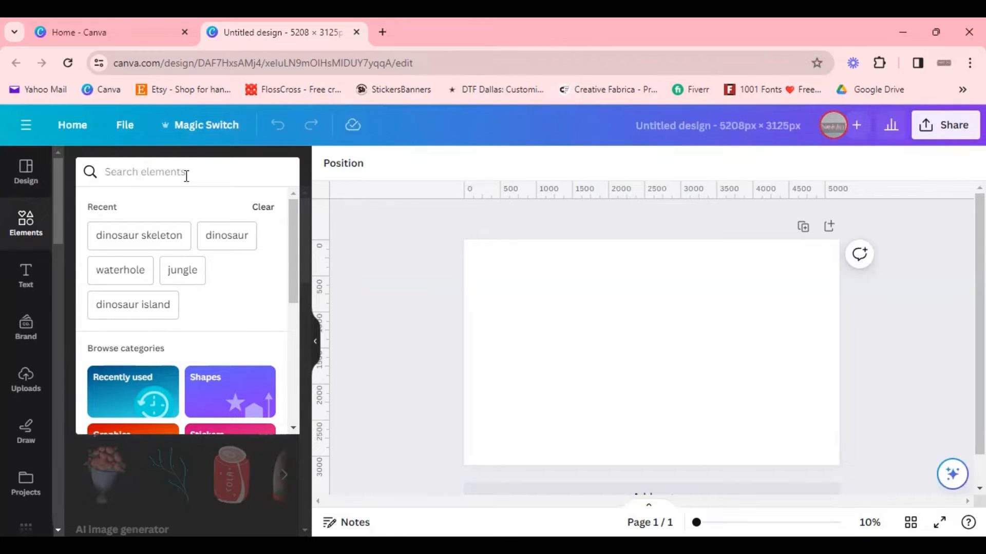
{"action": "type", "text": "jung"}
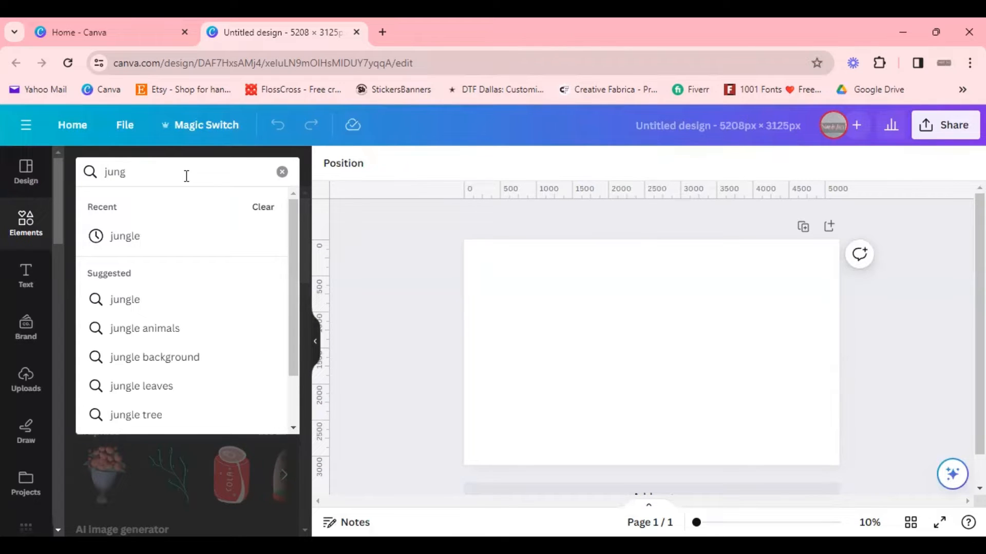
{"action": "left_click", "coordinate": [239, 236]}
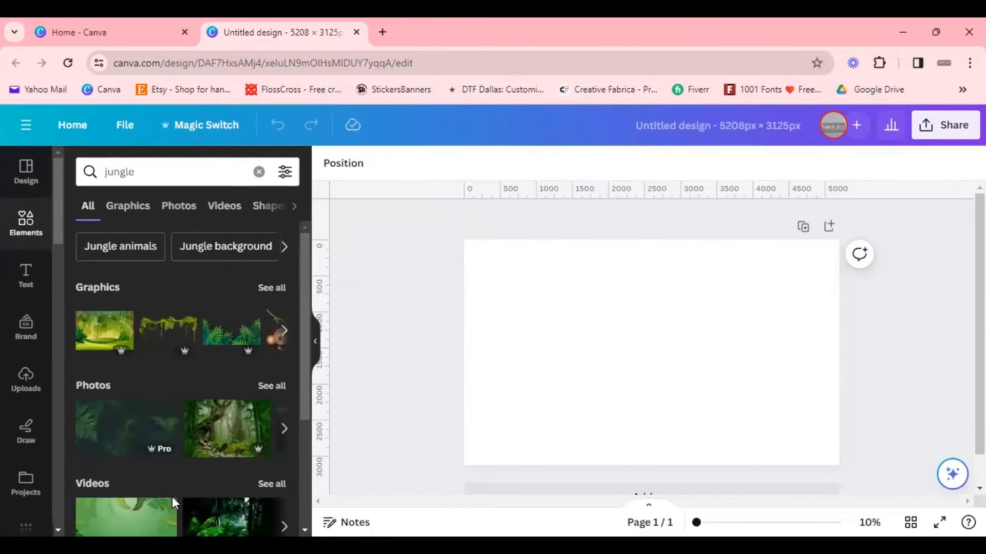
{"action": "scroll", "coordinate": [212, 391], "scroll_direction": "down", "scroll_amount": 2}
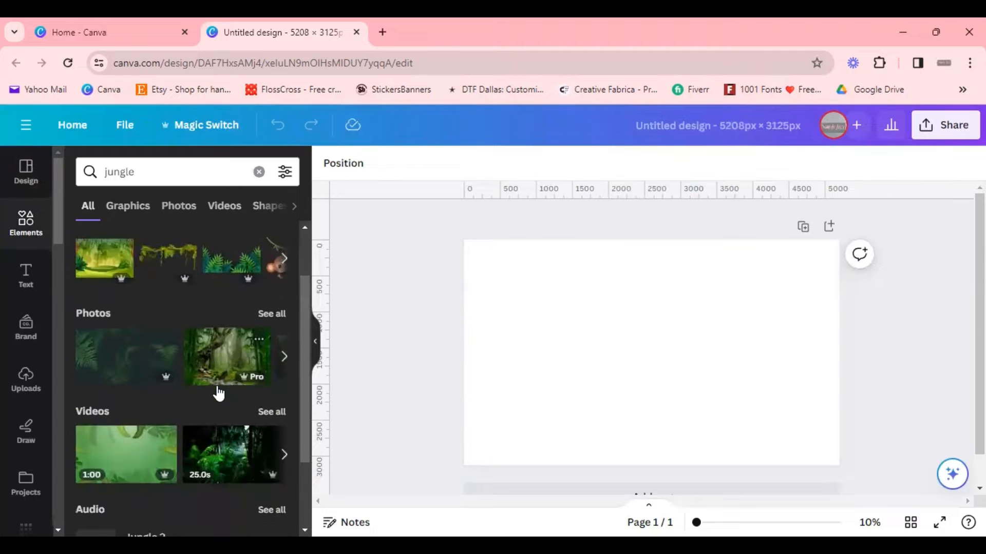
{"action": "left_click", "coordinate": [270, 310]}
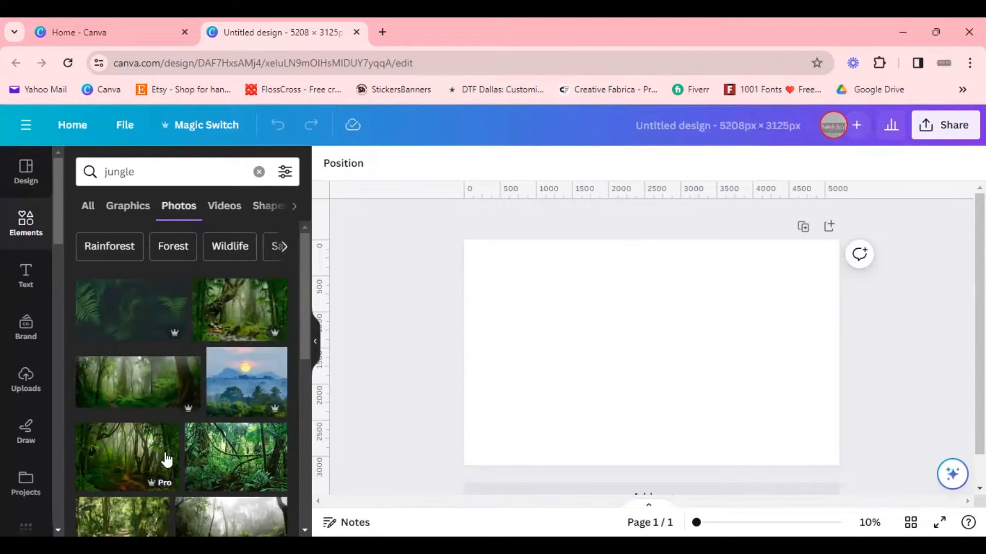
Step: Browse through the jungle photo results
{"action": "scroll", "coordinate": [192, 447], "scroll_direction": "down", "scroll_amount": 2}
{"action": "scroll", "coordinate": [226, 426], "scroll_direction": "down", "scroll_amount": 2}
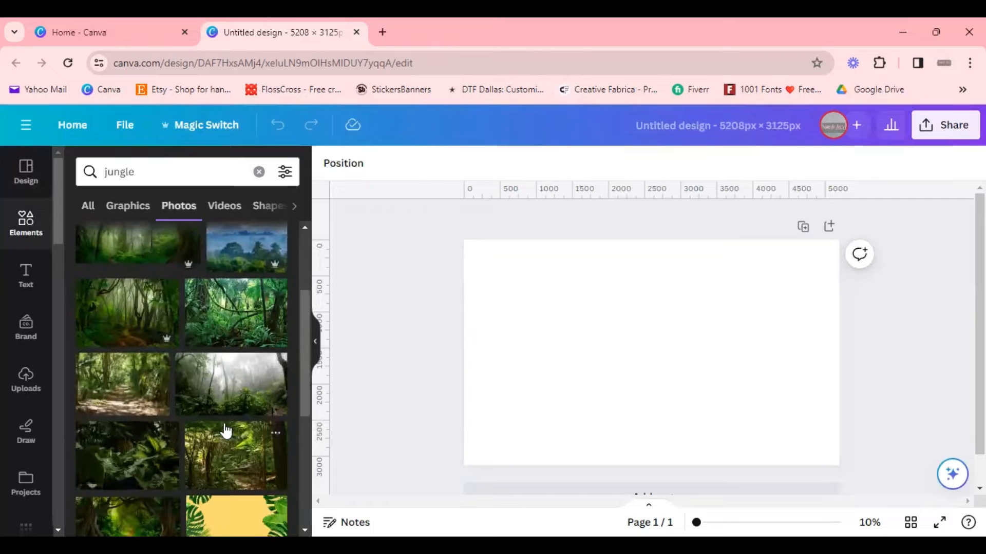
{"action": "scroll", "coordinate": [238, 431], "scroll_direction": "down", "scroll_amount": 2}
{"action": "scroll", "coordinate": [238, 430], "scroll_direction": "down", "scroll_amount": 2}
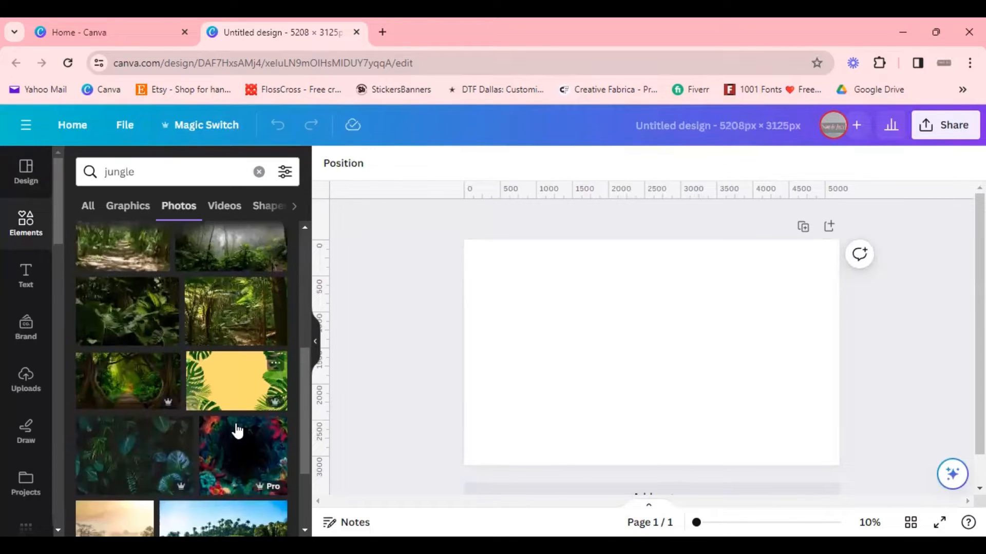
{"action": "scroll", "coordinate": [235, 429], "scroll_direction": "down", "scroll_amount": 2}
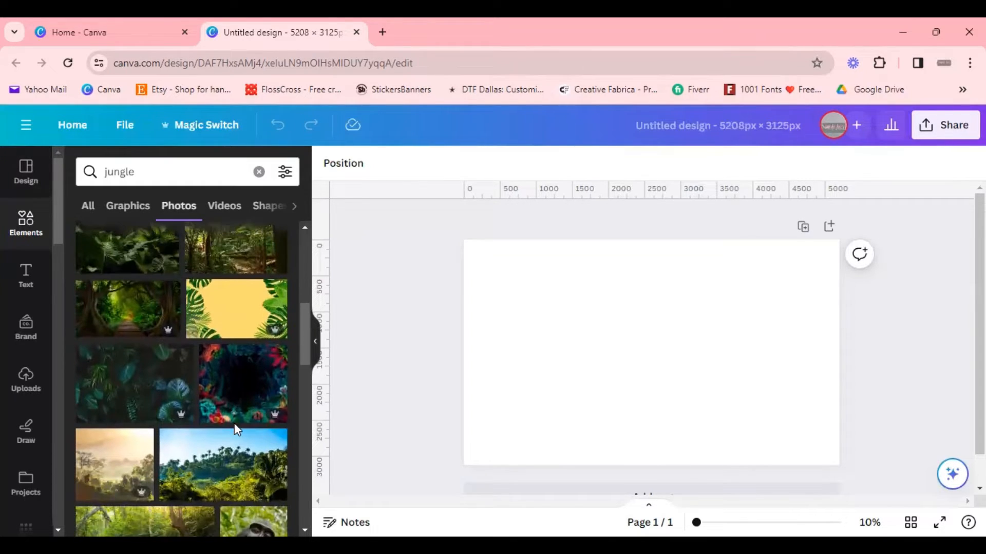
{"action": "scroll", "coordinate": [234, 423], "scroll_direction": "down", "scroll_amount": 2}
{"action": "scroll", "coordinate": [236, 433], "scroll_direction": "down", "scroll_amount": 2}
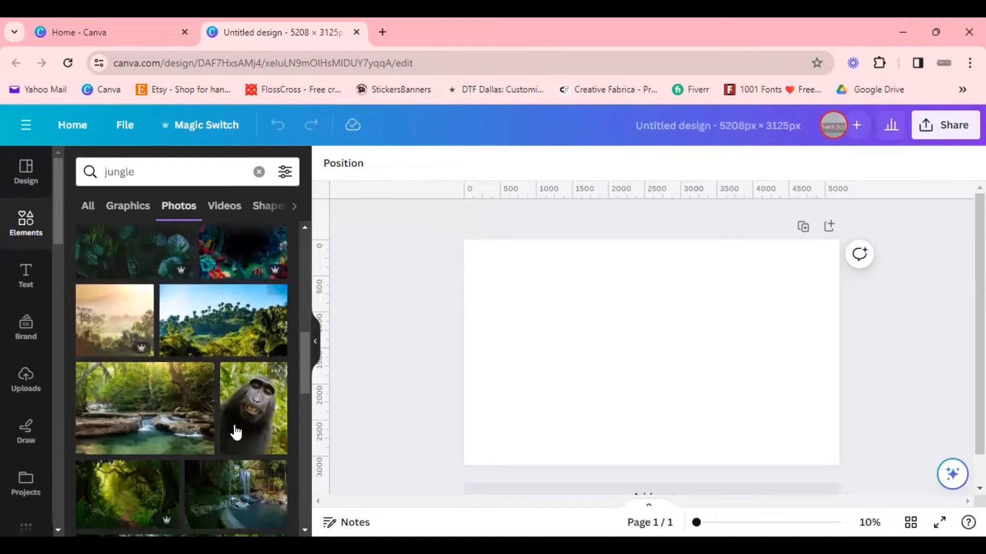
{"action": "scroll", "coordinate": [236, 433], "scroll_direction": "down", "scroll_amount": 2}
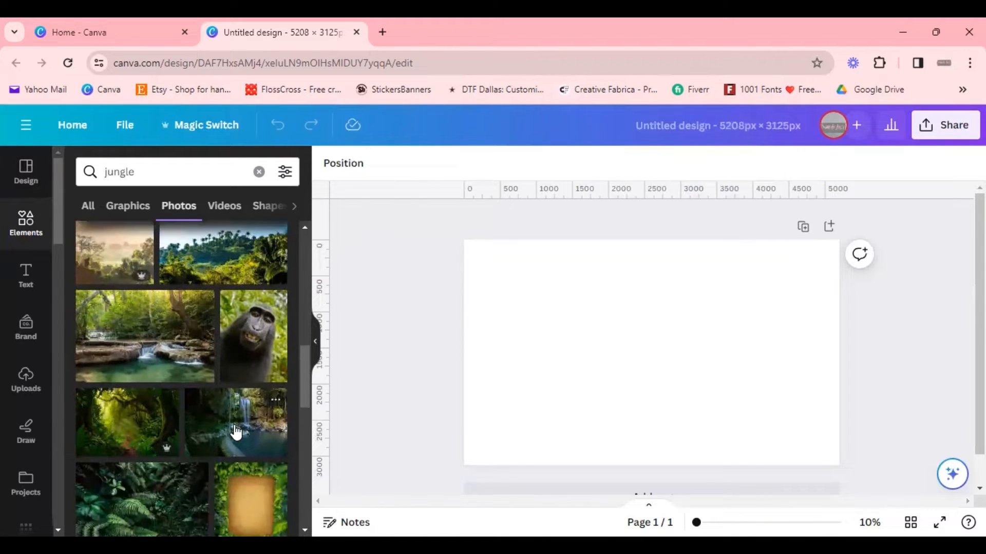
{"action": "scroll", "coordinate": [235, 429], "scroll_direction": "down", "scroll_amount": 2}
{"action": "scroll", "coordinate": [236, 432], "scroll_direction": "down", "scroll_amount": 2}
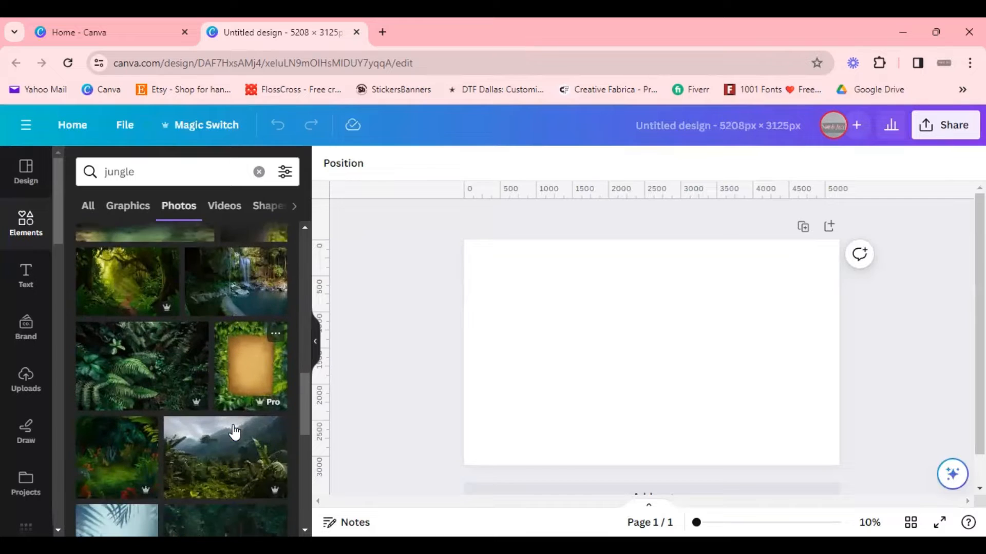
{"action": "scroll", "coordinate": [236, 431], "scroll_direction": "down", "scroll_amount": 2}
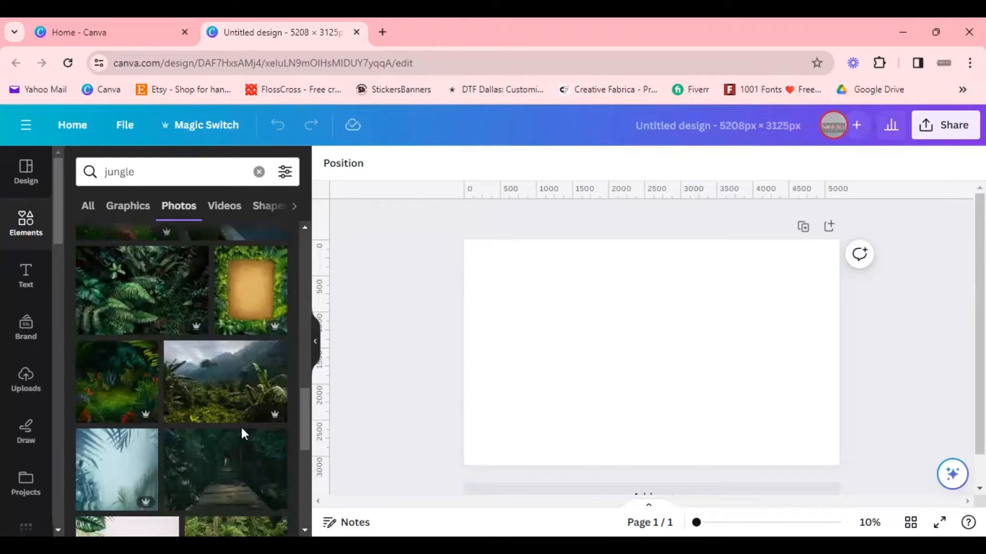
{"action": "scroll", "coordinate": [242, 439], "scroll_direction": "down", "scroll_amount": 2}
{"action": "scroll", "coordinate": [243, 440], "scroll_direction": "down", "scroll_amount": 2}
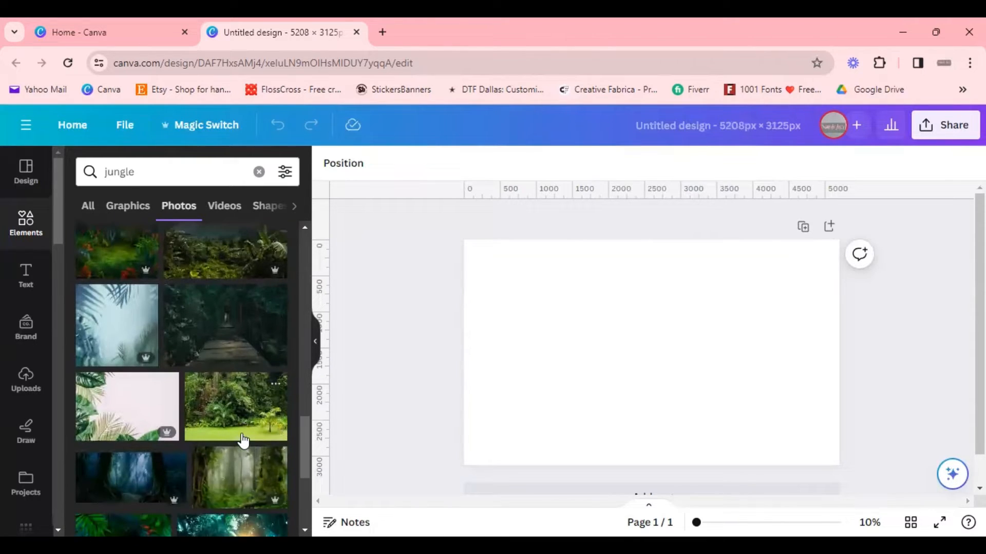
{"action": "scroll", "coordinate": [238, 441], "scroll_direction": "down", "scroll_amount": 2}
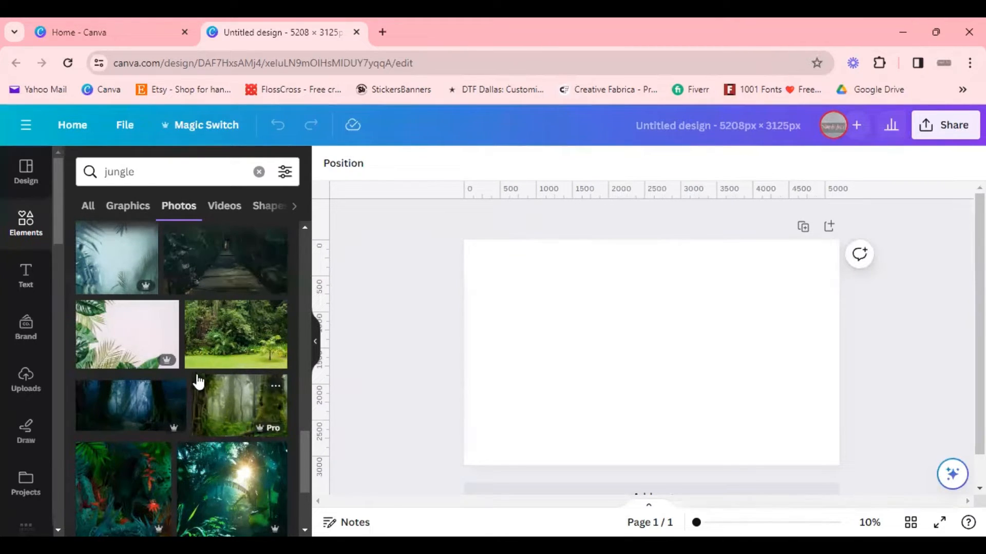
{"action": "scroll", "coordinate": [236, 303], "scroll_direction": "down", "scroll_amount": 4}
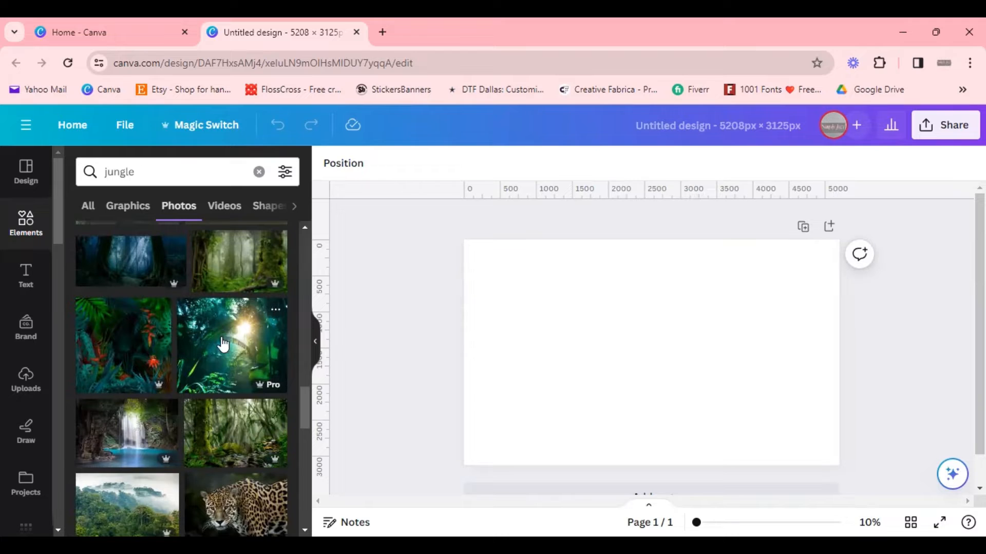
{"action": "scroll", "coordinate": [229, 344], "scroll_direction": "down", "scroll_amount": 5}
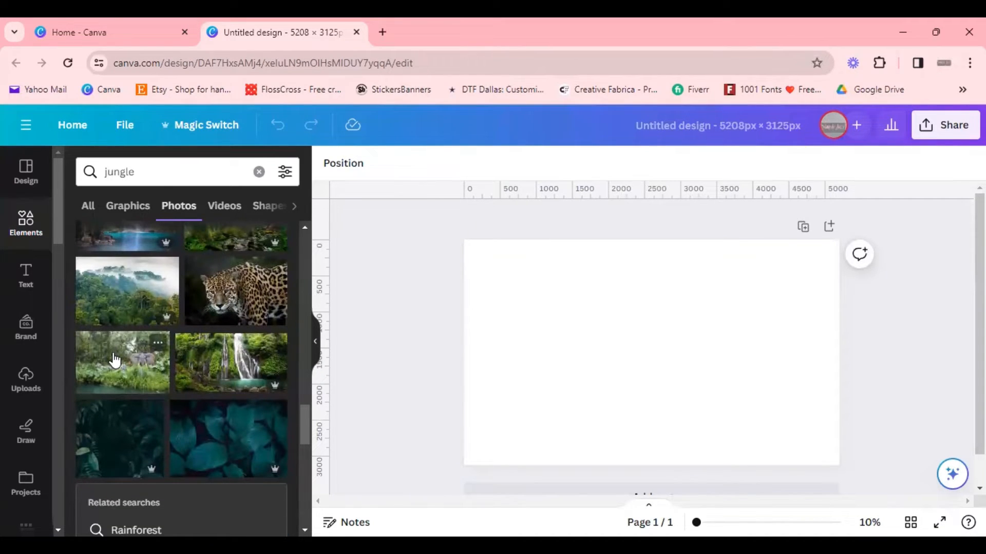
Step: Add the jungle photo with elephants and zebras to the page, then delete it
{"action": "left_click", "coordinate": [115, 358]}
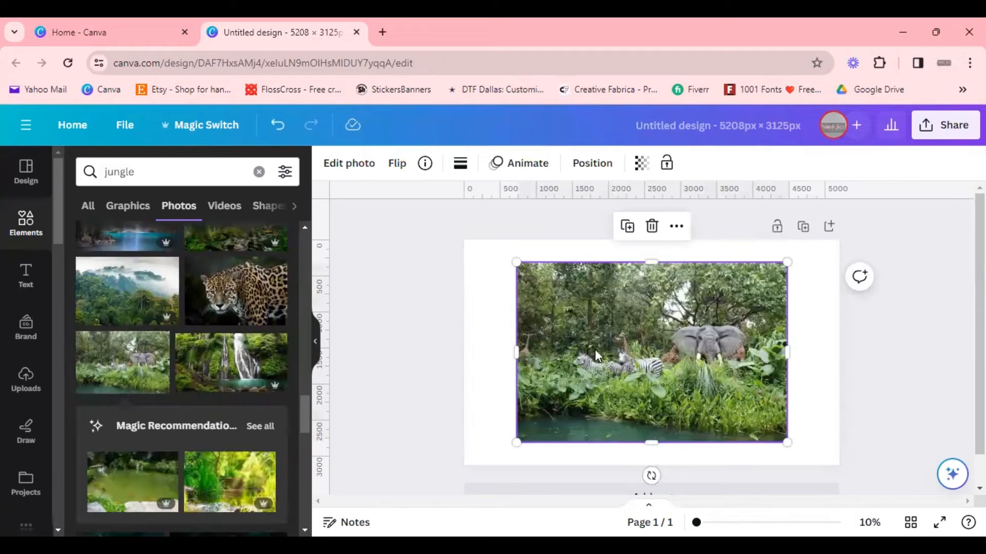
{"action": "key", "text": "Delete"}
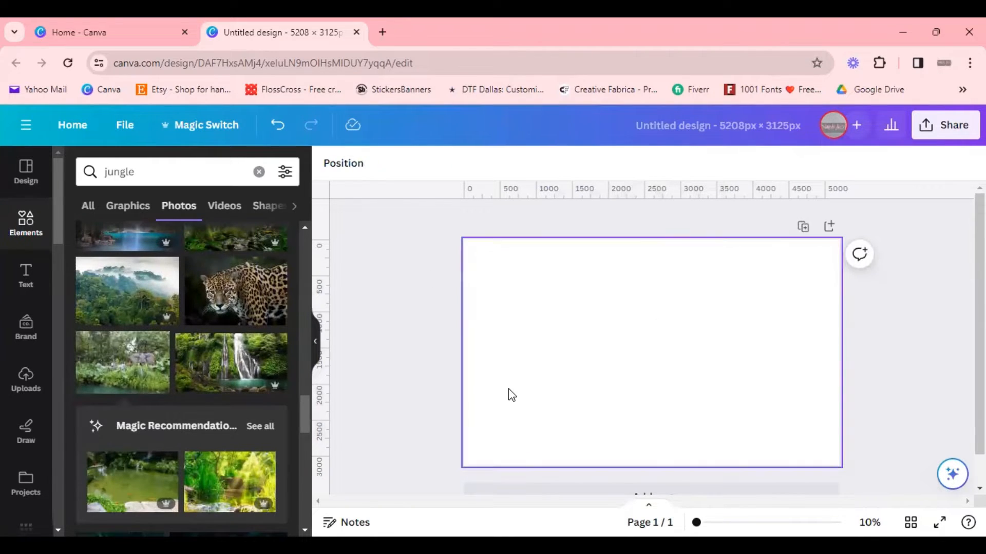
Step: Browse further through the jungle photos and return to the top of the results
{"action": "scroll", "coordinate": [119, 402], "scroll_direction": "down", "scroll_amount": 3}
{"action": "scroll", "coordinate": [236, 397], "scroll_direction": "down", "scroll_amount": 6}
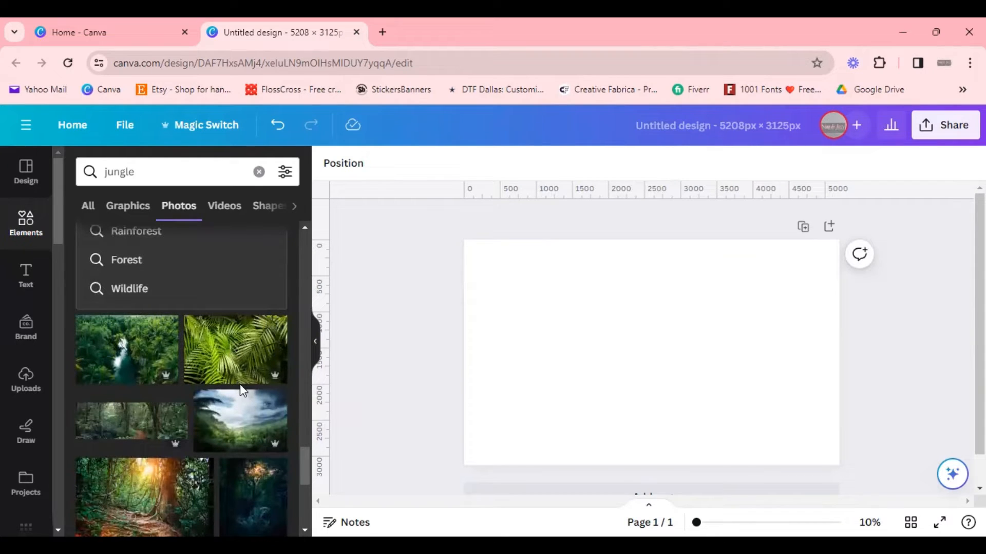
{"action": "scroll", "coordinate": [240, 386], "scroll_direction": "down", "scroll_amount": 3}
{"action": "scroll", "coordinate": [241, 395], "scroll_direction": "down", "scroll_amount": 3}
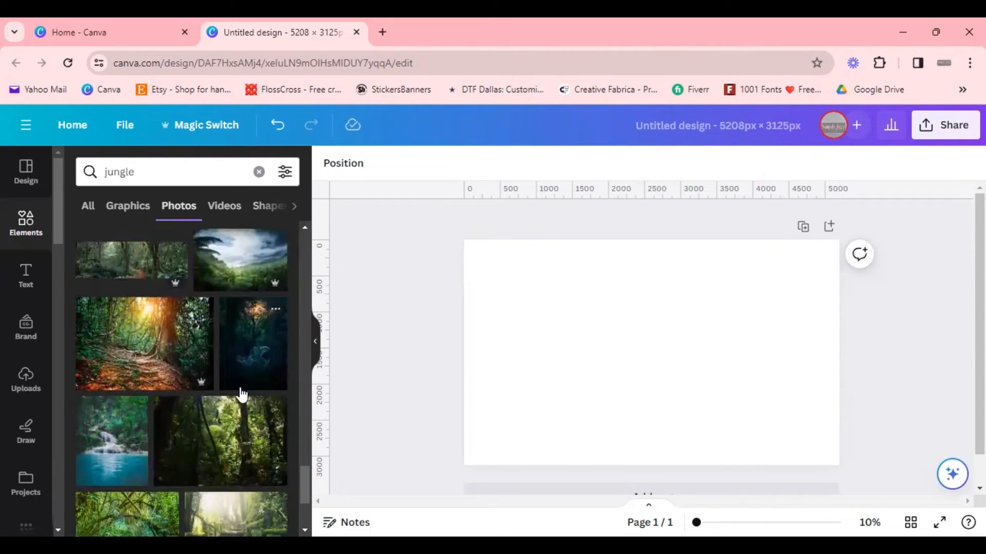
{"action": "scroll", "coordinate": [193, 437], "scroll_direction": "down", "scroll_amount": 6}
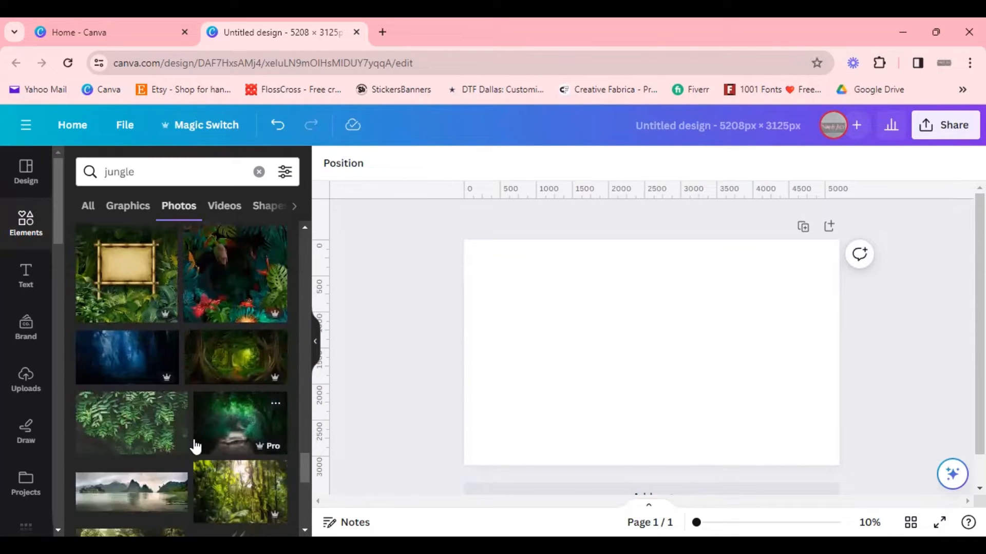
{"action": "scroll", "coordinate": [145, 447], "scroll_direction": "down", "scroll_amount": 6}
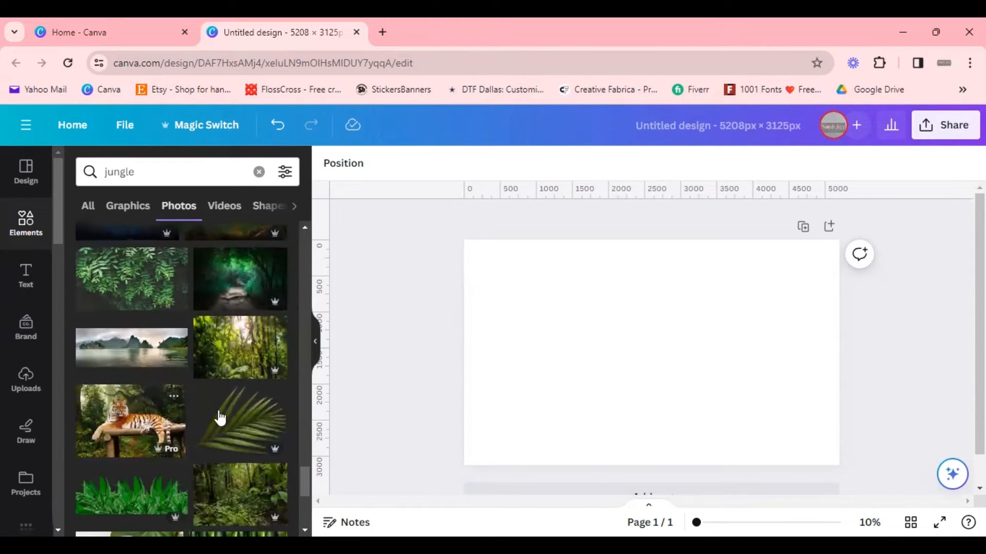
{"action": "scroll", "coordinate": [301, 497], "scroll_direction": "down", "scroll_amount": 5}
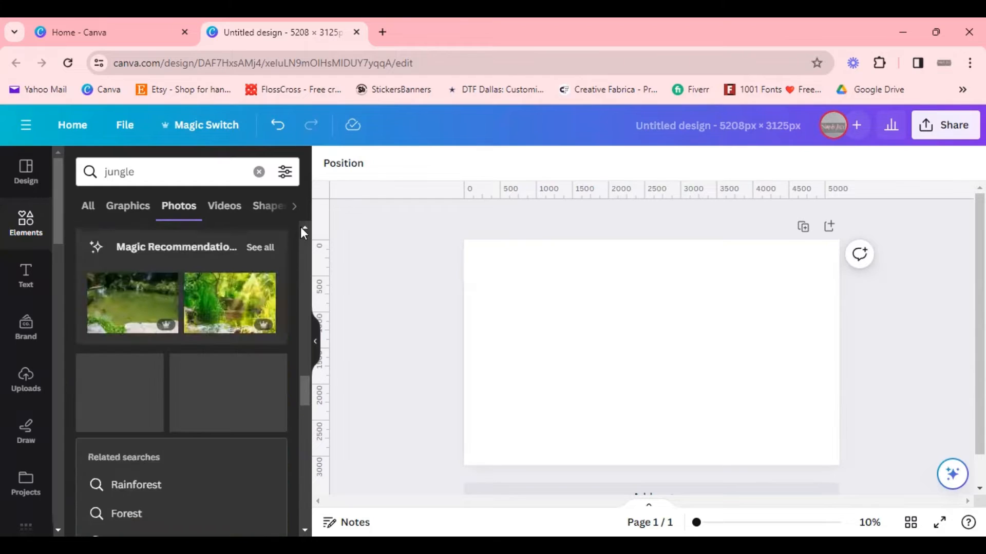
{"action": "left_click_drag", "start_coordinate": [302, 388], "coordinate": [322, 163]}
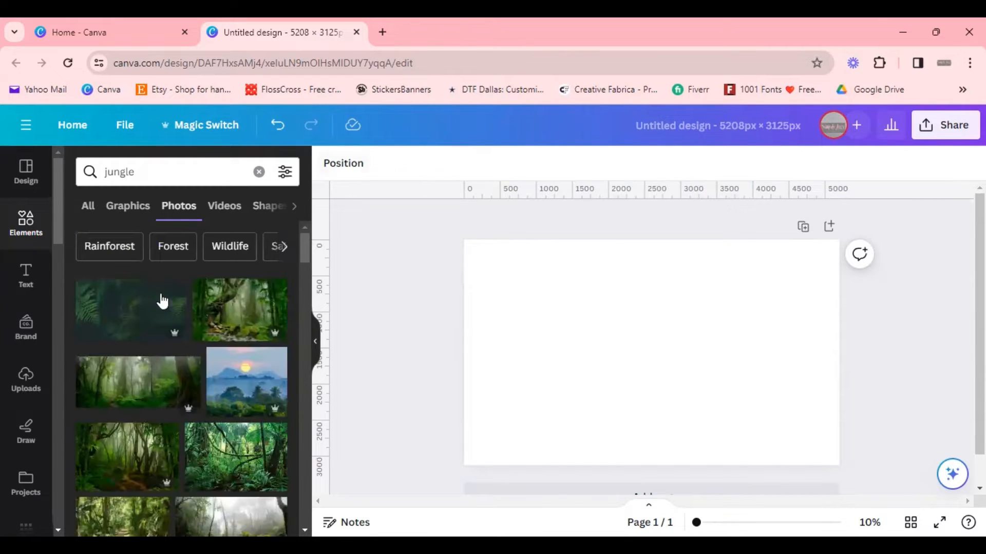
Step: Add the misty forest photo to the page and set it as the page background
{"action": "left_click", "coordinate": [154, 395]}
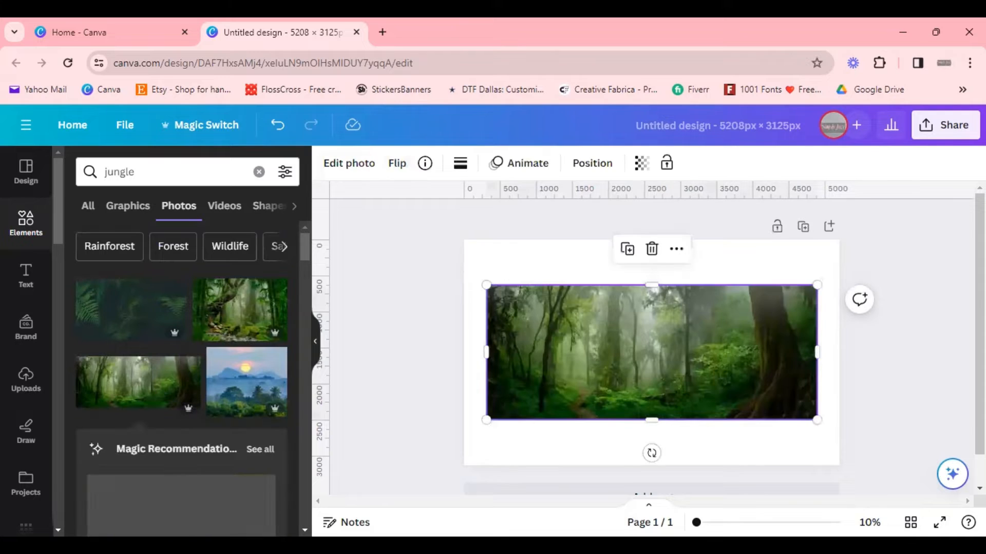
{"action": "right_click", "coordinate": [684, 368]}
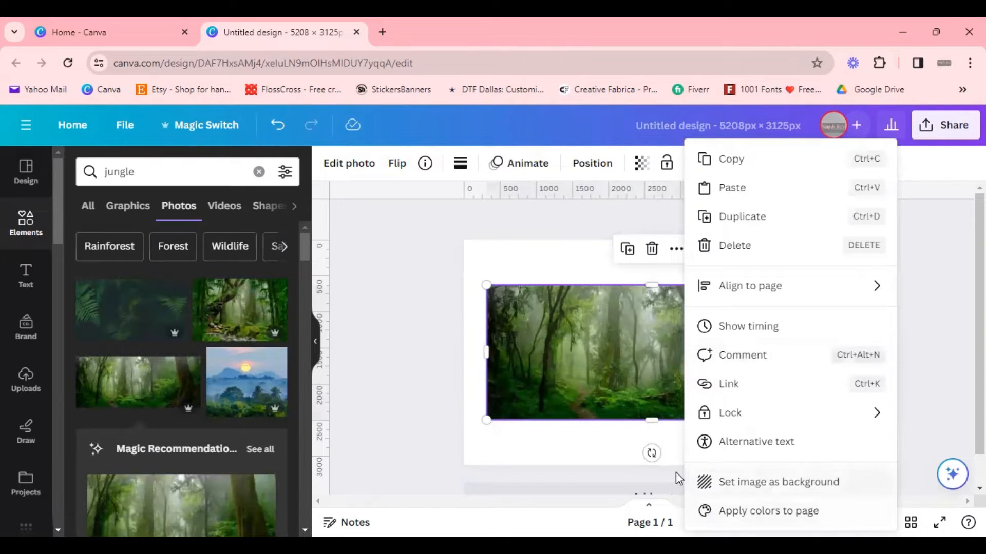
{"action": "left_click", "coordinate": [795, 493]}
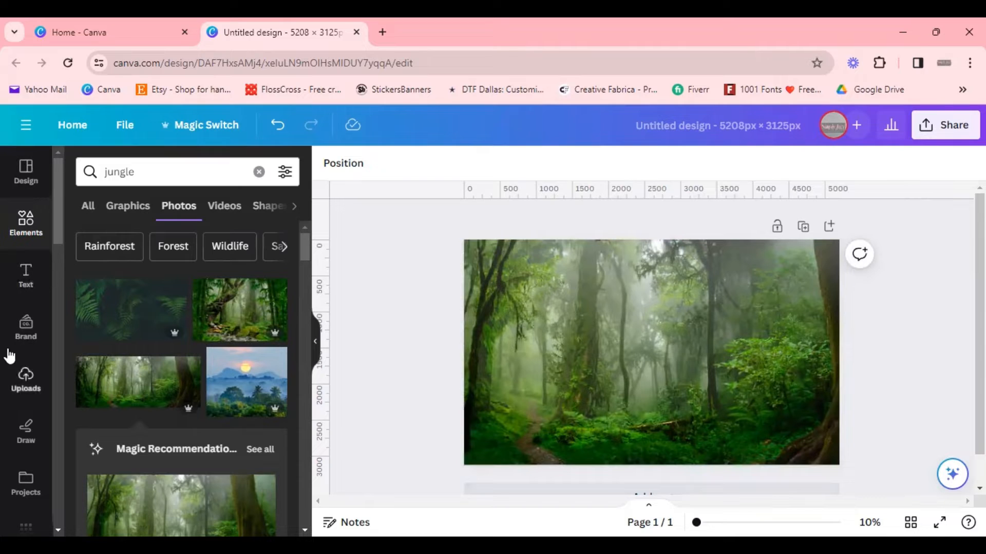
Step: Insert the uploaded T-rex logo image onto the forest background
{"action": "left_click", "coordinate": [23, 390]}
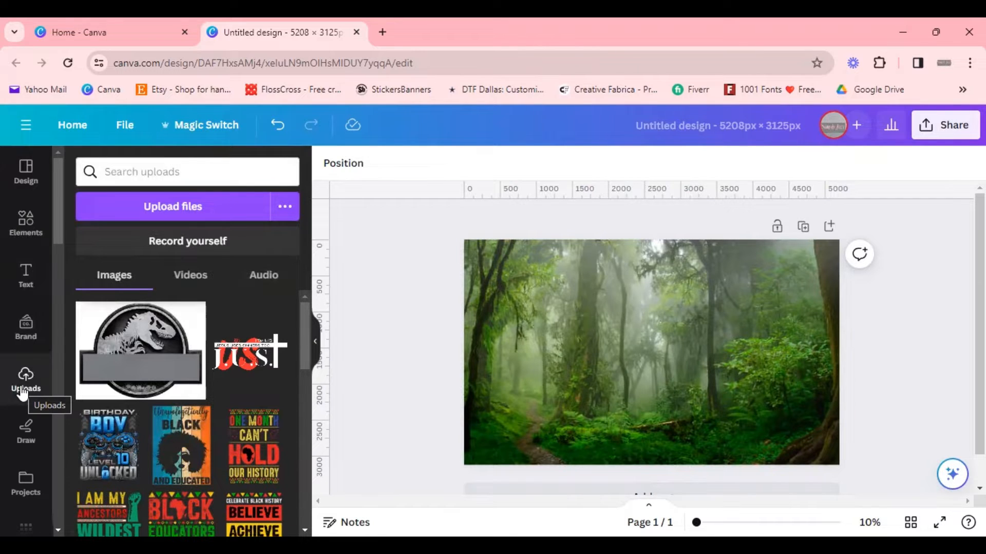
{"action": "left_click", "coordinate": [109, 372]}
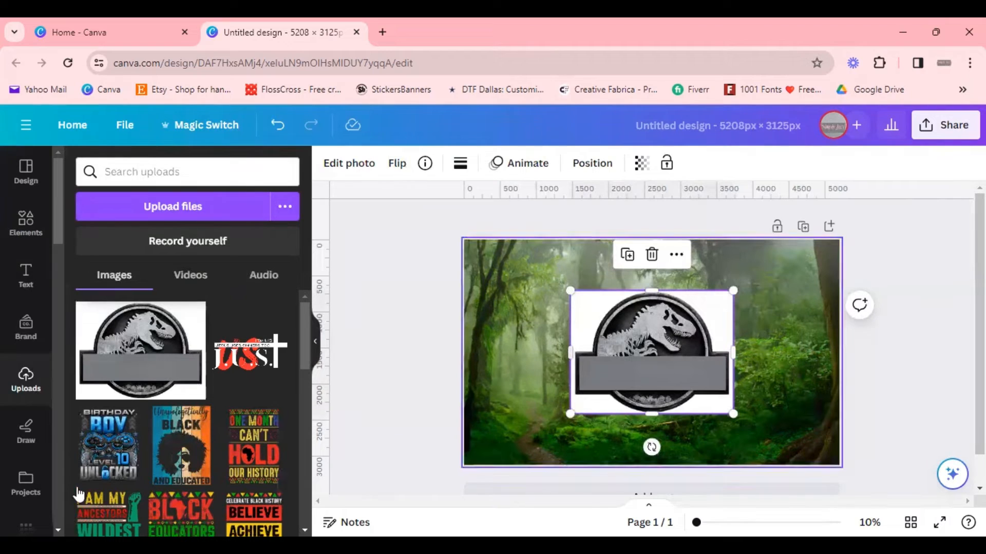
Step: Remove the white background from the T-rex logo with BG Remover
{"action": "left_click", "coordinate": [26, 229]}
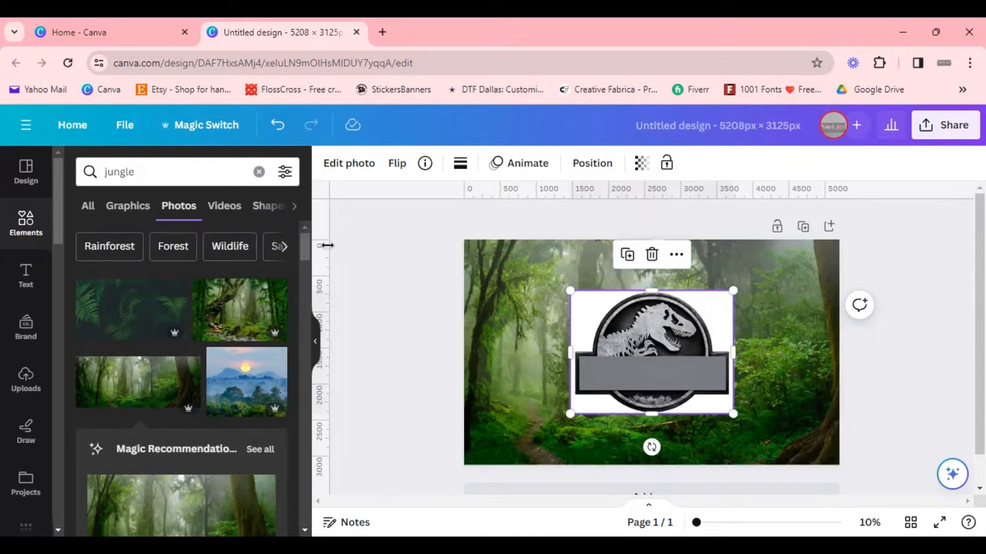
{"action": "left_click", "coordinate": [366, 163]}
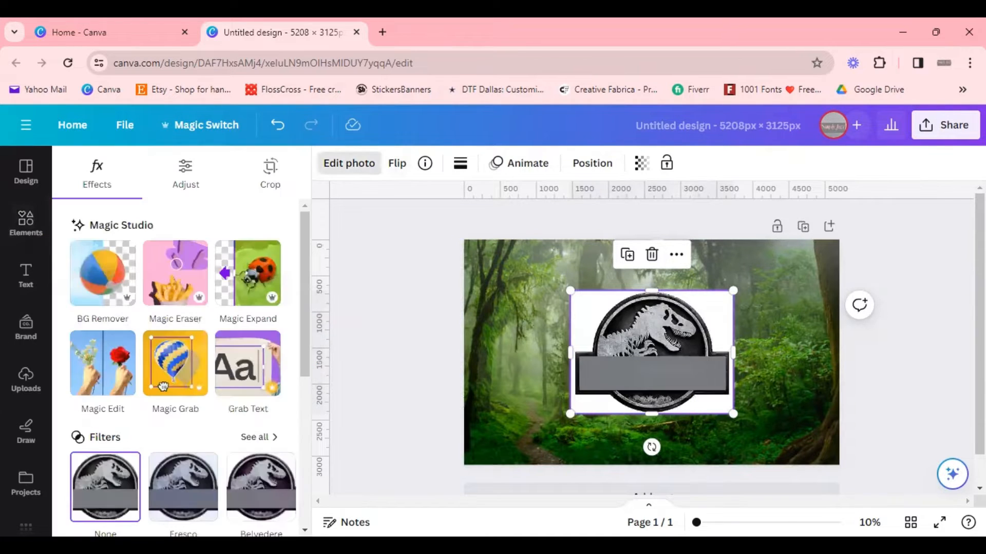
{"action": "left_click", "coordinate": [103, 272]}
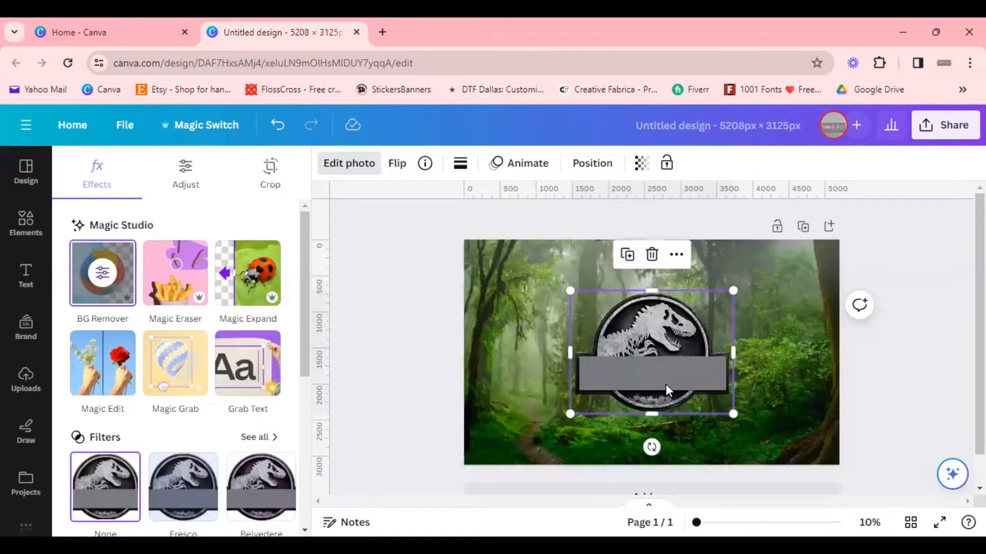
Step: Move the T-rex logo toward the top and enlarge it to span most of the page
{"action": "left_click_drag", "start_coordinate": [665, 384], "coordinate": [624, 328]}
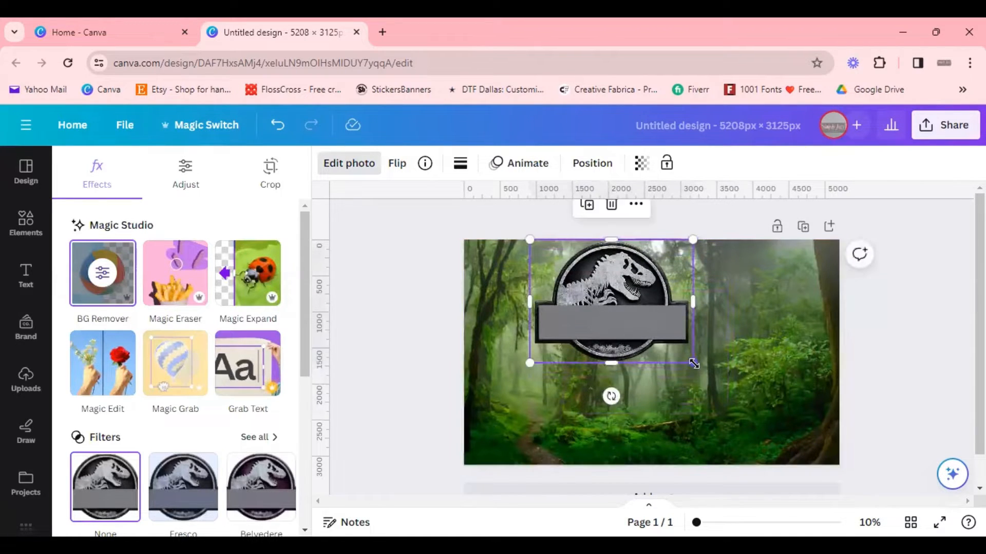
{"action": "left_click_drag", "start_coordinate": [692, 363], "coordinate": [703, 380]}
{"action": "left_click", "coordinate": [944, 399]}
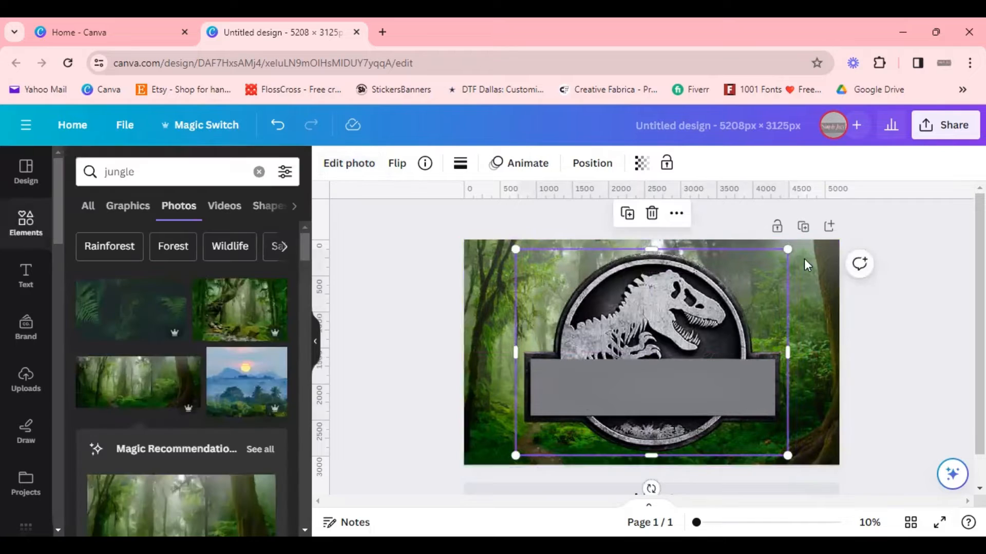
Step: Shrink the T-rex logo and move it up to the top centre of the page
{"action": "left_click", "coordinate": [879, 354]}
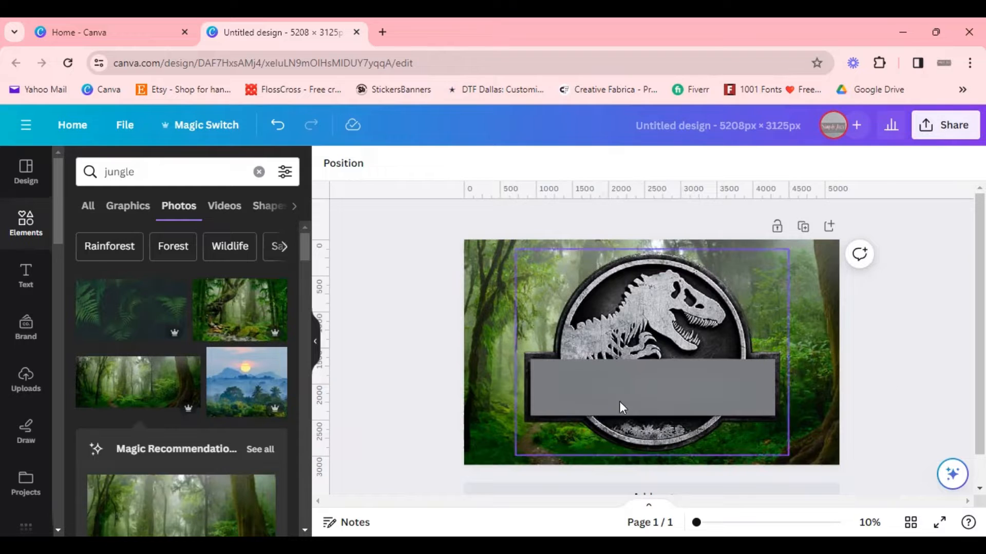
{"action": "left_click", "coordinate": [738, 417]}
{"action": "left_click_drag", "start_coordinate": [786, 455], "coordinate": [747, 426]}
{"action": "left_click_drag", "start_coordinate": [646, 396], "coordinate": [667, 388]}
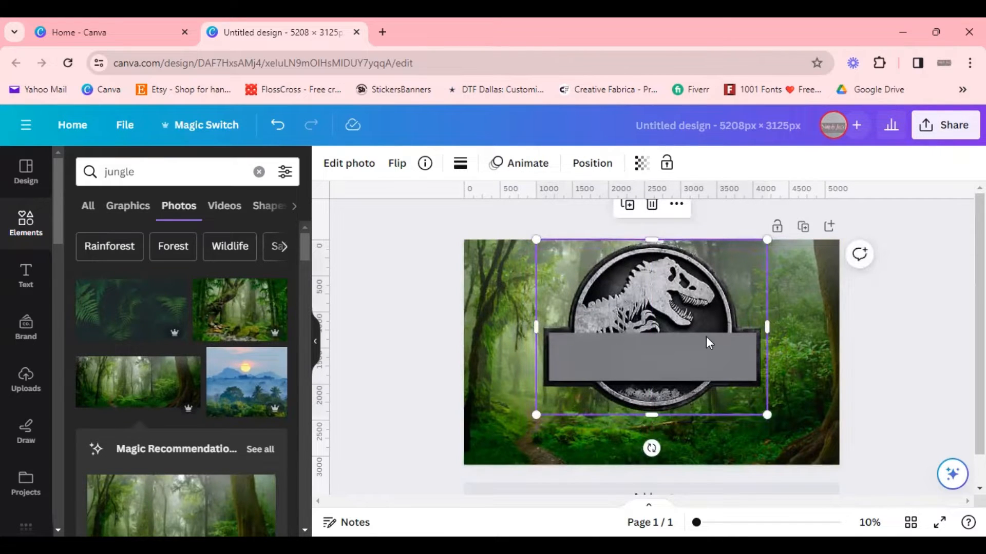
{"action": "mouse_move", "coordinate": [715, 336]}
{"action": "left_mouse_down"}
{"action": "mouse_move", "coordinate": [725, 341]}
{"action": "mouse_move", "coordinate": [707, 339]}
{"action": "left_mouse_up"}
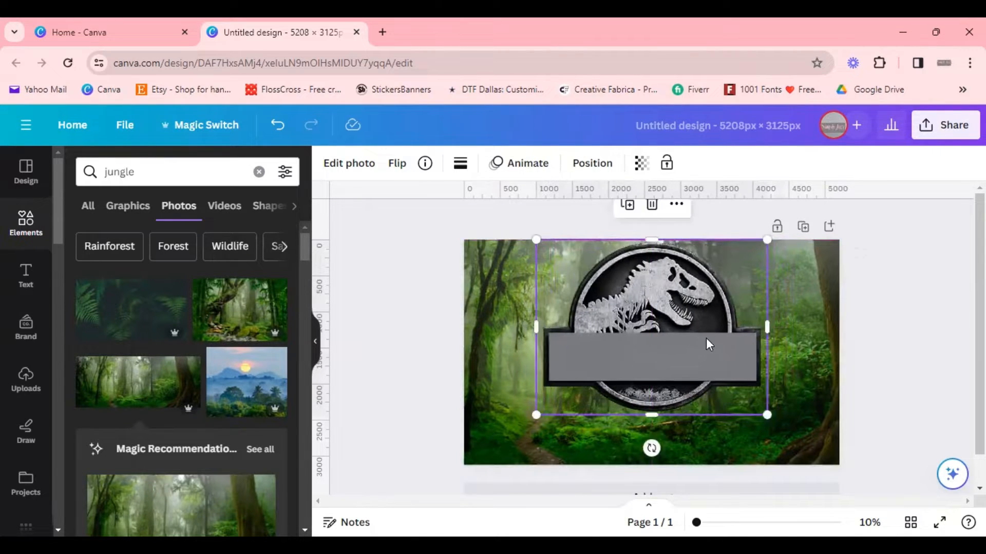
{"action": "left_click", "coordinate": [890, 431]}
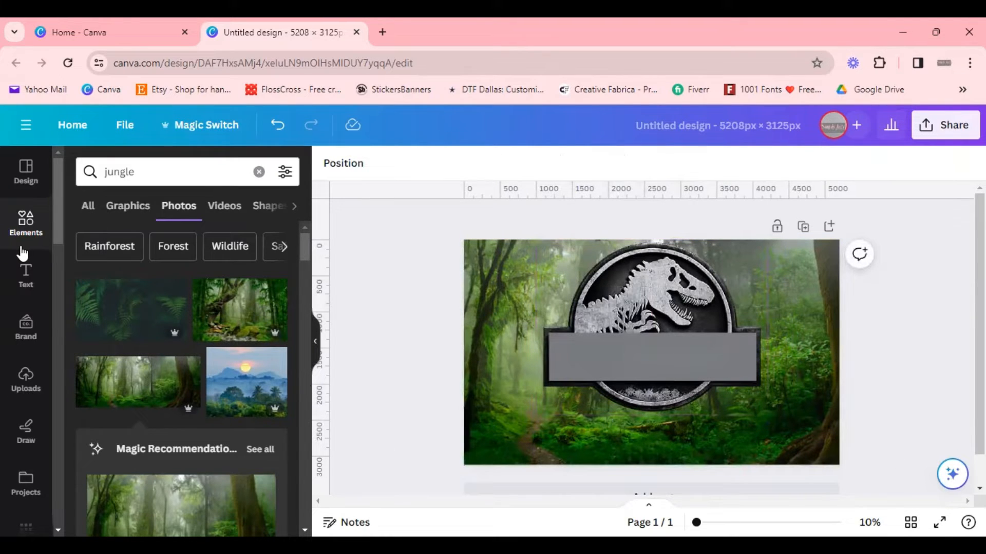
Step: Search elements for dinosaur photos and add the orange T-rex photo to the page
{"action": "left_click", "coordinate": [24, 221]}
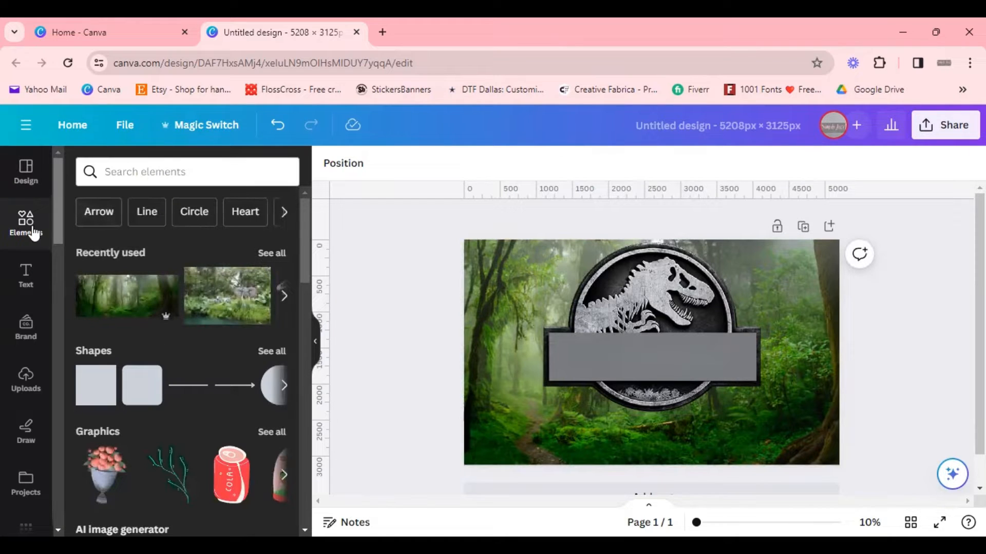
{"action": "left_click", "coordinate": [172, 169]}
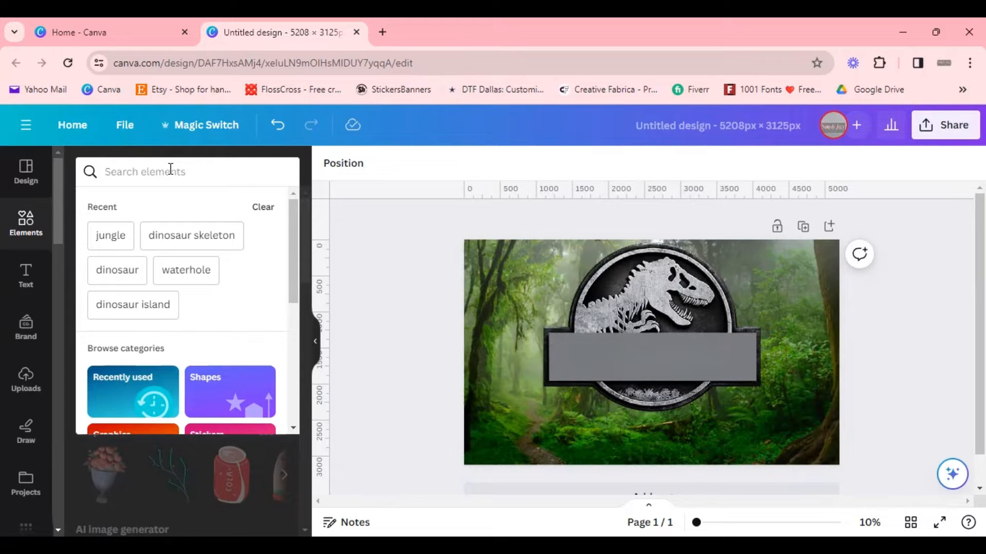
{"action": "left_click", "coordinate": [186, 139]}
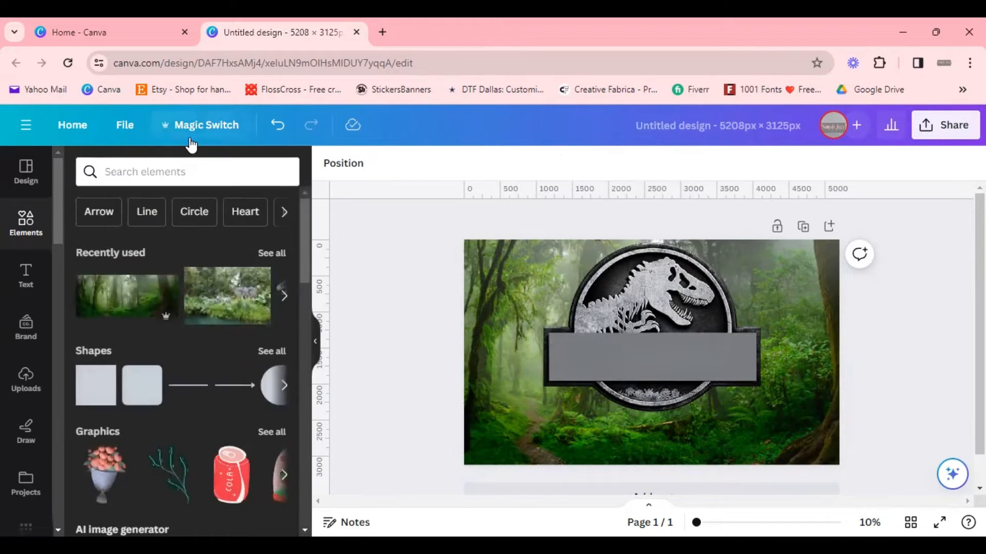
{"action": "left_click", "coordinate": [216, 161]}
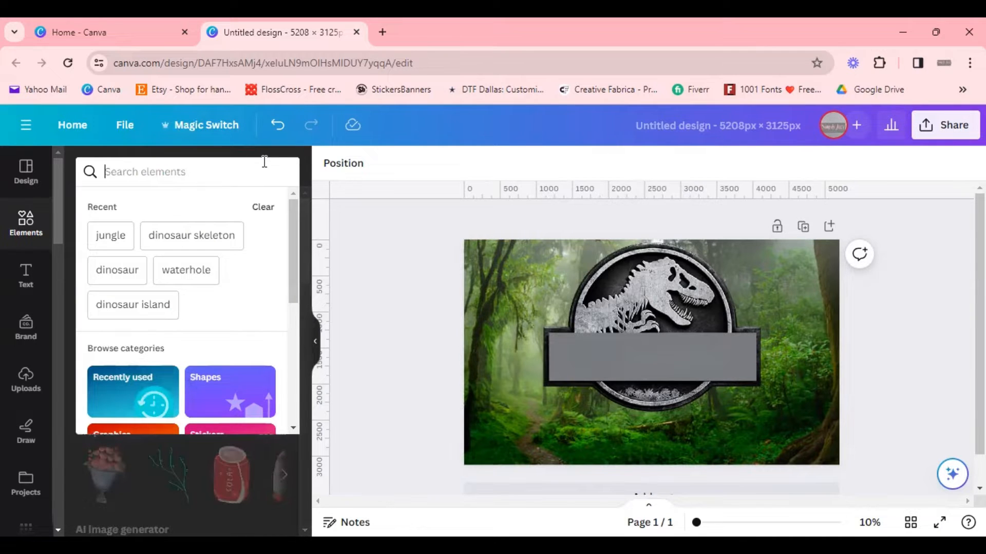
{"action": "type", "text": "di"}
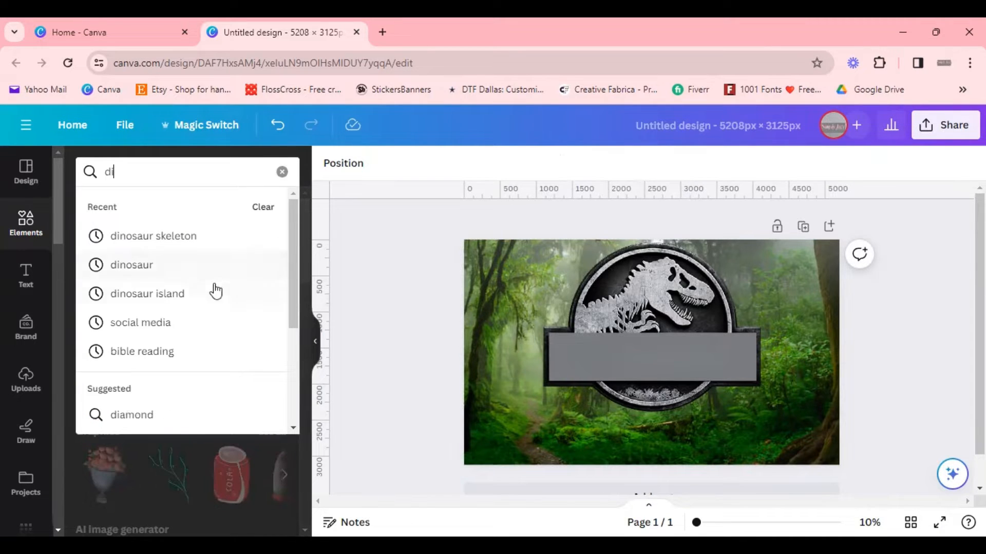
{"action": "left_click", "coordinate": [212, 275]}
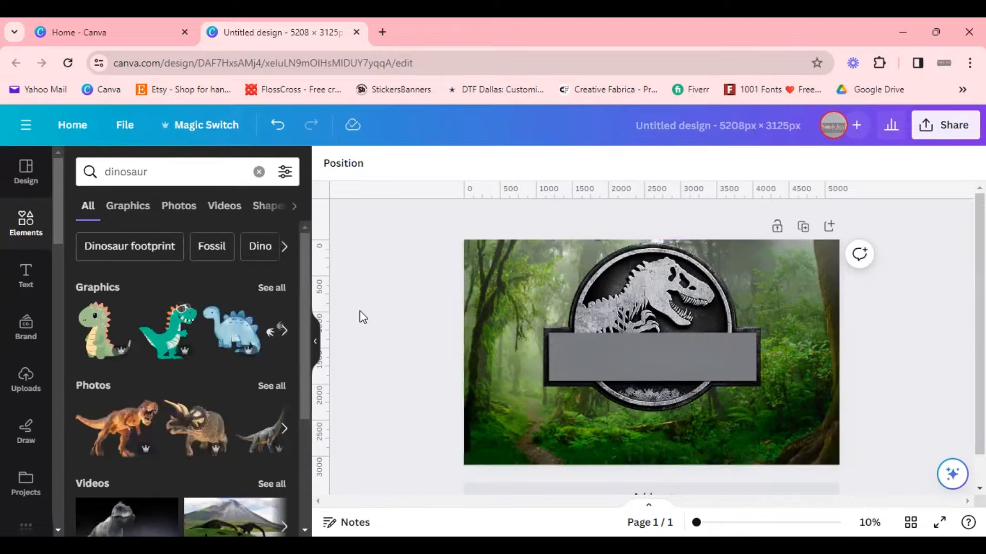
{"action": "left_click", "coordinate": [265, 393]}
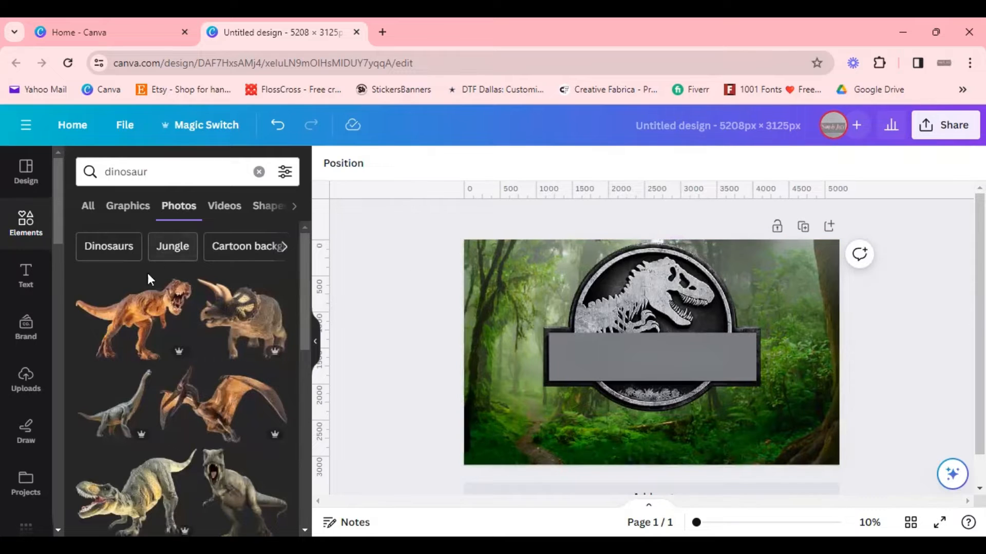
{"action": "left_click", "coordinate": [154, 308]}
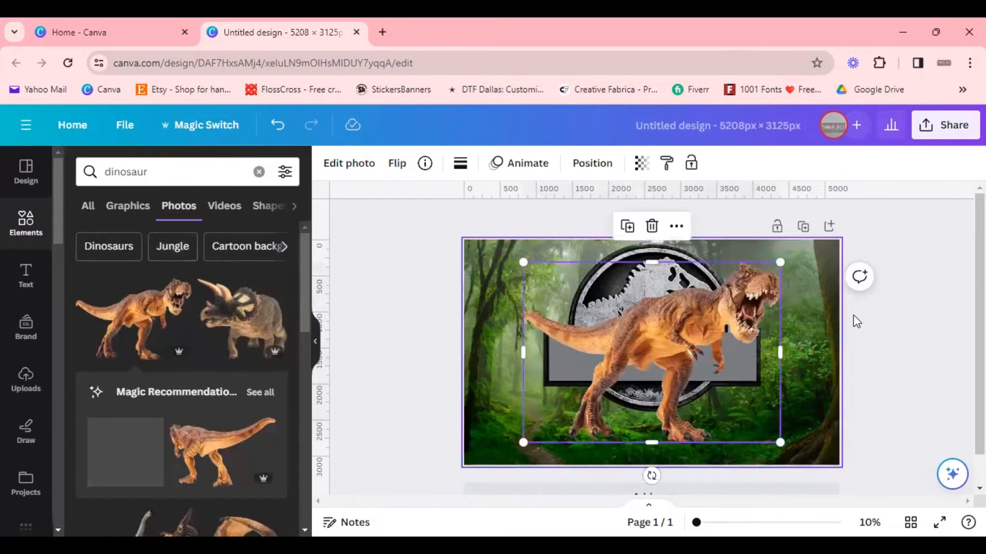
Step: Shrink the T-rex photo and move it to the left side of the page
{"action": "left_click_drag", "start_coordinate": [674, 343], "coordinate": [583, 366]}
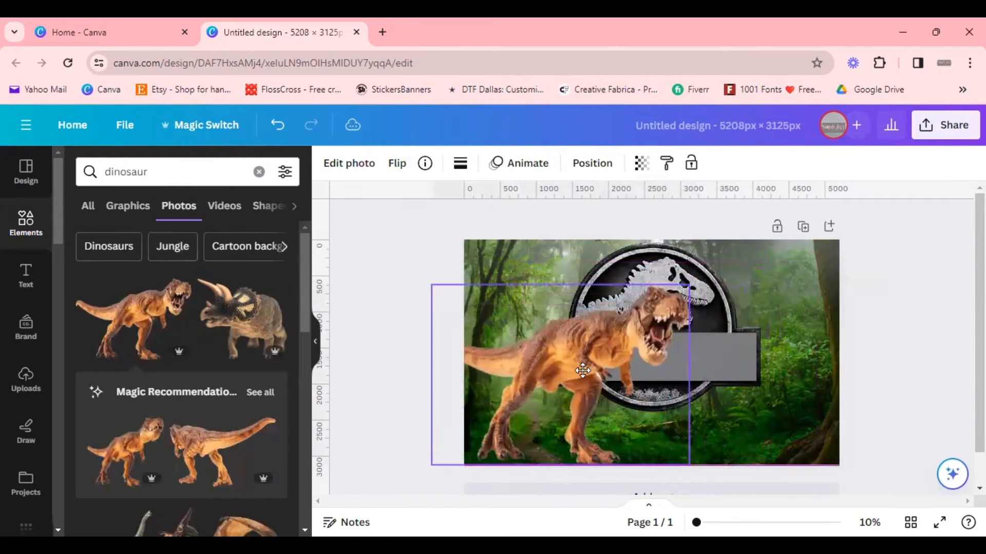
{"action": "left_click_drag", "start_coordinate": [692, 464], "coordinate": [584, 392]}
{"action": "left_click_drag", "start_coordinate": [508, 330], "coordinate": [528, 344]}
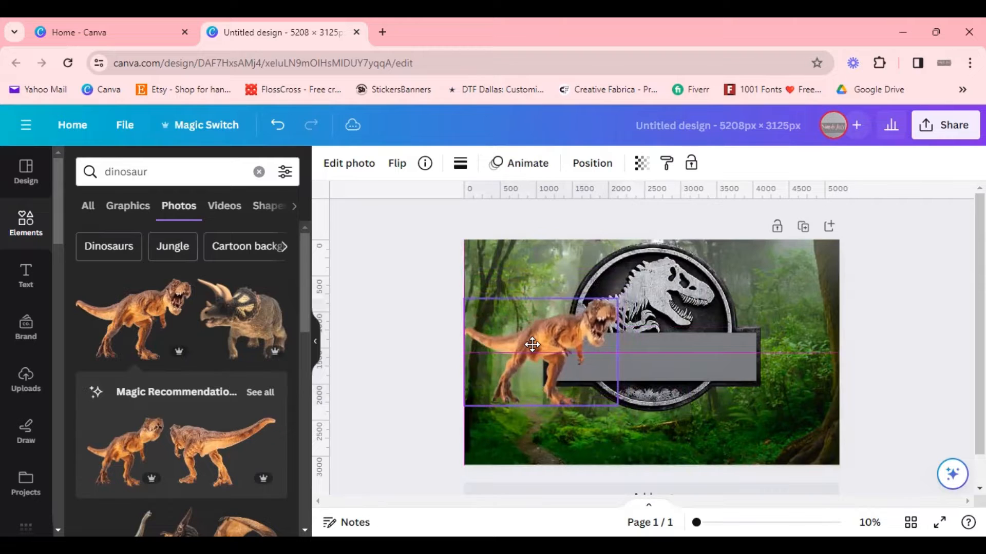
{"action": "left_click_drag", "start_coordinate": [619, 411], "coordinate": [604, 404]}
Step: Shift the T-rex logo toward the right side of the page
{"action": "left_click_drag", "start_coordinate": [670, 373], "coordinate": [754, 379]}
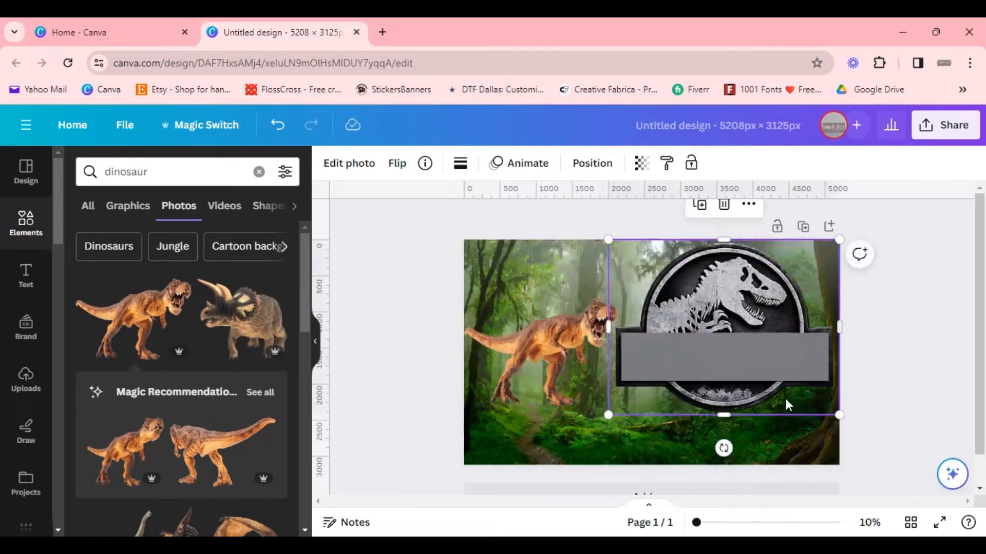
{"action": "left_click", "coordinate": [919, 402]}
{"action": "left_click", "coordinate": [710, 373]}
{"action": "left_click_drag", "start_coordinate": [710, 379], "coordinate": [708, 402]}
{"action": "left_click", "coordinate": [928, 343]}
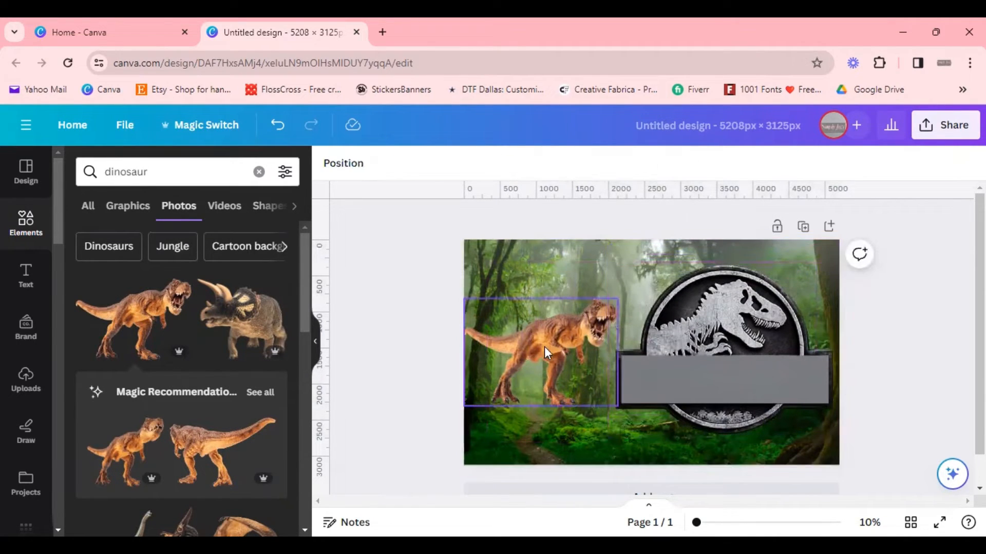
Step: Shrink the T-rex photo further and place it in the bottom-left corner
{"action": "left_click_drag", "start_coordinate": [545, 347], "coordinate": [544, 343]}
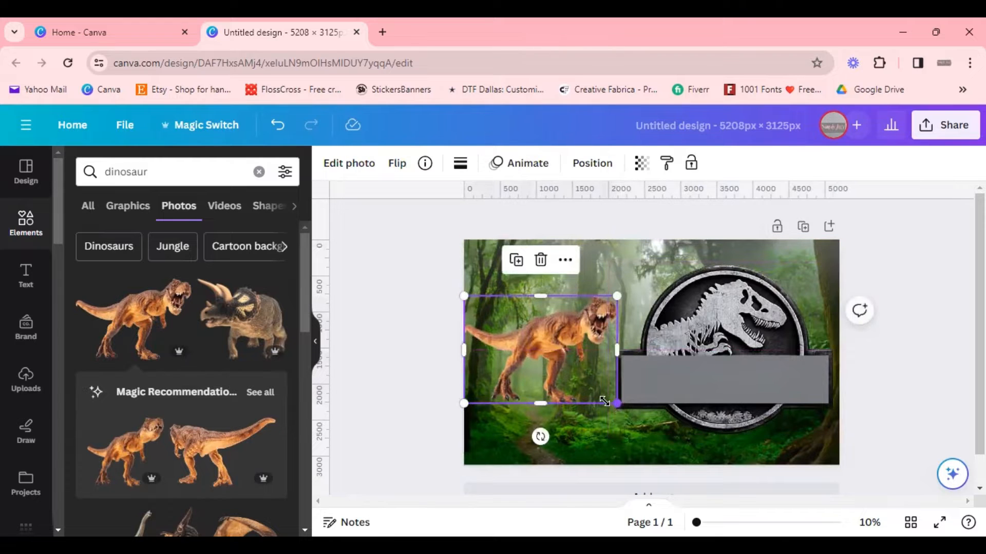
{"action": "left_click_drag", "start_coordinate": [604, 402], "coordinate": [583, 381]}
{"action": "left_click_drag", "start_coordinate": [531, 345], "coordinate": [511, 421]}
{"action": "left_click", "coordinate": [867, 432]}
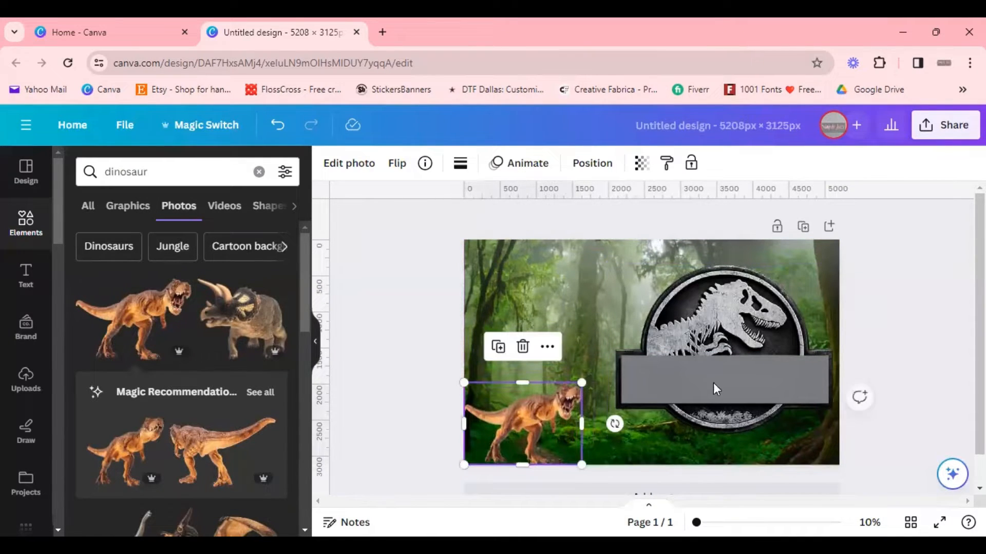
Step: Re-centre the logo at the top of the page and settle the T-rex photo in the bottom-left corner
{"action": "left_click_drag", "start_coordinate": [778, 375], "coordinate": [638, 351]}
{"action": "left_click_drag", "start_coordinate": [529, 438], "coordinate": [531, 436]}
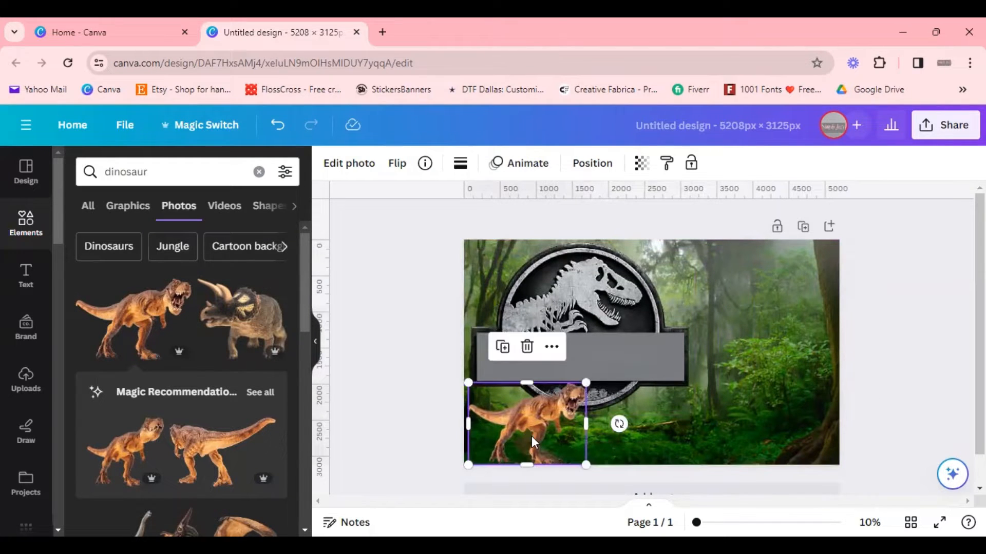
{"action": "left_click_drag", "start_coordinate": [618, 357], "coordinate": [682, 354]}
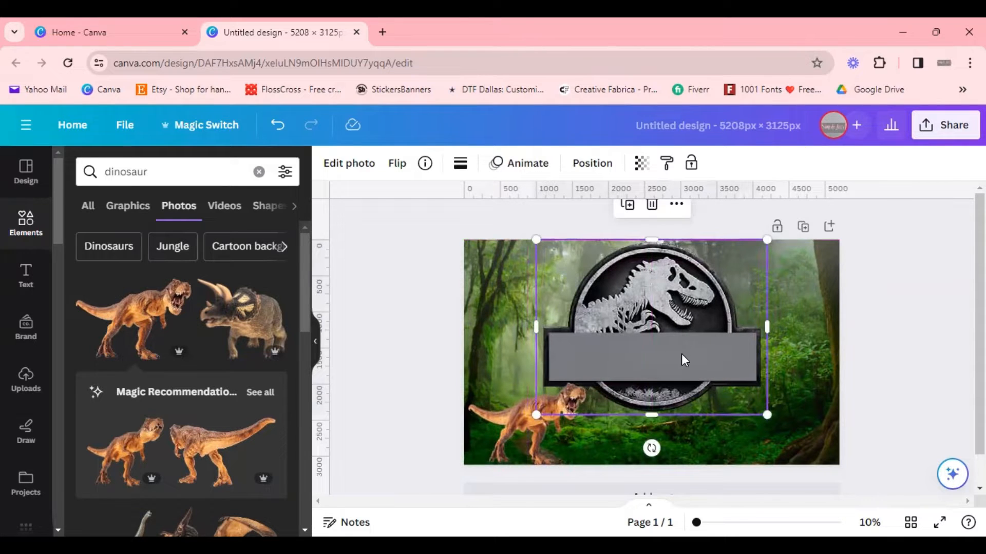
{"action": "left_click", "coordinate": [924, 404]}
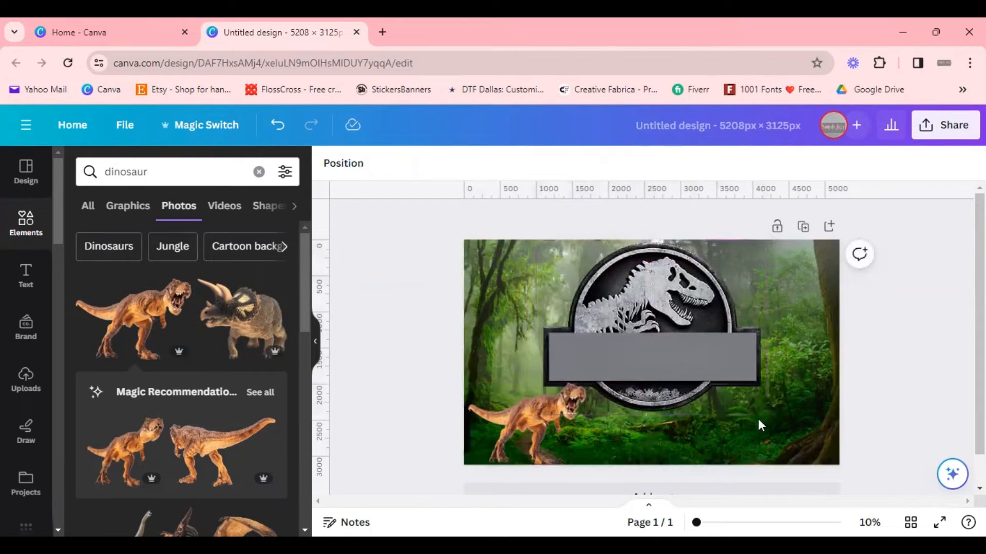
{"action": "left_click", "coordinate": [543, 413]}
{"action": "left_click_drag", "start_coordinate": [542, 411], "coordinate": [539, 411]}
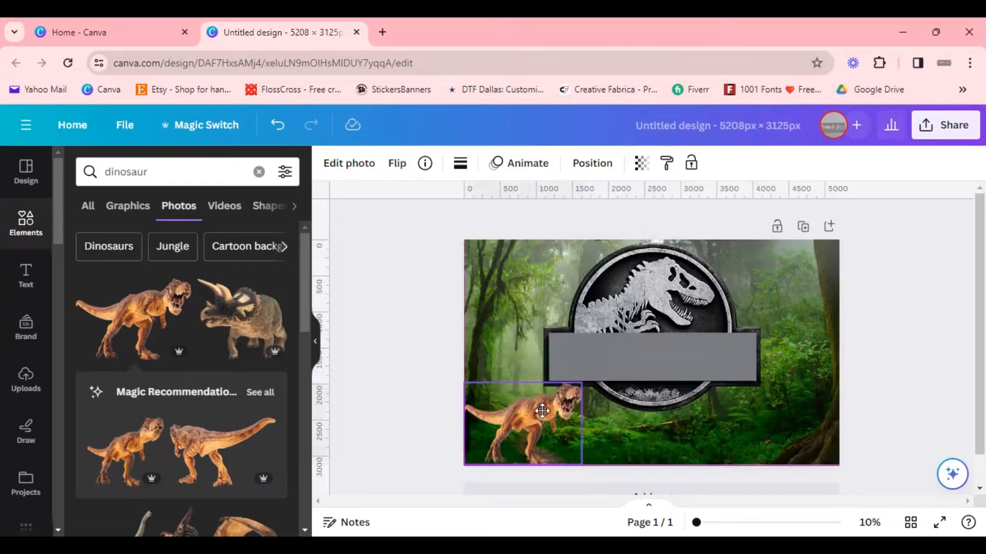
{"action": "left_click", "coordinate": [886, 404]}
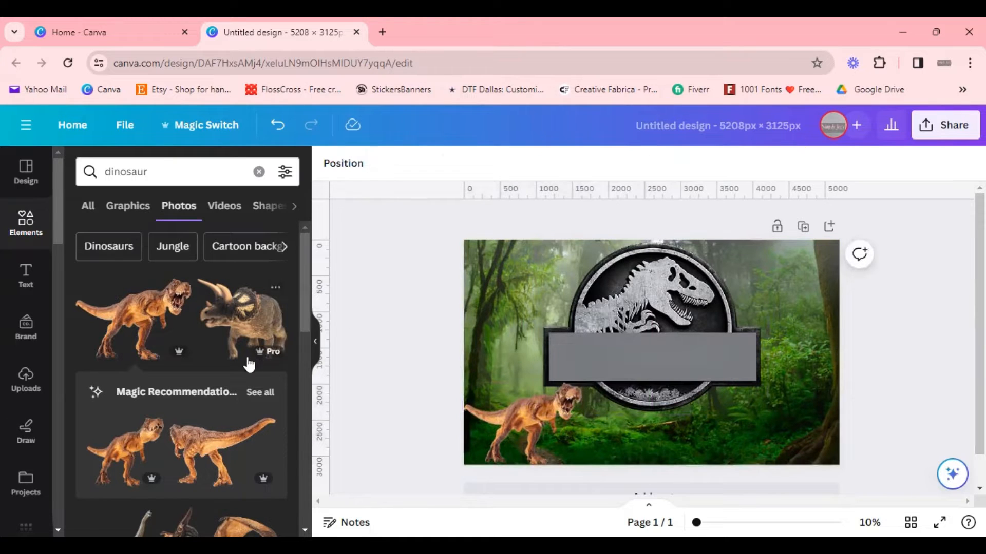
Step: Scroll the dinosaur photos and add the ankylosaurus photo to the page
{"action": "scroll", "coordinate": [249, 364], "scroll_direction": "down", "scroll_amount": 5}
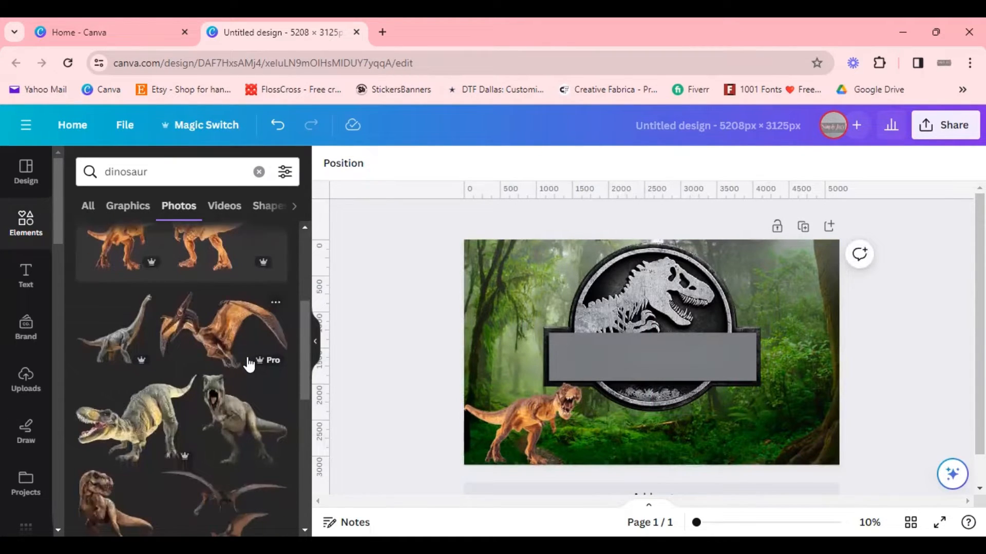
{"action": "scroll", "coordinate": [249, 365], "scroll_direction": "down", "scroll_amount": 3}
{"action": "scroll", "coordinate": [247, 363], "scroll_direction": "down", "scroll_amount": 2}
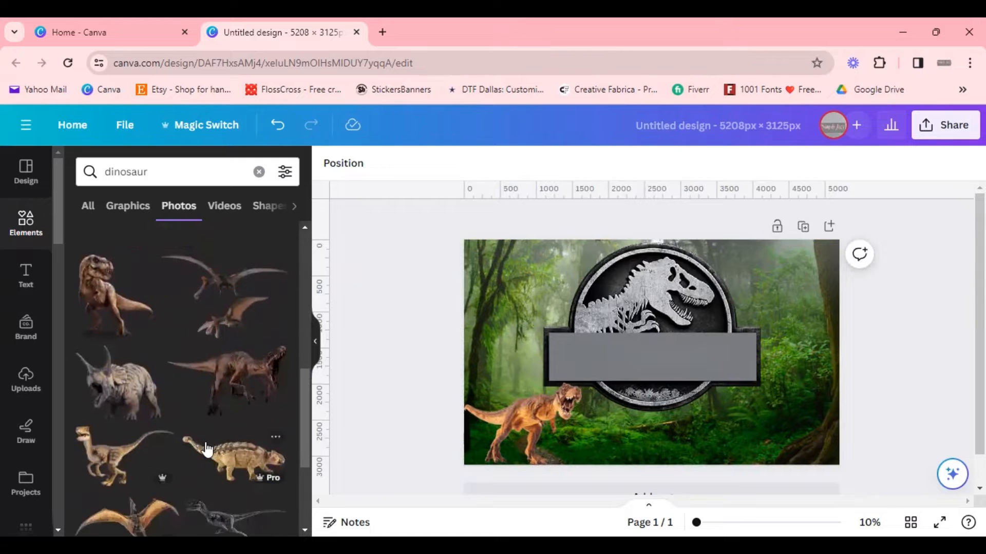
{"action": "left_click", "coordinate": [229, 461]}
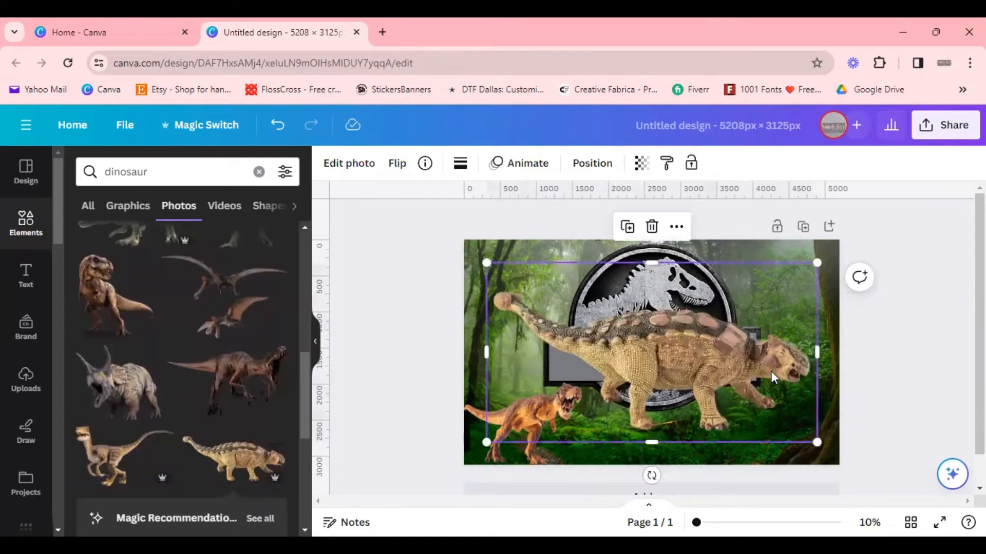
Step: Shrink the ankylosaurus photo and place it in the bottom-right corner of the page
{"action": "left_click_drag", "start_coordinate": [486, 263], "coordinate": [705, 361]}
{"action": "left_click_drag", "start_coordinate": [795, 405], "coordinate": [744, 442]}
{"action": "left_click_drag", "start_coordinate": [775, 404], "coordinate": [786, 402]}
{"action": "left_click", "coordinate": [849, 343]}
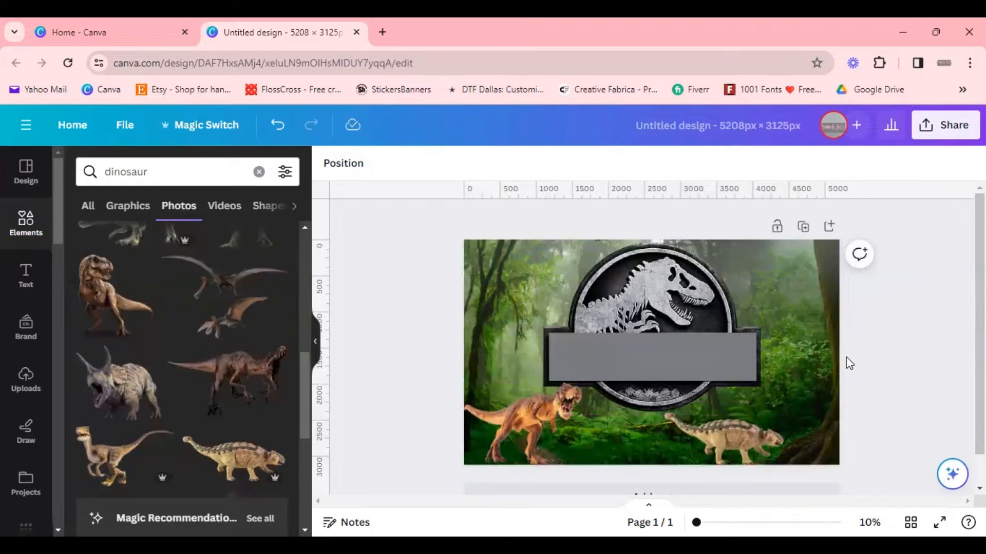
Step: Add the flying pterosaur photo and shrink it into the top-right corner
{"action": "left_click", "coordinate": [231, 310]}
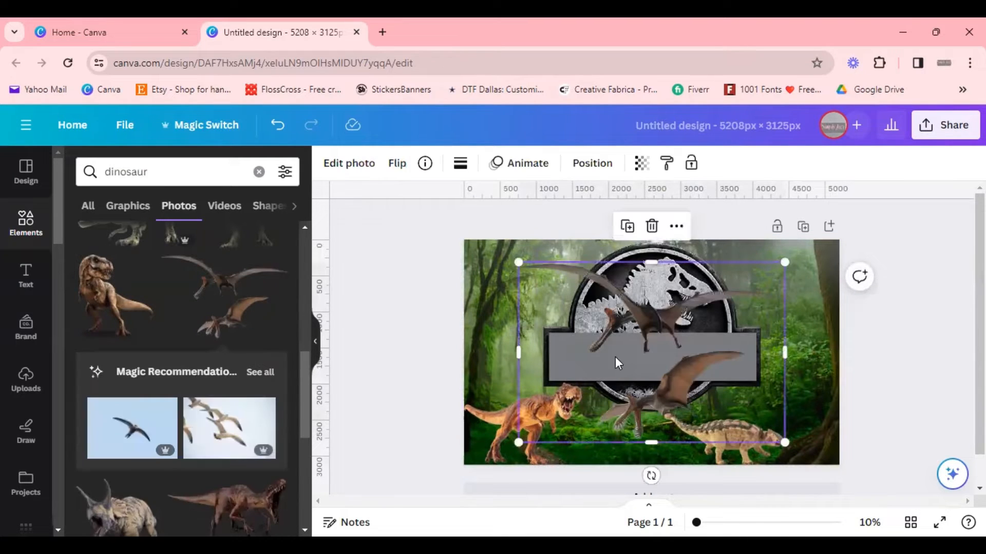
{"action": "left_click_drag", "start_coordinate": [522, 442], "coordinate": [790, 261]}
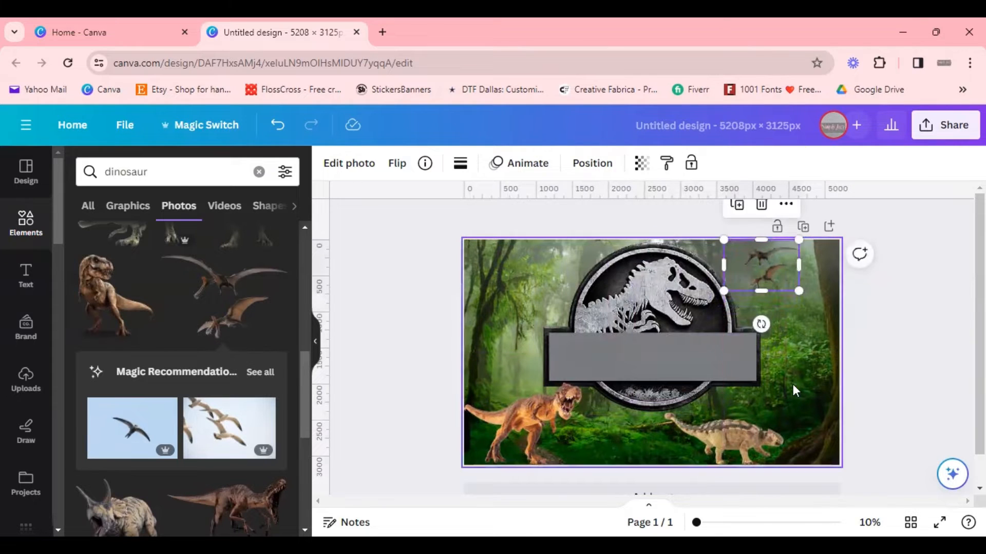
{"action": "left_click", "coordinate": [950, 398]}
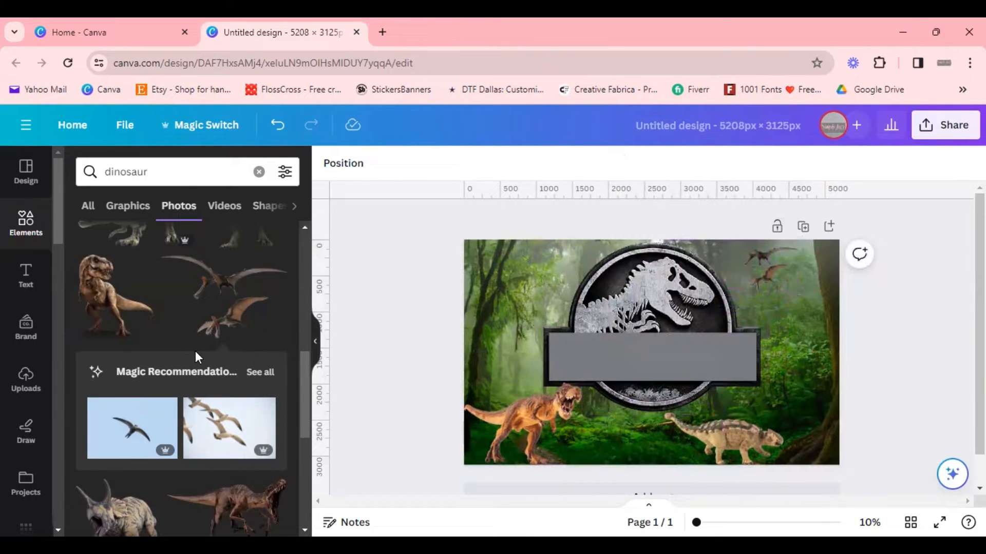
Step: Add the brachiosaurus photo to the page and view its arrangement options
{"action": "scroll", "coordinate": [195, 350], "scroll_direction": "up", "scroll_amount": 5}
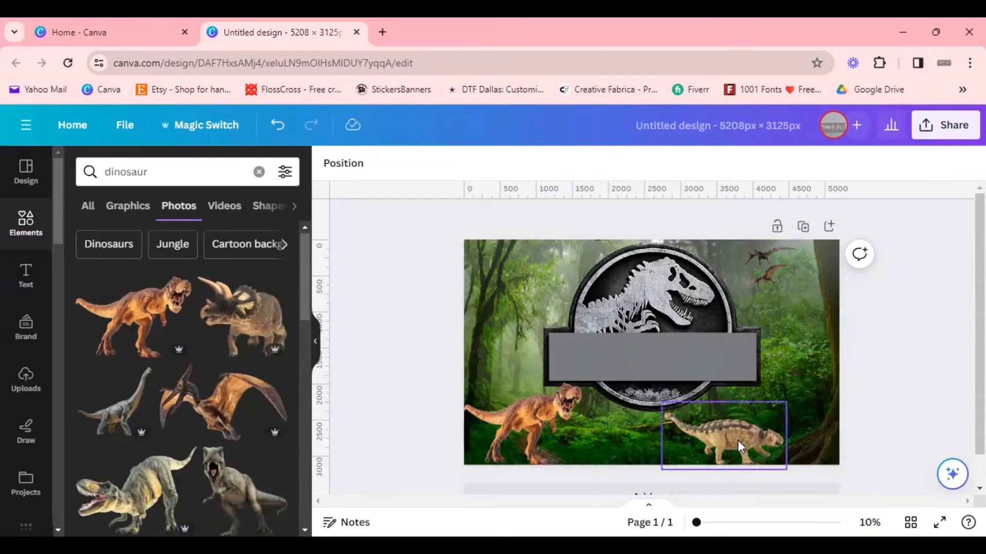
{"action": "left_click_drag", "start_coordinate": [744, 441], "coordinate": [748, 440]}
{"action": "scroll", "coordinate": [147, 360], "scroll_direction": "down", "scroll_amount": 2}
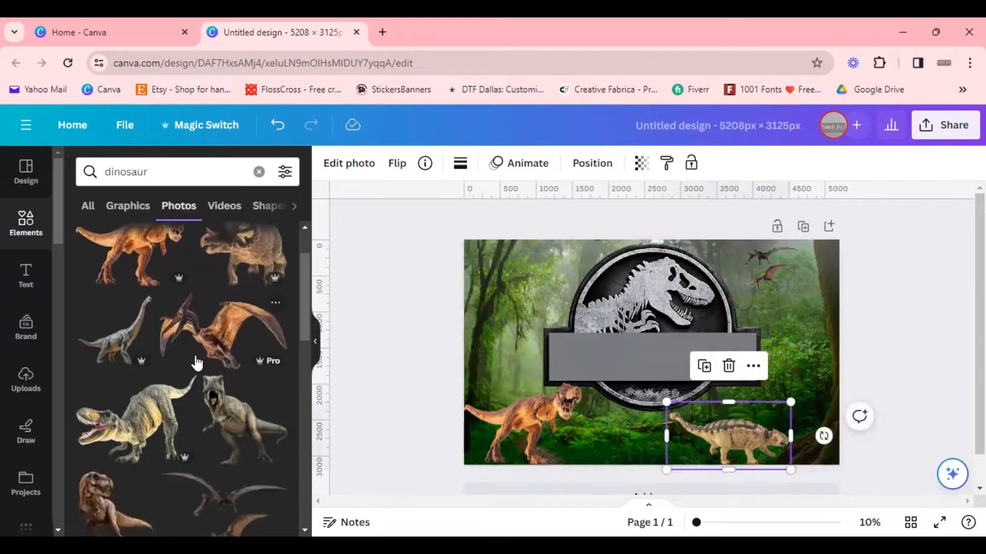
{"action": "left_click", "coordinate": [115, 333]}
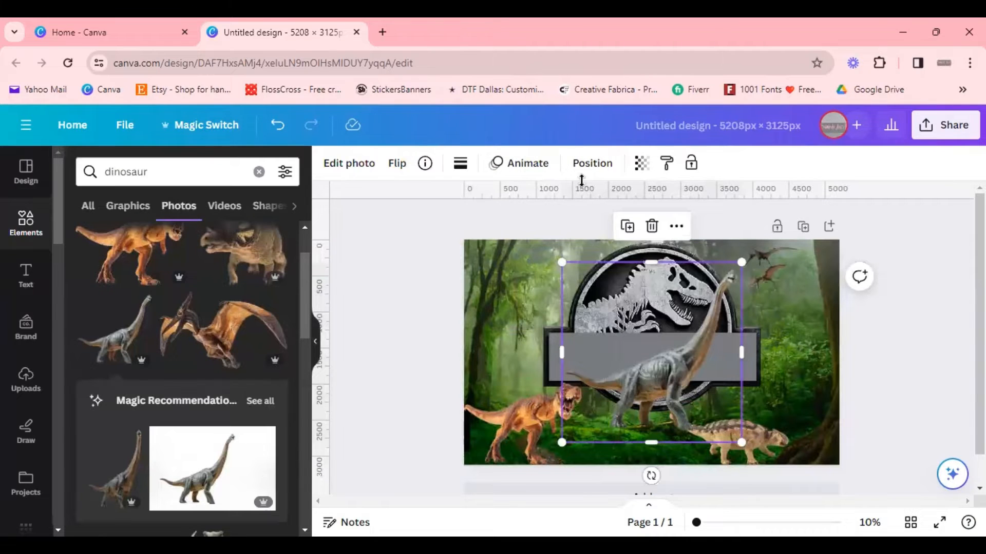
{"action": "left_click", "coordinate": [585, 160]}
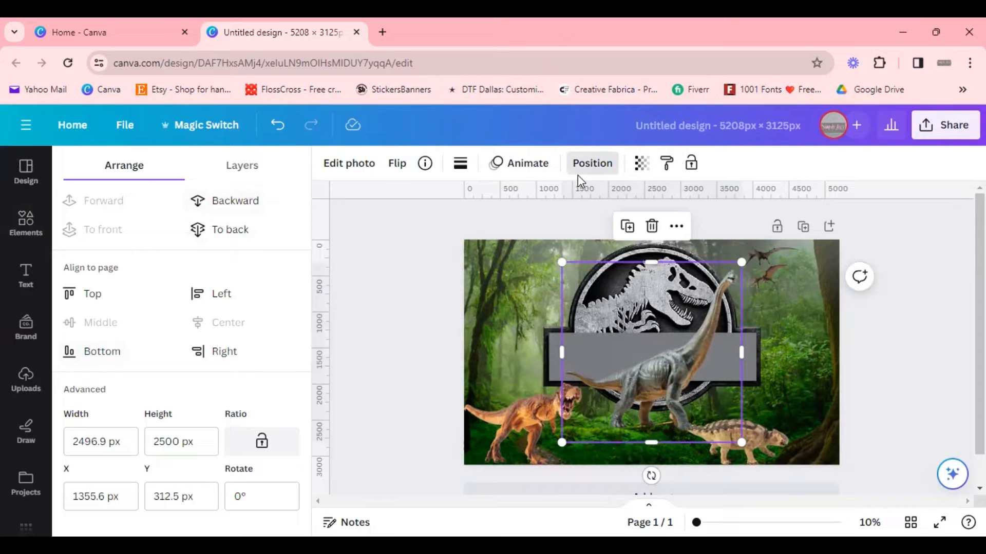
{"action": "left_click", "coordinate": [595, 166]}
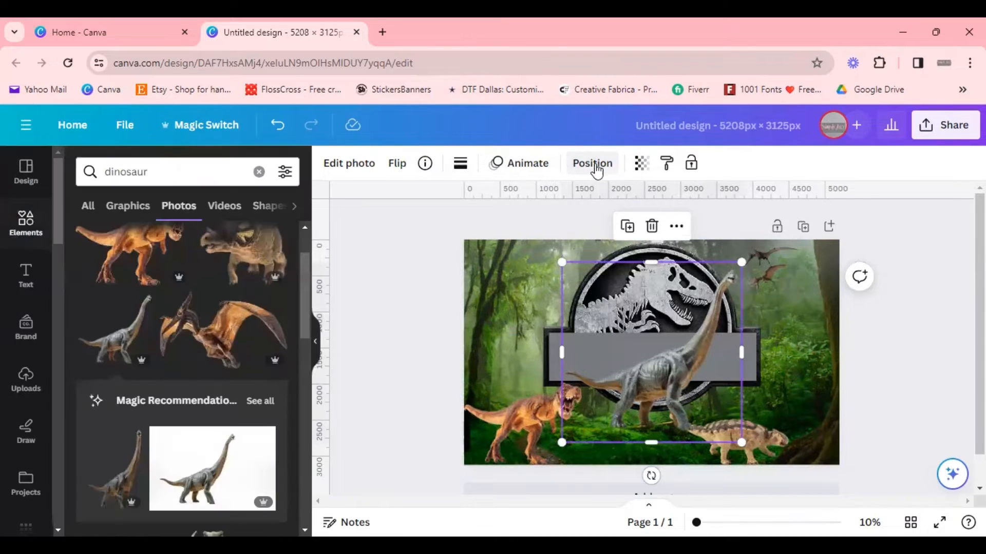
Step: Flip the brachiosaurus photo horizontally, then shrink it and move it to the lower-right part of the page
{"action": "left_click", "coordinate": [395, 165]}
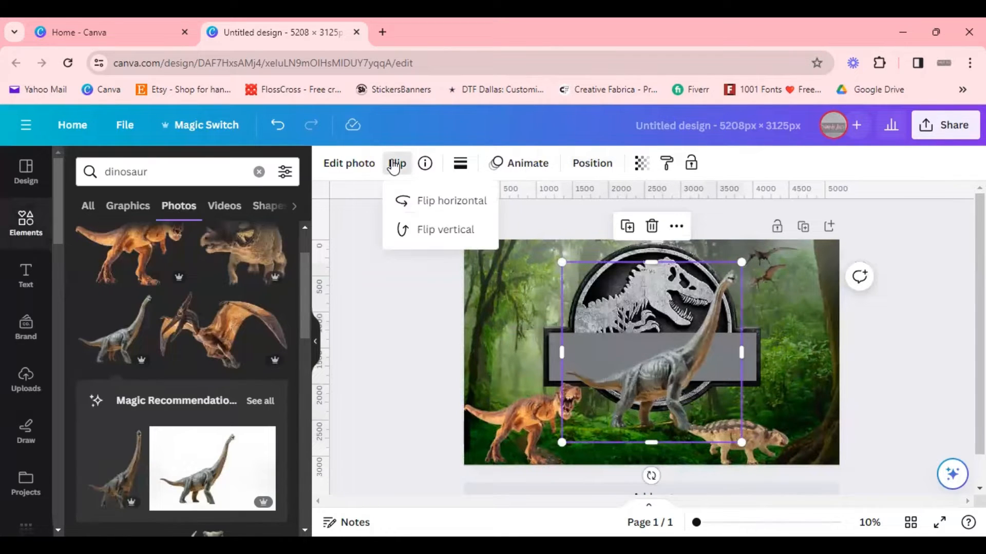
{"action": "left_click", "coordinate": [449, 202]}
{"action": "left_click_drag", "start_coordinate": [657, 407], "coordinate": [789, 388]}
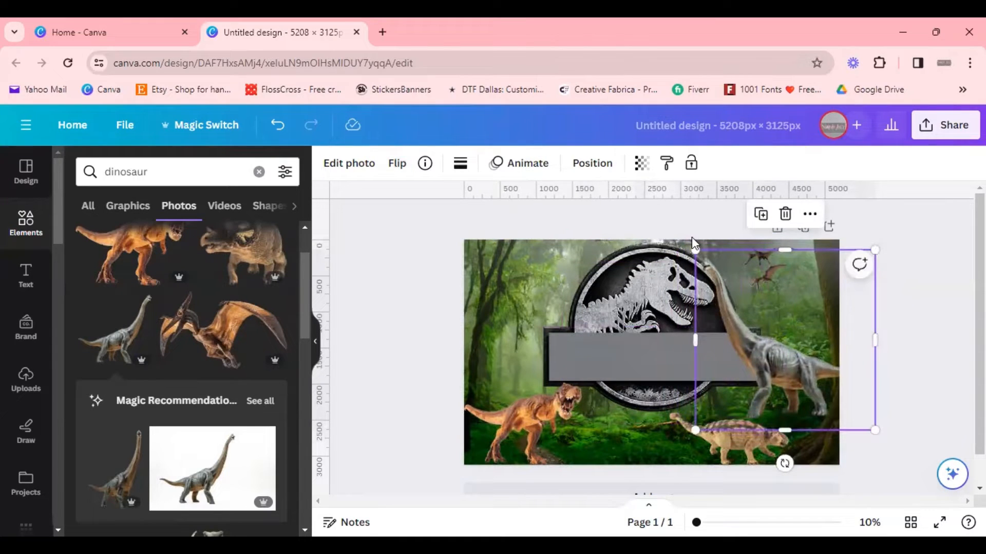
{"action": "left_click_drag", "start_coordinate": [715, 264], "coordinate": [811, 360]}
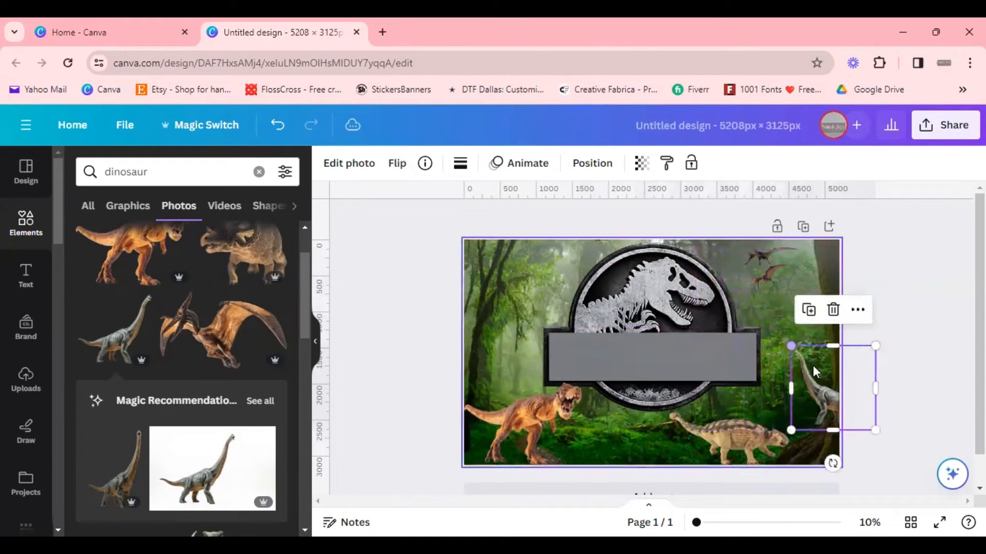
{"action": "left_click_drag", "start_coordinate": [833, 397], "coordinate": [790, 389]}
Step: Enlarge the brachiosaurus photo and reposition it along the right edge of the page
{"action": "left_click", "coordinate": [519, 325]}
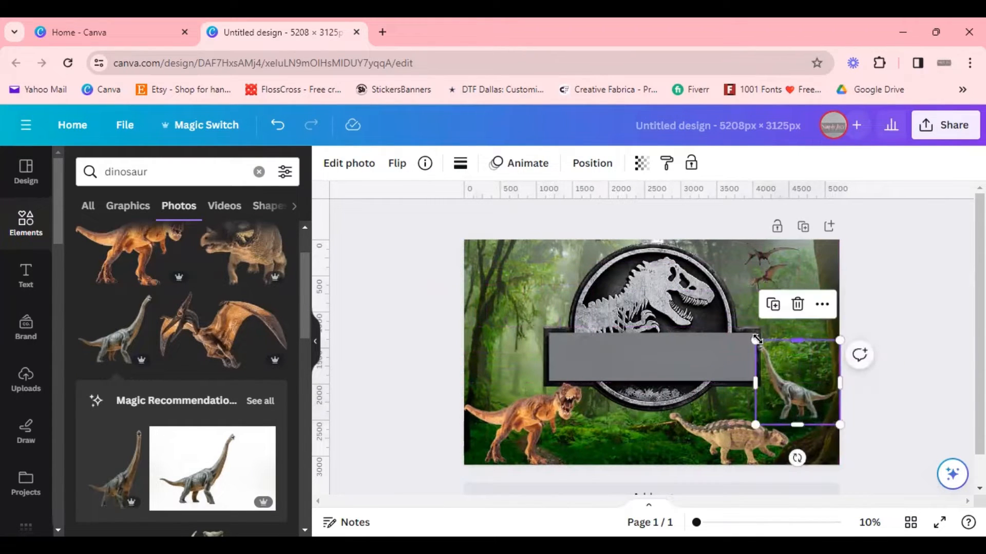
{"action": "left_click_drag", "start_coordinate": [756, 340], "coordinate": [724, 309]}
{"action": "left_click_drag", "start_coordinate": [790, 384], "coordinate": [800, 409]}
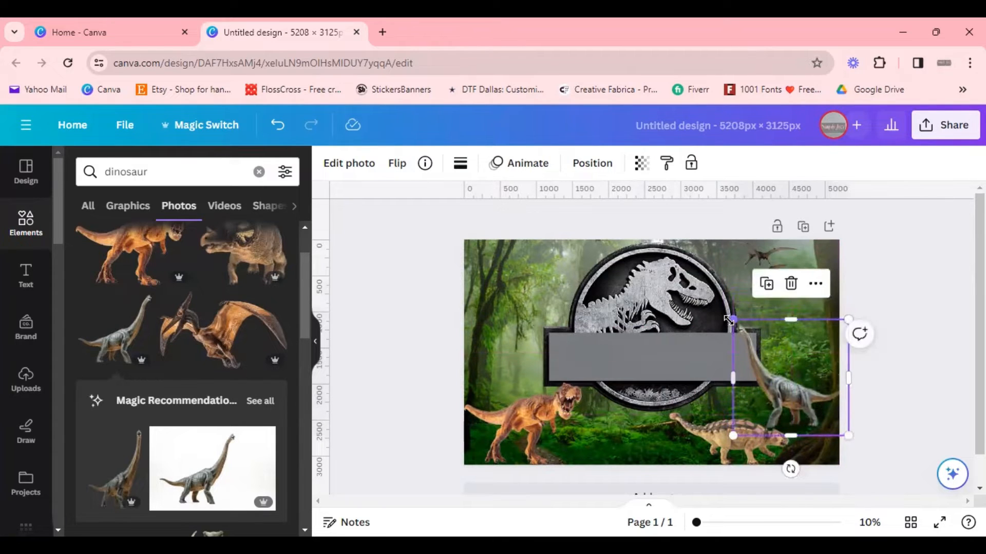
{"action": "left_click_drag", "start_coordinate": [733, 320], "coordinate": [709, 296]}
{"action": "left_click_drag", "start_coordinate": [795, 396], "coordinate": [806, 396]}
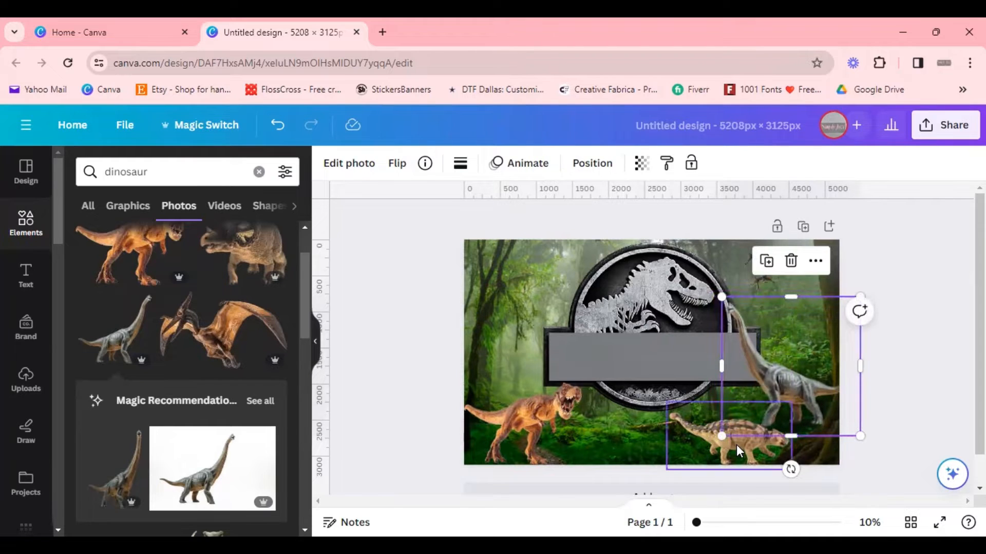
Step: Move the ankylosaurus photo to the bottom centre of the page and flip it horizontally
{"action": "left_click_drag", "start_coordinate": [731, 438], "coordinate": [650, 440]}
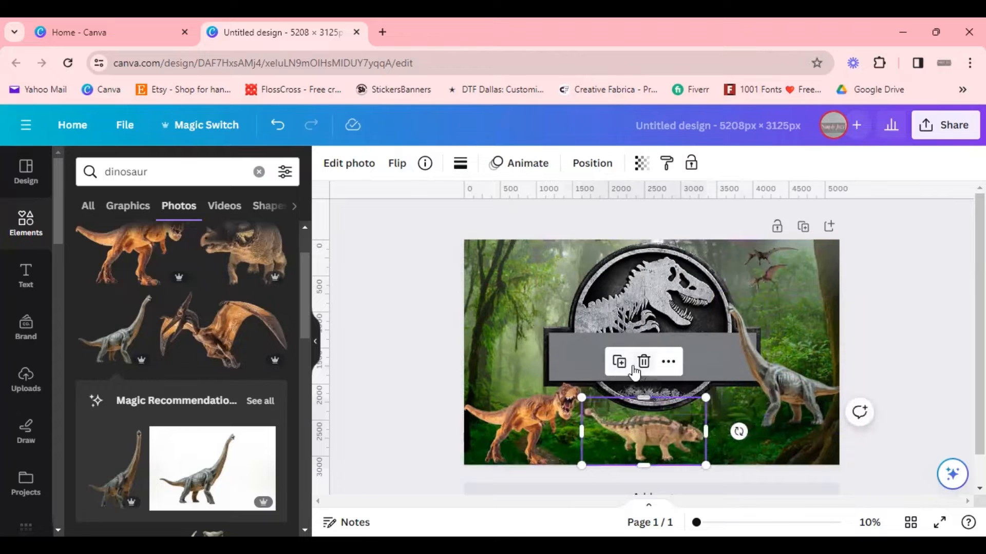
{"action": "left_click", "coordinate": [397, 164]}
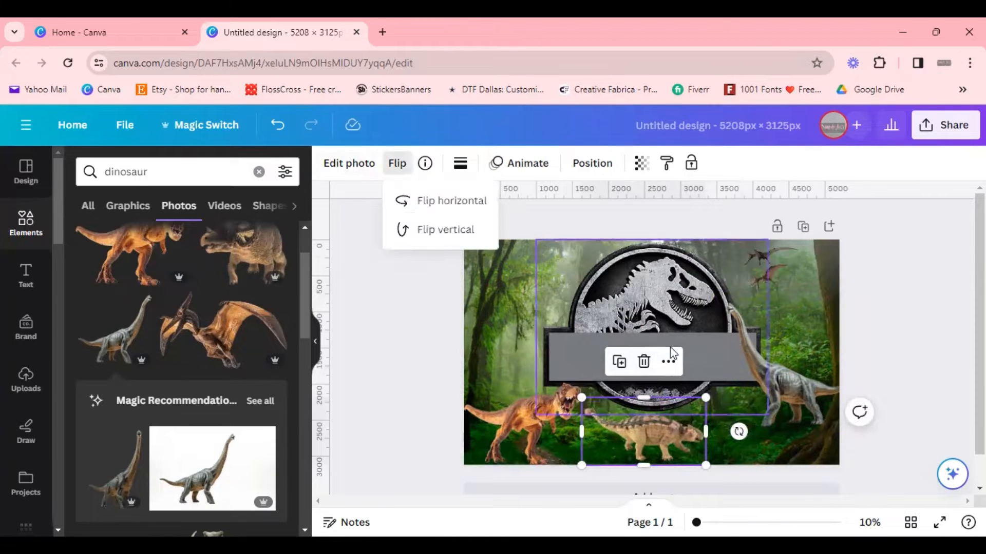
{"action": "left_click", "coordinate": [430, 205]}
{"action": "left_click", "coordinate": [734, 441]}
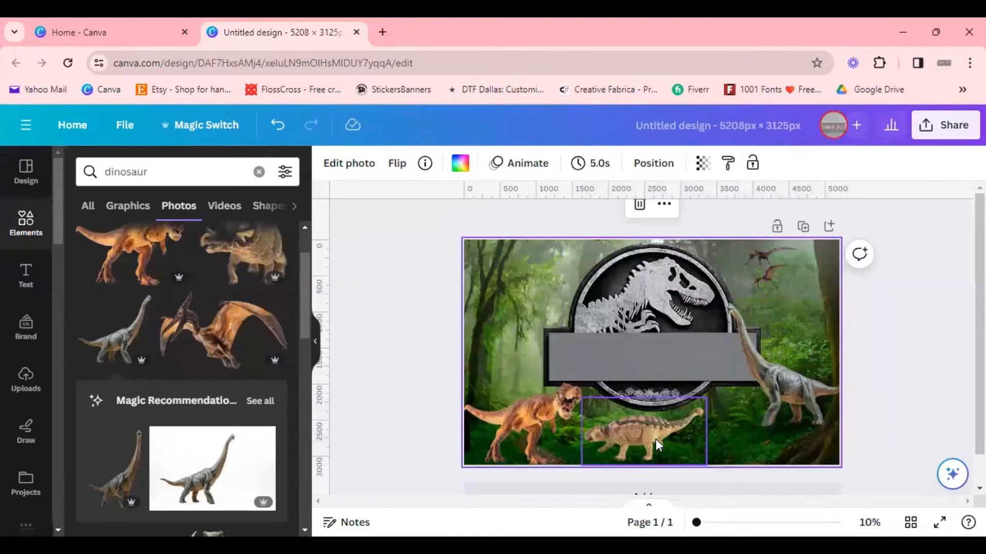
{"action": "left_click_drag", "start_coordinate": [655, 439], "coordinate": [662, 439]}
Step: Enlarge the T-rex photo and keep it in the bottom-left corner of the page
{"action": "left_click", "coordinate": [516, 415]}
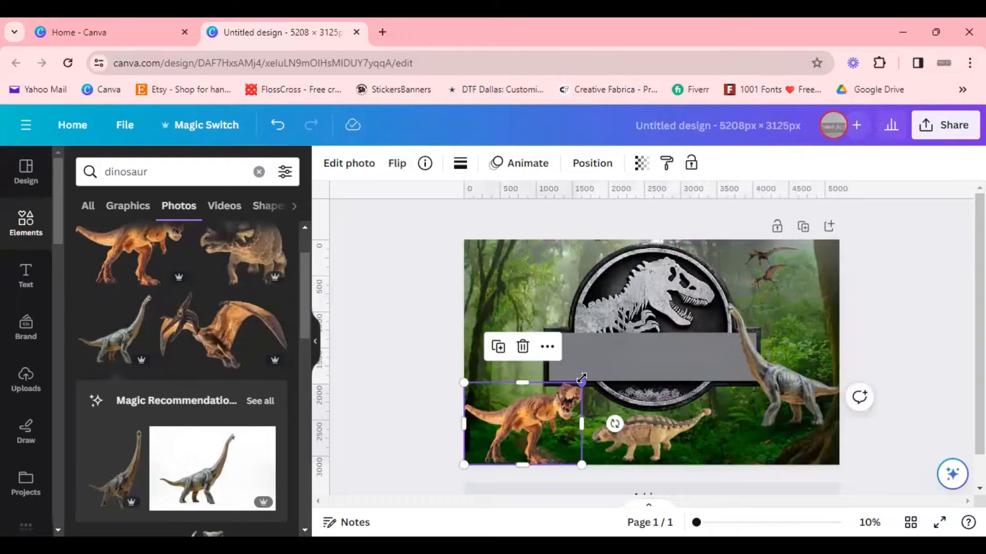
{"action": "left_click_drag", "start_coordinate": [583, 374], "coordinate": [620, 355]}
{"action": "left_click_drag", "start_coordinate": [576, 413], "coordinate": [563, 414]}
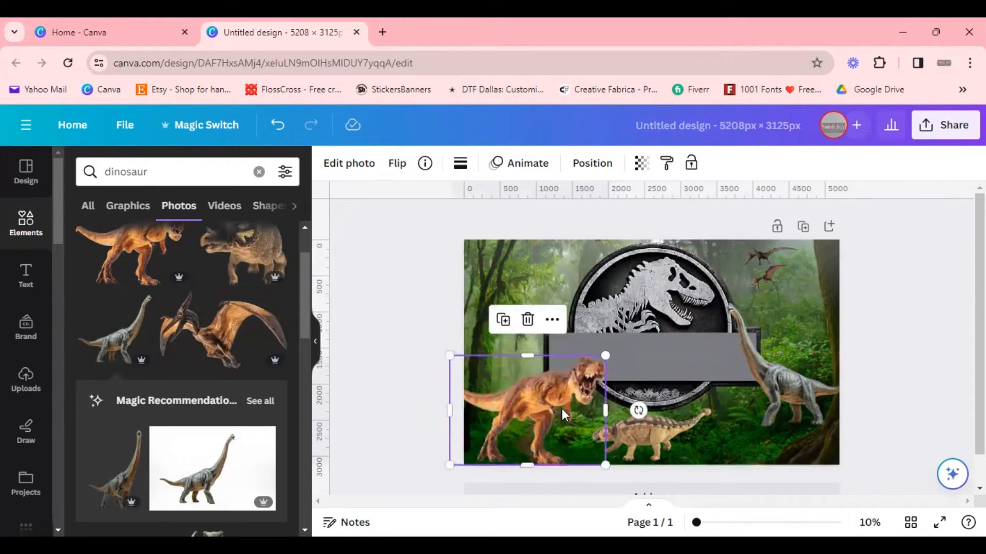
Step: Enlarge the brachiosaurus photo so its neck reaches up over the logo on the right
{"action": "left_click_drag", "start_coordinate": [796, 390], "coordinate": [794, 431]}
{"action": "left_click", "coordinate": [919, 394]}
{"action": "left_click", "coordinate": [769, 417]}
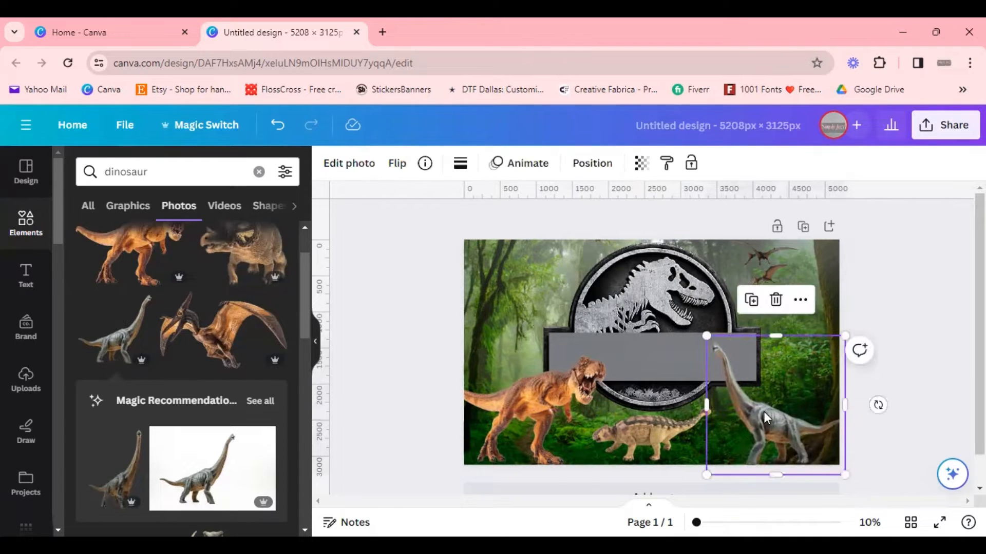
{"action": "left_click_drag", "start_coordinate": [706, 332], "coordinate": [636, 265]}
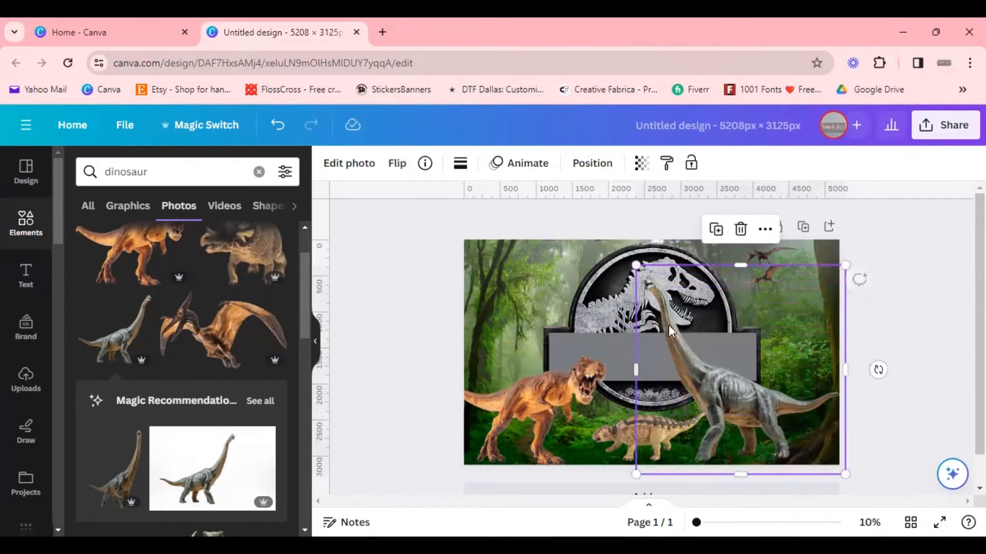
{"action": "left_click_drag", "start_coordinate": [738, 414], "coordinate": [753, 421]}
{"action": "left_click", "coordinate": [639, 363]}
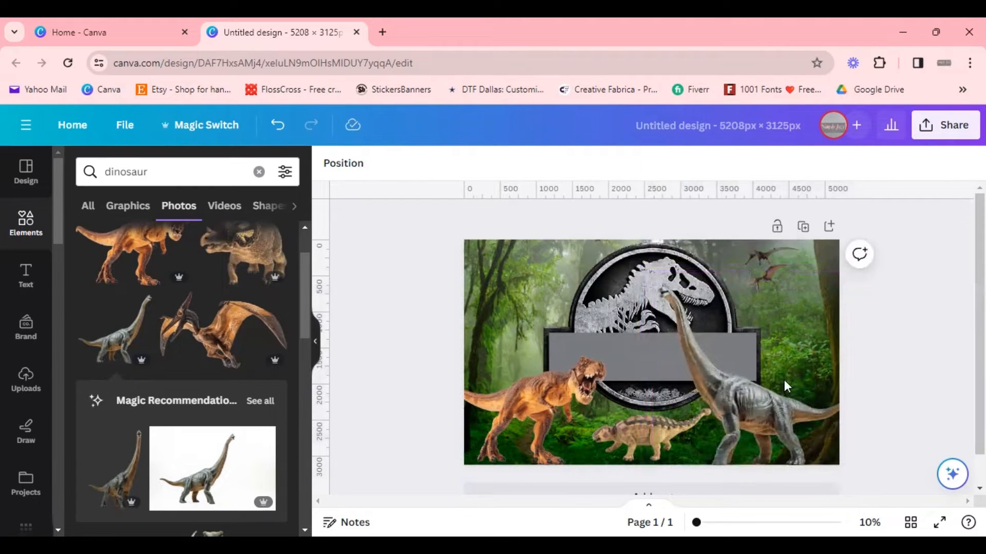
{"action": "left_click", "coordinate": [640, 362]}
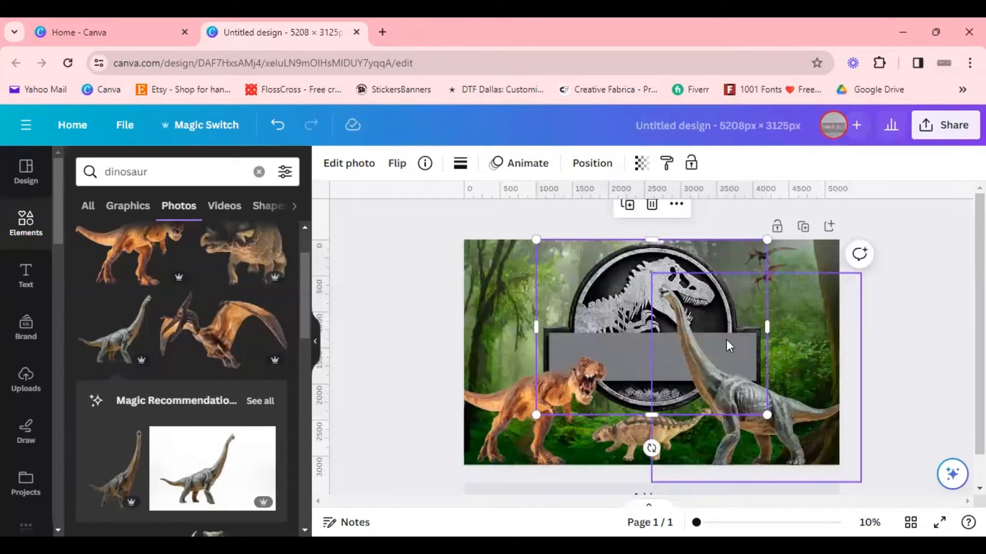
{"action": "left_click", "coordinate": [899, 373]}
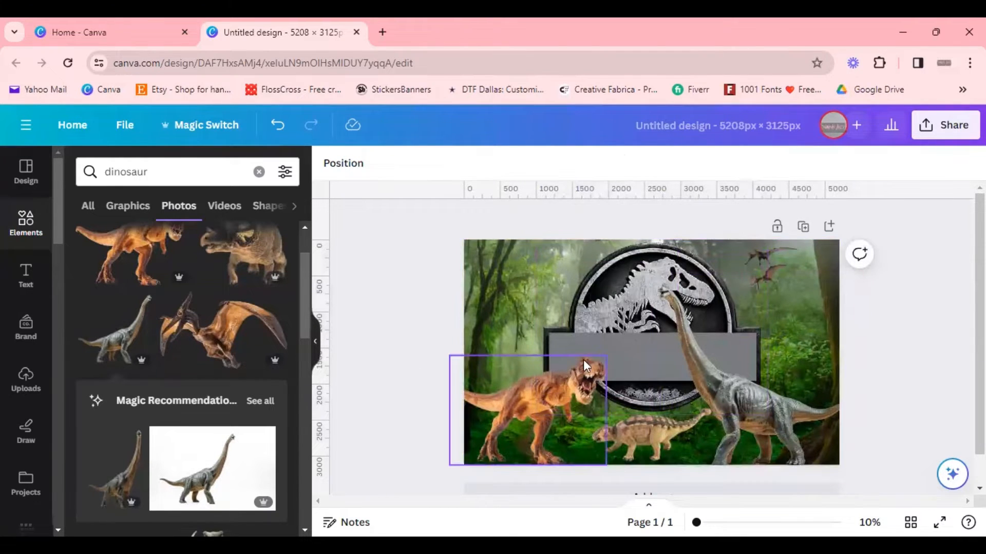
Step: Shrink the T-rex photo slightly in the bottom-left corner
{"action": "left_click", "coordinate": [577, 374]}
{"action": "left_click_drag", "start_coordinate": [606, 355], "coordinate": [588, 367]}
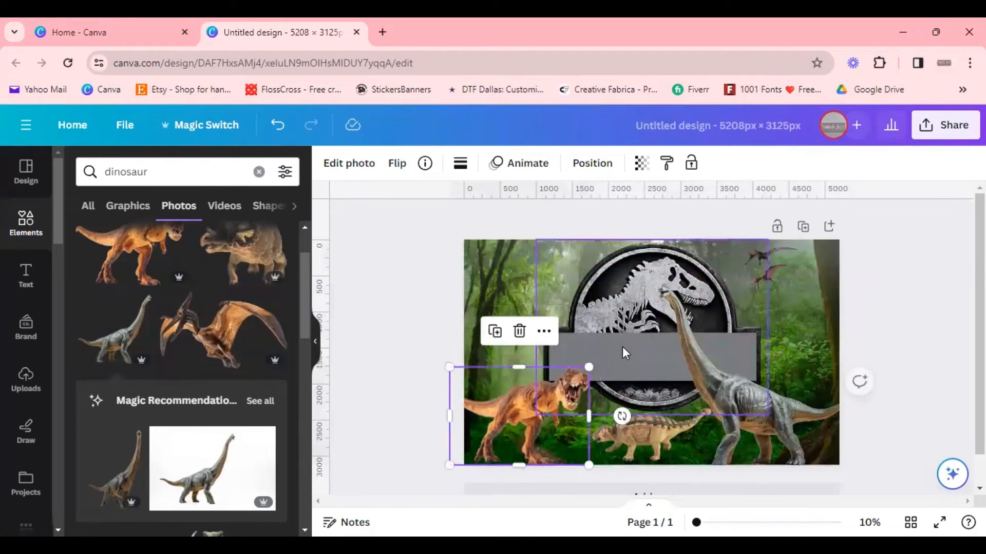
Step: Shrink and move the brachiosaurus photo, then delete it from the page
{"action": "left_click", "coordinate": [670, 362]}
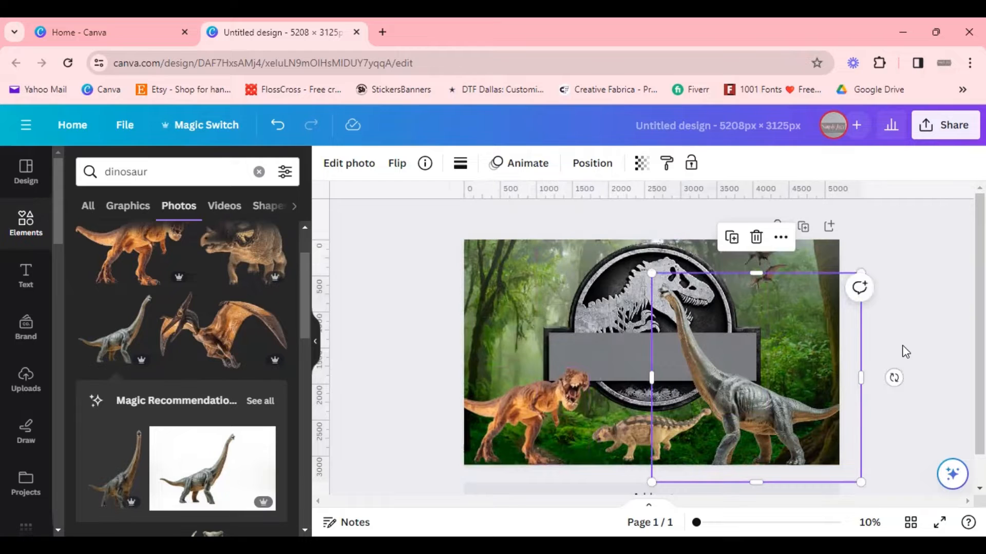
{"action": "left_click_drag", "start_coordinate": [653, 269], "coordinate": [721, 328]}
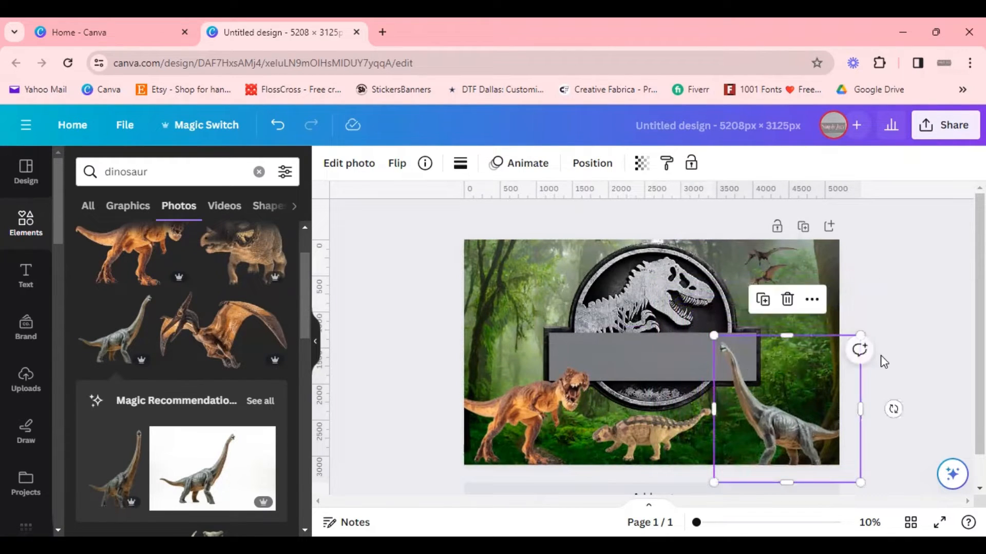
{"action": "left_click", "coordinate": [887, 353]}
{"action": "left_click_drag", "start_coordinate": [750, 456], "coordinate": [751, 437]}
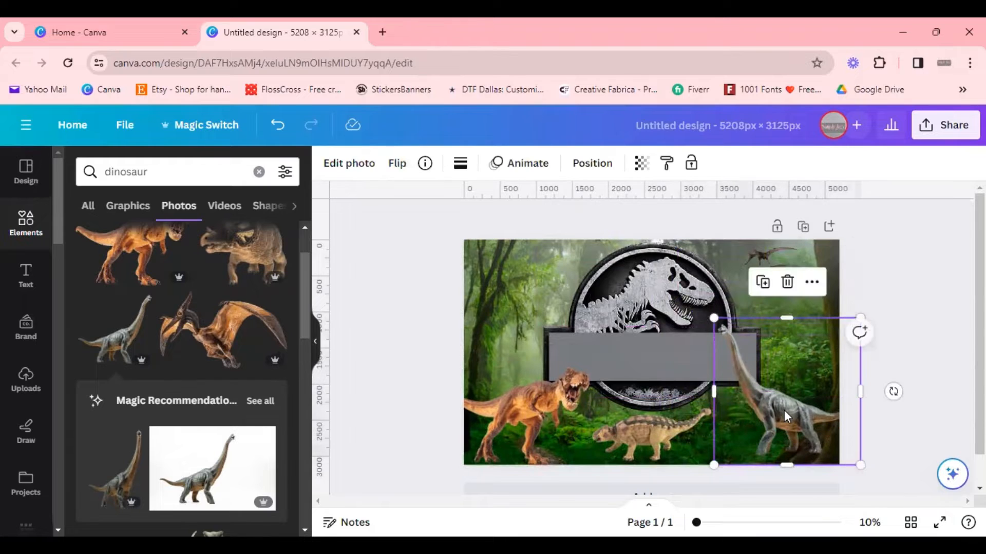
{"action": "key", "text": "Delete"}
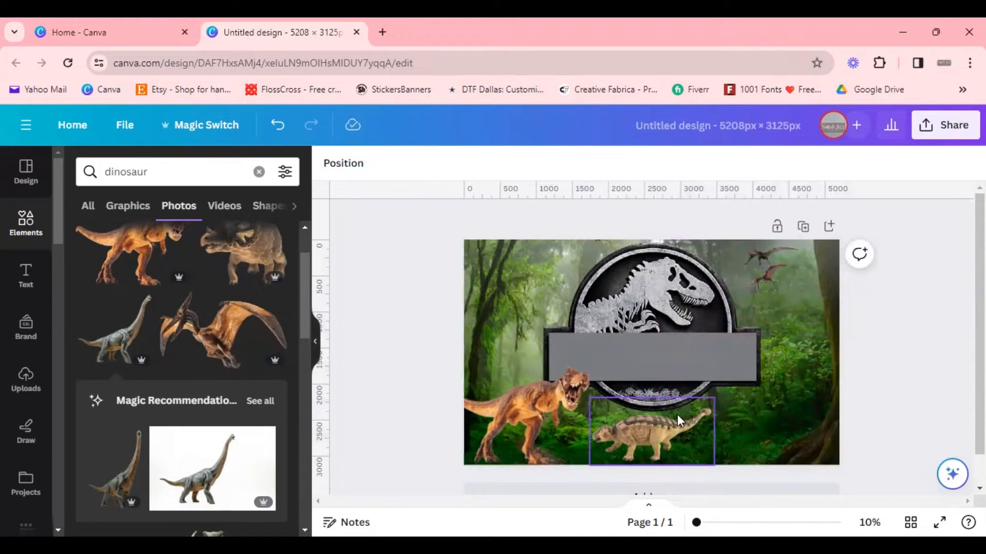
Step: Enlarge the ankylosaurus photo and place it in the bottom-right corner of the page
{"action": "left_click_drag", "start_coordinate": [677, 414], "coordinate": [828, 383]}
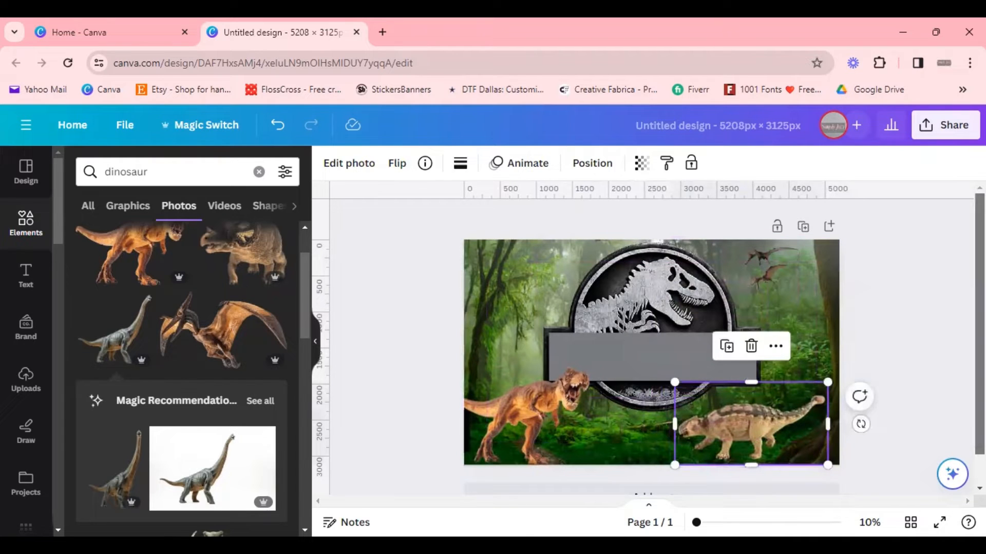
{"action": "left_click", "coordinate": [954, 406]}
{"action": "left_click_drag", "start_coordinate": [802, 422], "coordinate": [792, 421]}
{"action": "left_click", "coordinate": [877, 382]}
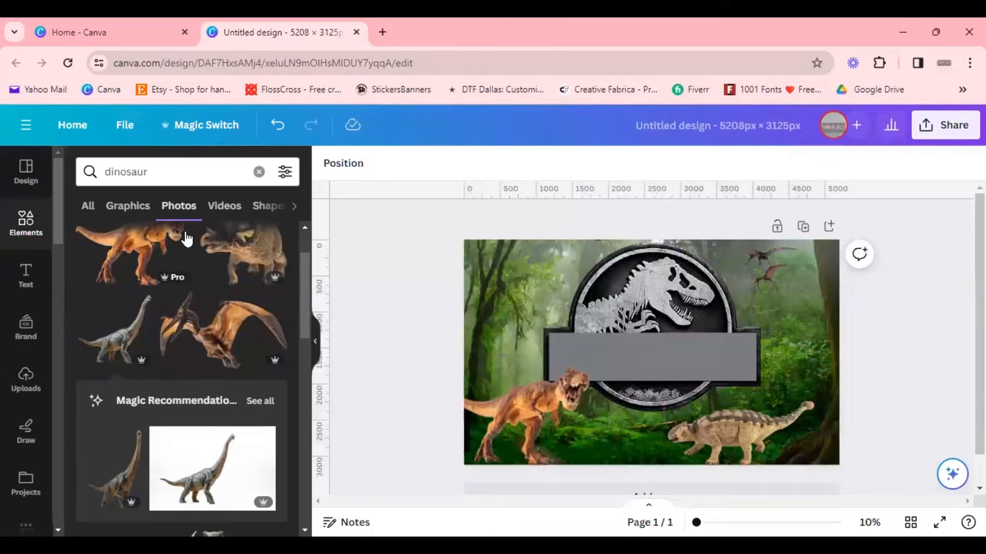
Step: Scroll the dinosaur photos, add another flying pterosaur photo and shrink it into the top-left corner
{"action": "scroll", "coordinate": [202, 356], "scroll_direction": "down", "scroll_amount": 3}
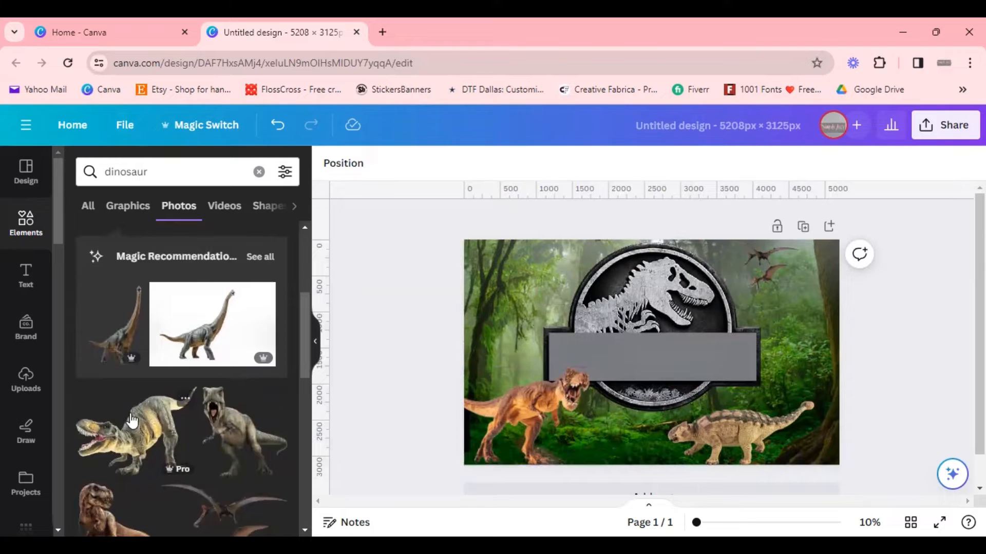
{"action": "scroll", "coordinate": [163, 421], "scroll_direction": "down", "scroll_amount": 5}
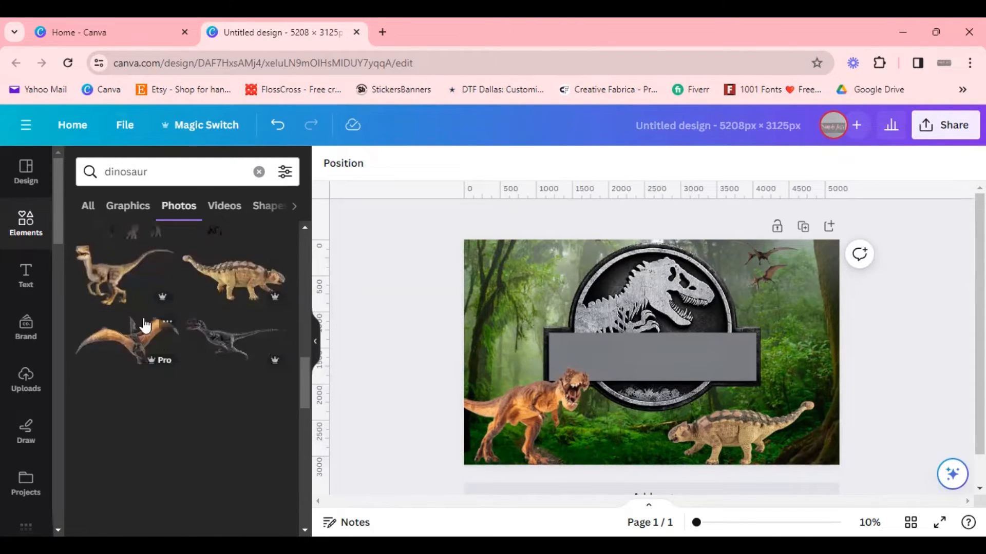
{"action": "left_click", "coordinate": [158, 354]}
{"action": "left_click_drag", "start_coordinate": [703, 336], "coordinate": [654, 305]}
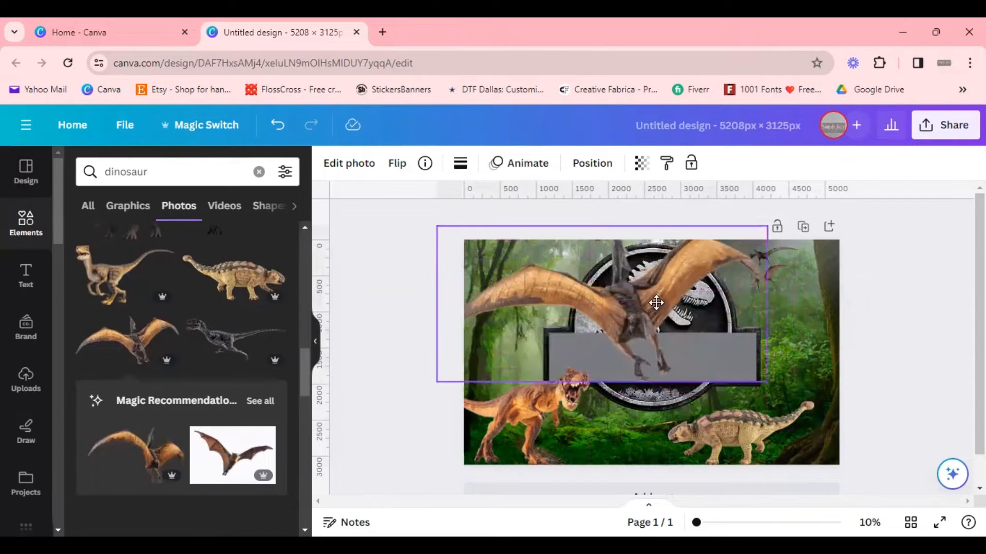
{"action": "left_click_drag", "start_coordinate": [767, 382], "coordinate": [546, 355]}
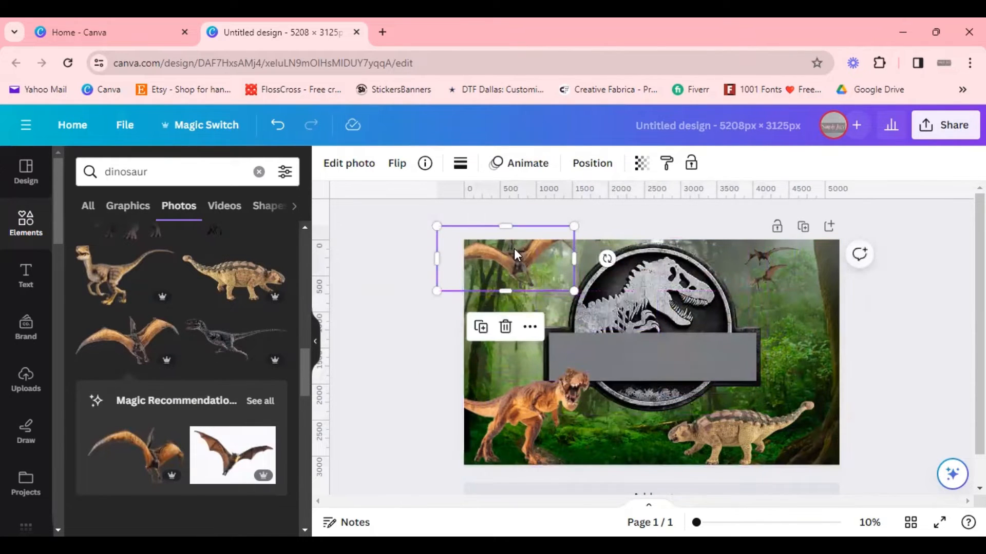
{"action": "left_click_drag", "start_coordinate": [518, 257], "coordinate": [531, 279]}
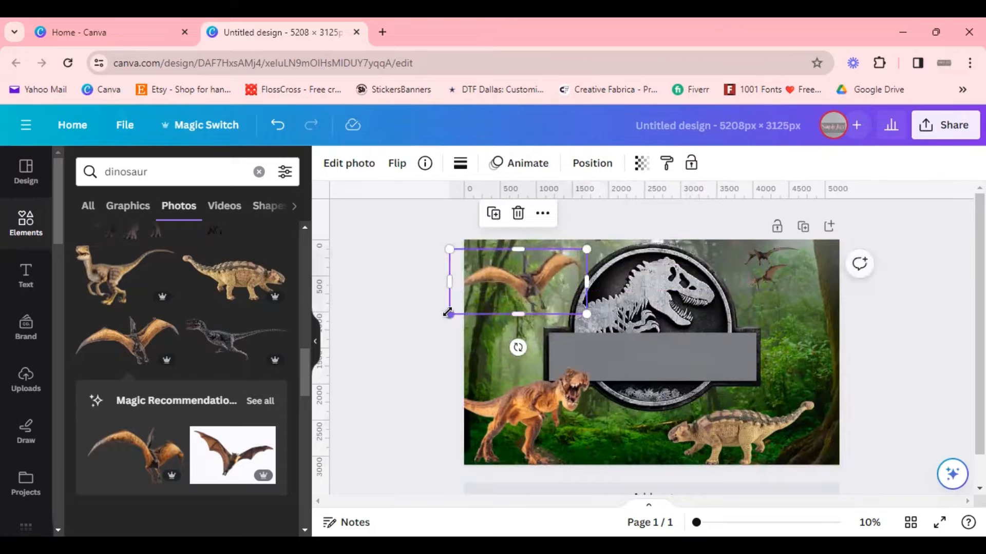
{"action": "left_click_drag", "start_coordinate": [449, 310], "coordinate": [471, 305]}
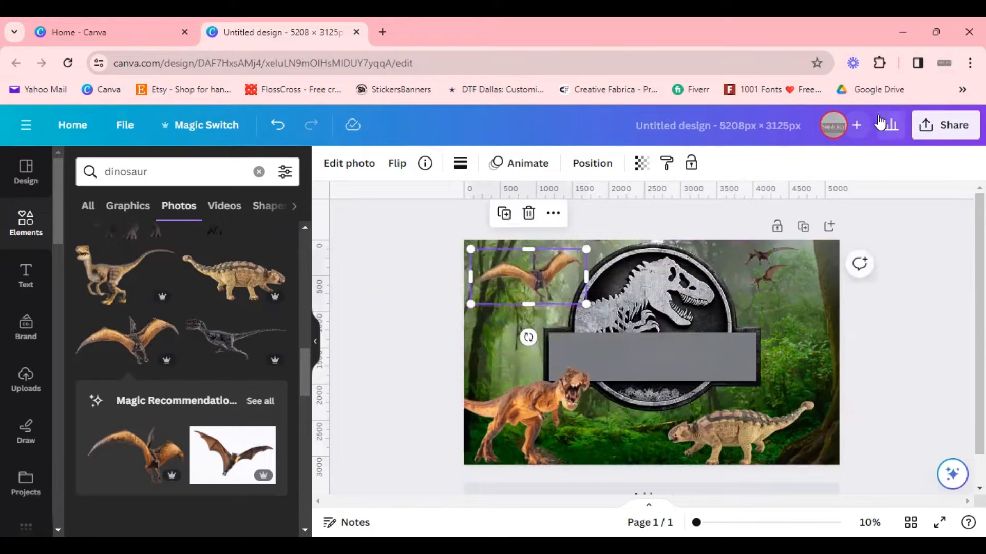
Step: Set the top-left pterosaur photo's transparency to 71
{"action": "left_click", "coordinate": [641, 163]}
{"action": "left_click_drag", "start_coordinate": [640, 221], "coordinate": [602, 222]}
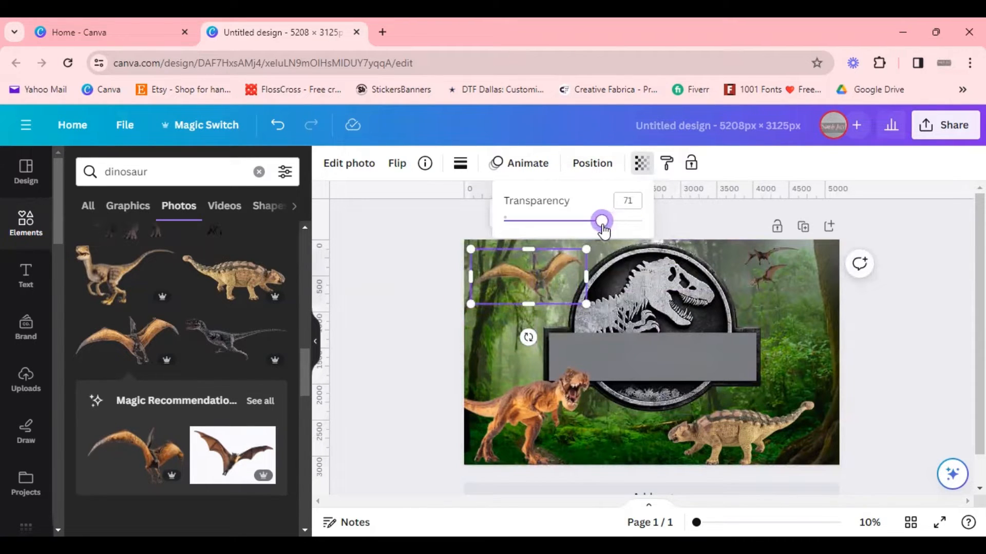
{"action": "left_click", "coordinate": [919, 318]}
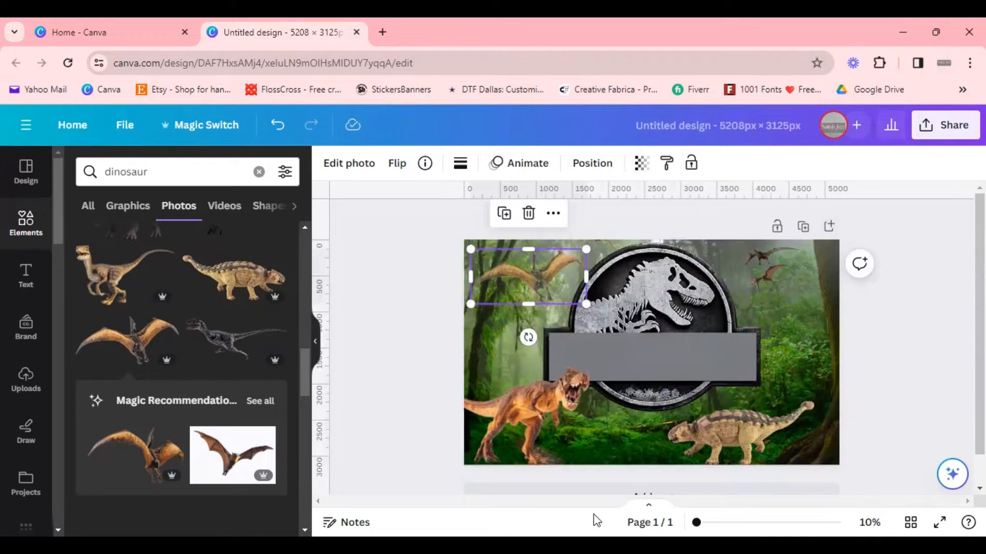
Step: Set the ankylosaurus photo's transparency to 77 and nudge it slightly upward
{"action": "left_click", "coordinate": [739, 428]}
{"action": "left_click", "coordinate": [641, 164]}
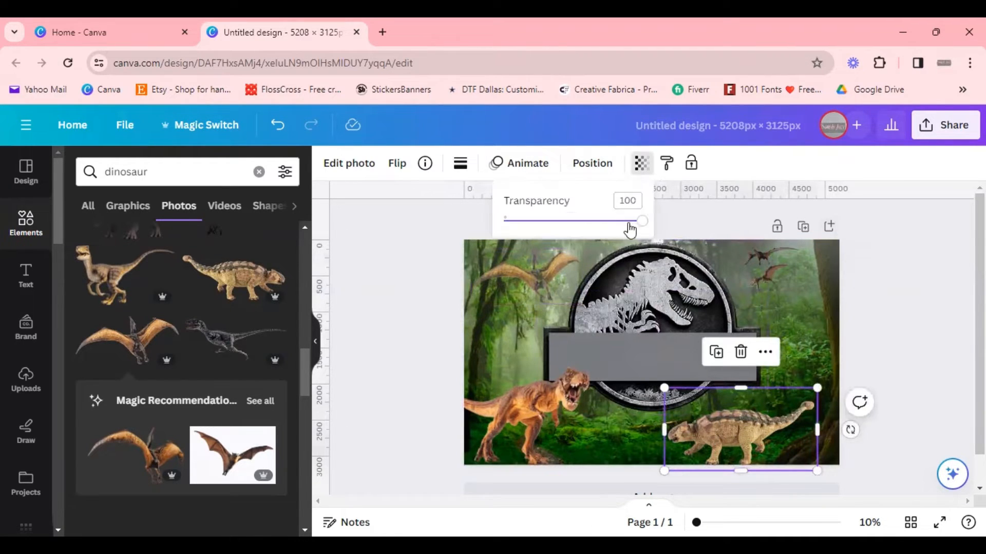
{"action": "left_click_drag", "start_coordinate": [637, 222], "coordinate": [610, 222]}
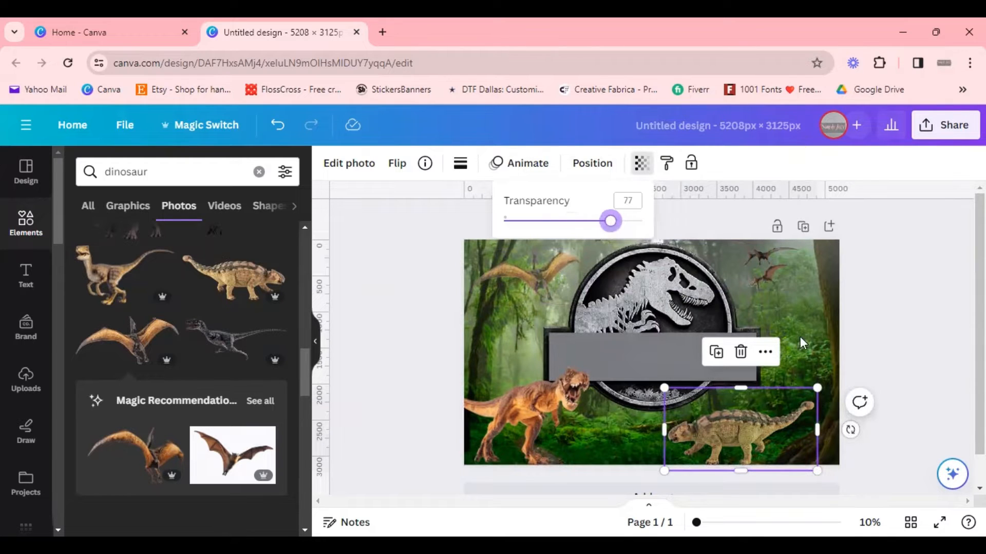
{"action": "left_click", "coordinate": [923, 420]}
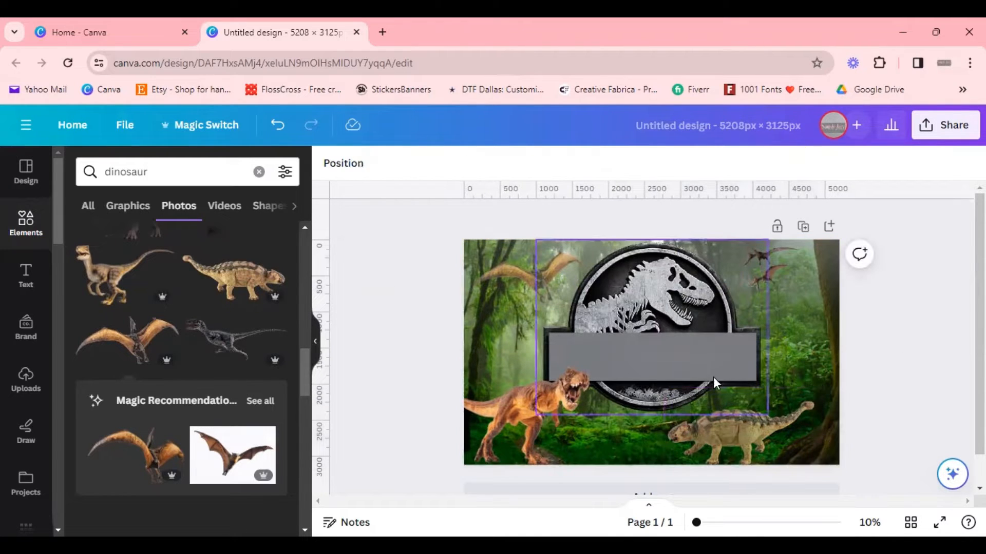
{"action": "left_click_drag", "start_coordinate": [732, 451], "coordinate": [732, 440]}
{"action": "left_click", "coordinate": [955, 402]}
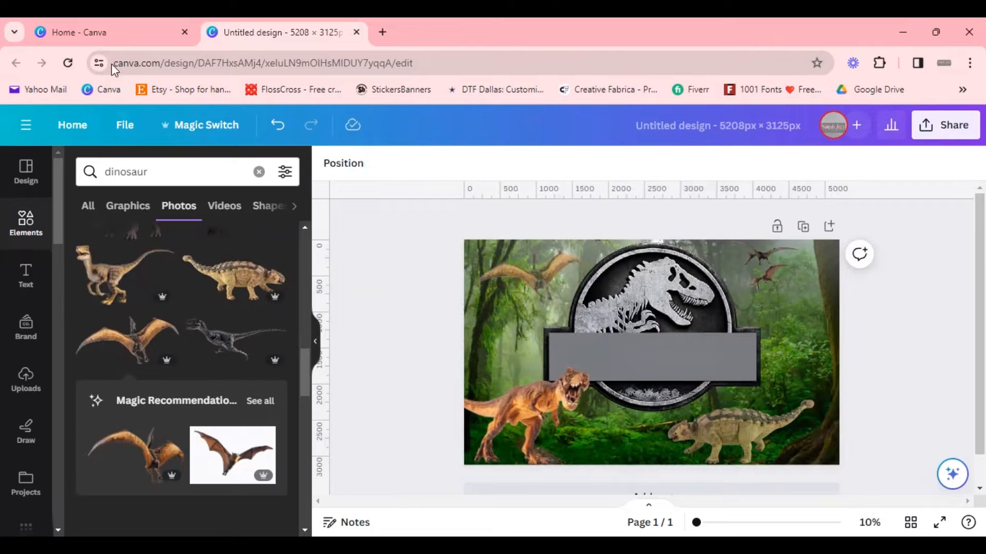
Step: Add a default heading text box onto the grey banner of the T-rex logo
{"action": "left_click", "coordinate": [26, 277]}
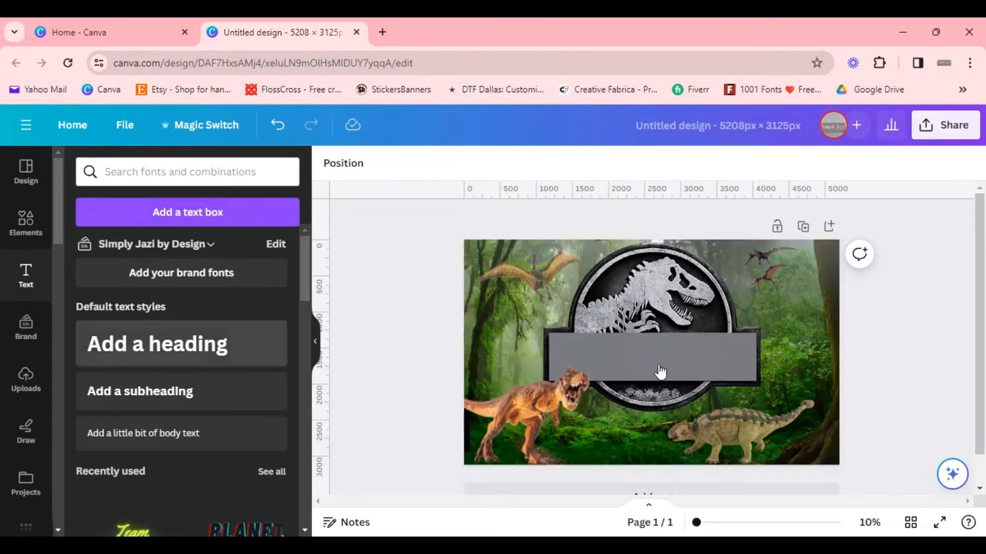
{"action": "left_click_drag", "start_coordinate": [660, 371], "coordinate": [660, 371]}
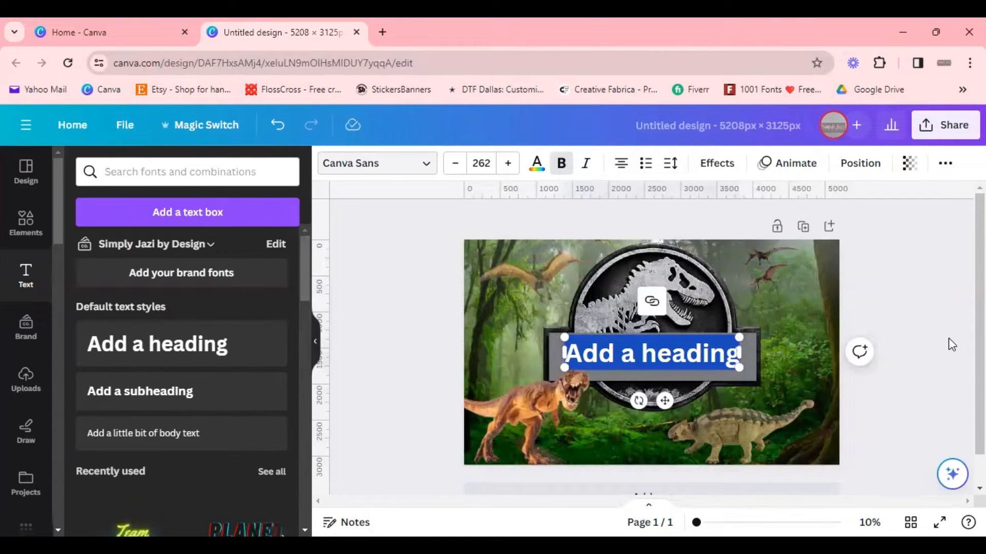
Step: Switch to the 1001 Fonts website and search its fonts for jurassic
{"action": "left_click", "coordinate": [743, 91]}
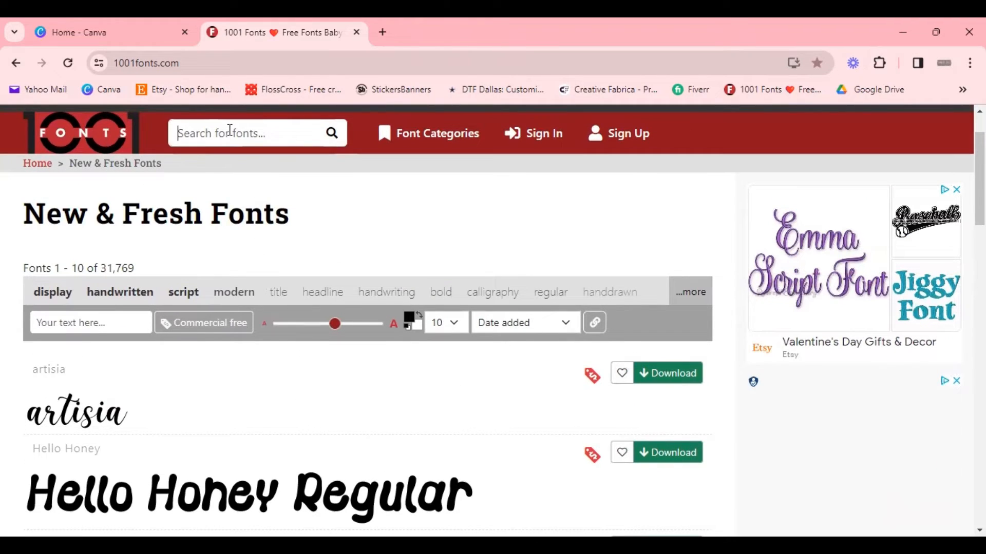
{"action": "type", "text": "jur"}
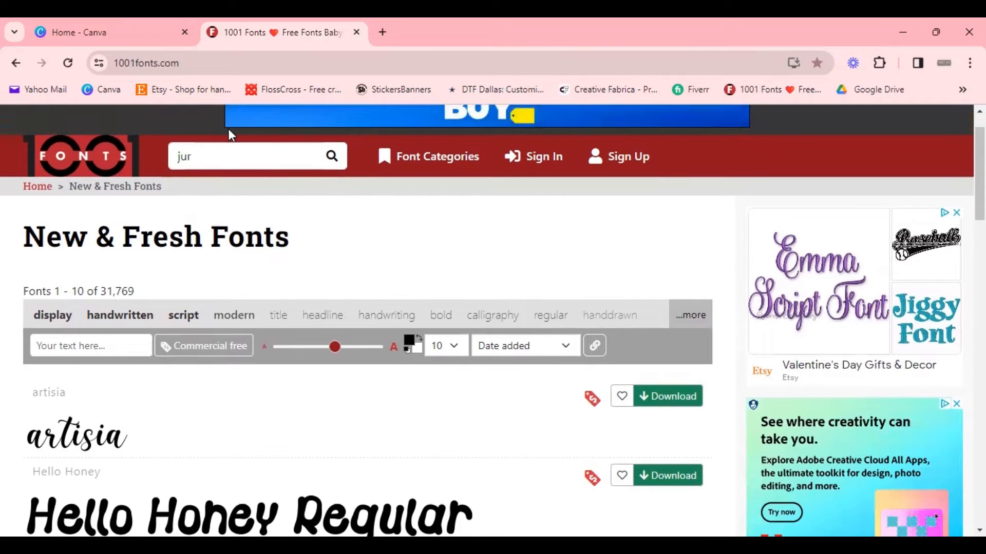
{"action": "key", "text": "BackSpace"}
{"action": "key", "text": "BackSpace"}
{"action": "key", "text": "BackSpace"}
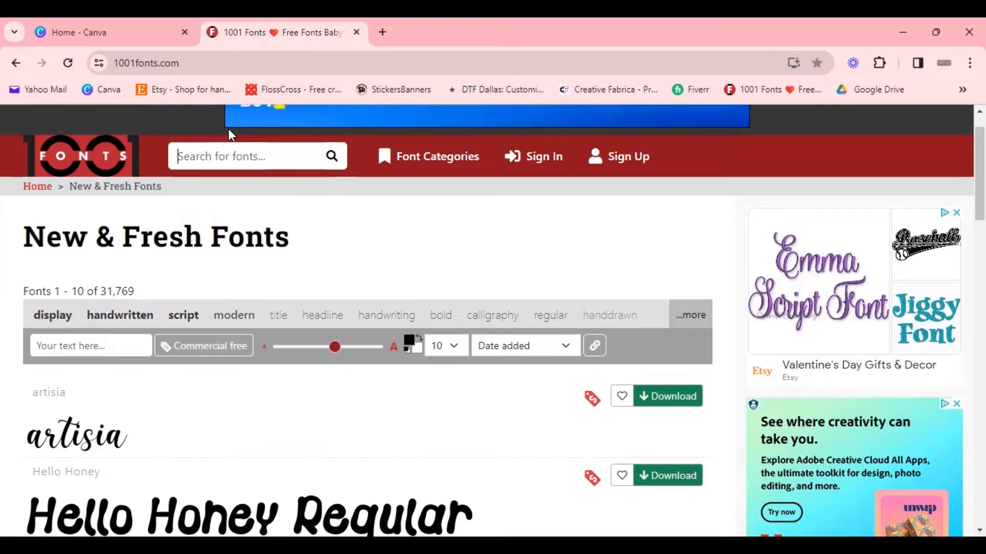
{"action": "type", "text": "jur"}
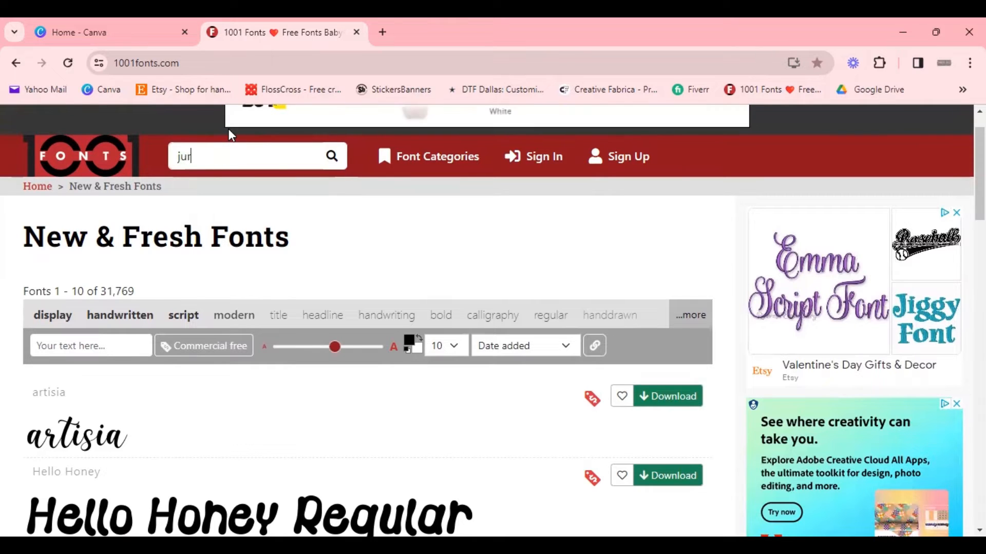
{"action": "type", "text": "a"}
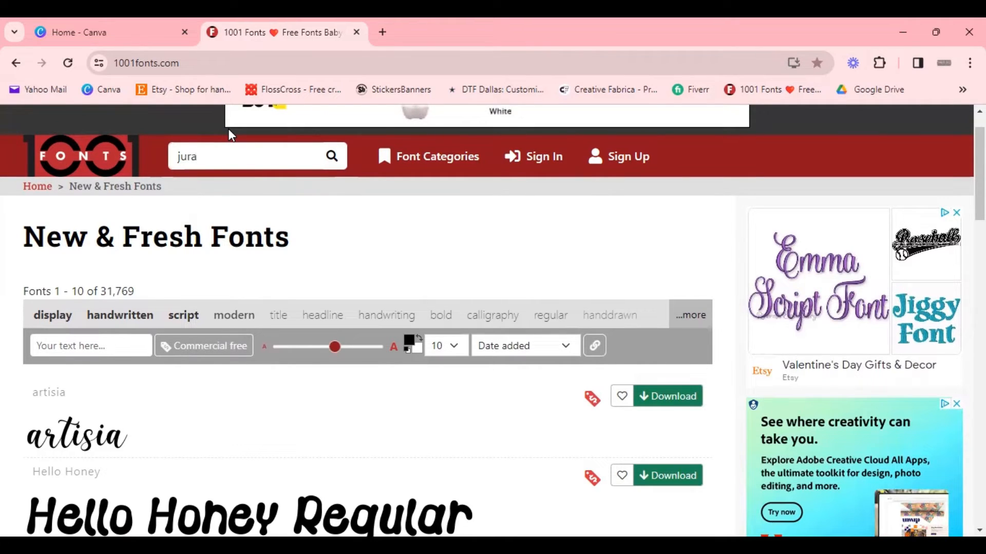
{"action": "type", "text": "ssic"}
{"action": "key", "text": "Return"}
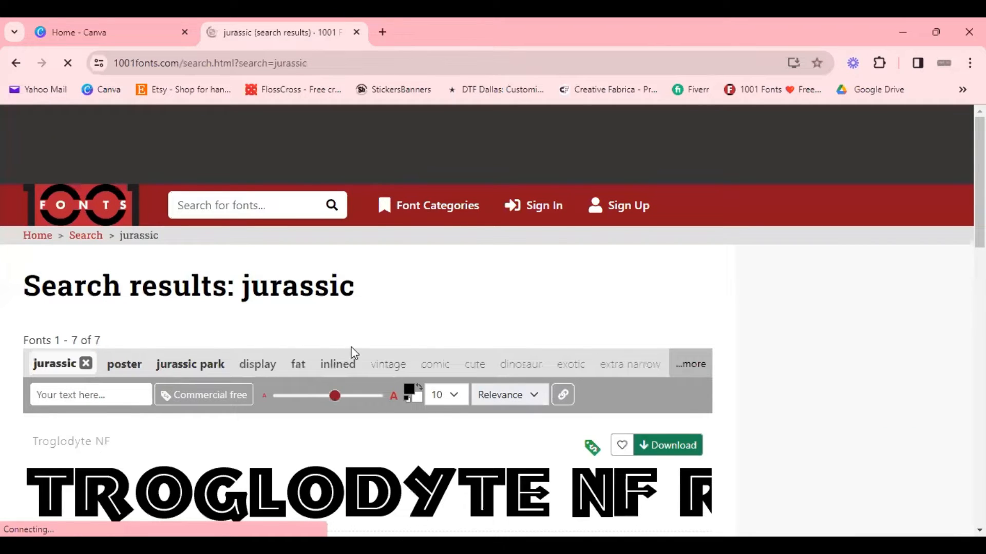
Step: Browse the jurassic font search results to compare the styles
{"action": "scroll", "coordinate": [354, 353], "scroll_direction": "down", "scroll_amount": 5}
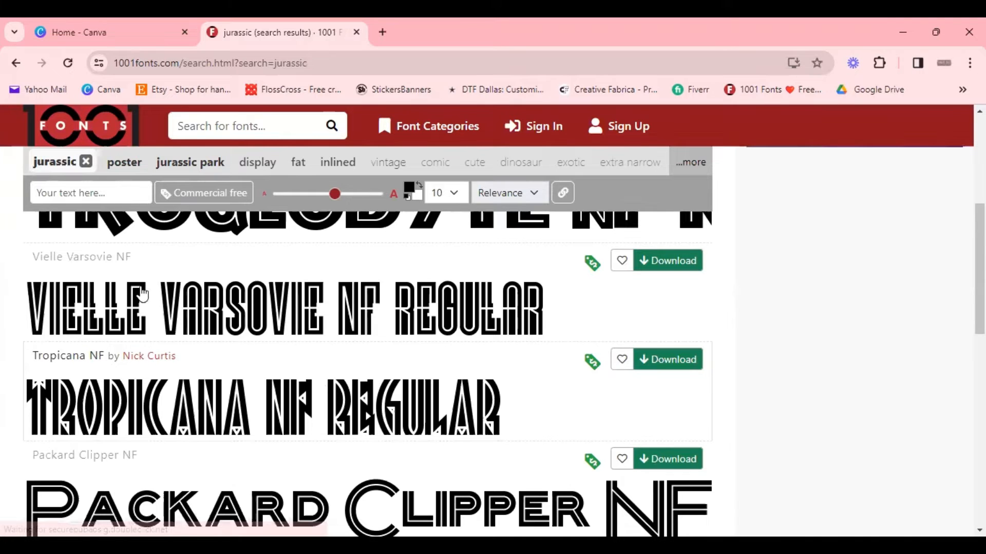
{"action": "scroll", "coordinate": [143, 295], "scroll_direction": "up", "scroll_amount": 1}
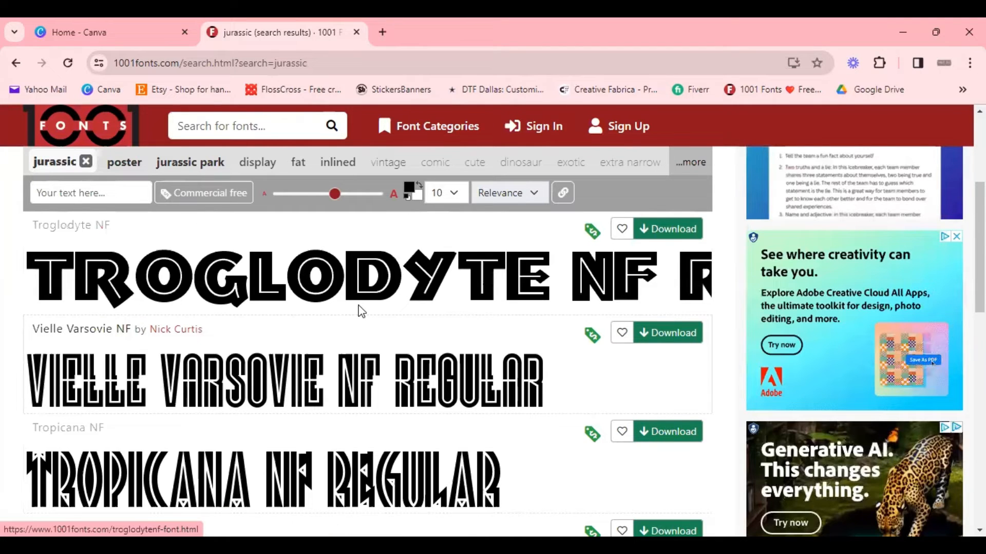
{"action": "scroll", "coordinate": [367, 321], "scroll_direction": "down", "scroll_amount": 6}
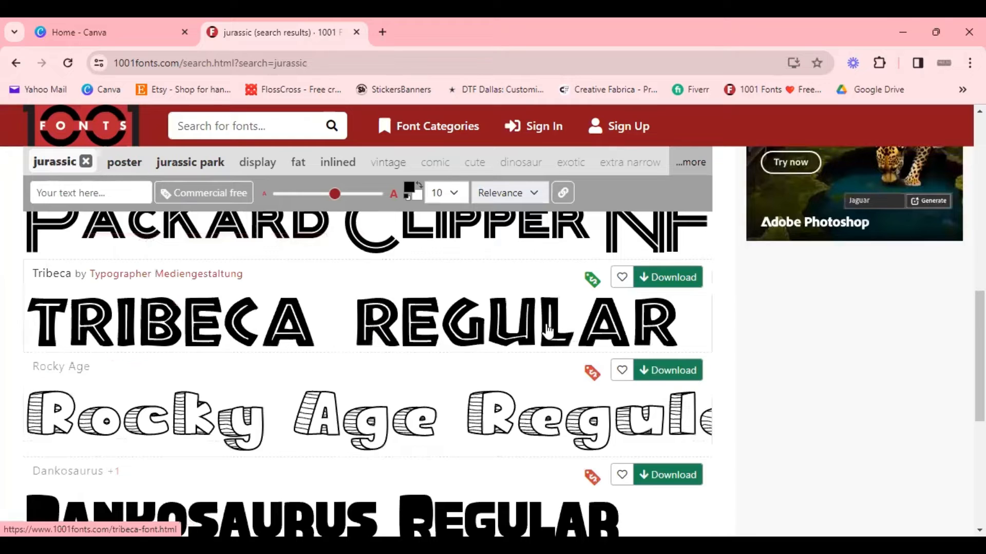
{"action": "scroll", "coordinate": [738, 322], "scroll_direction": "up", "scroll_amount": 2}
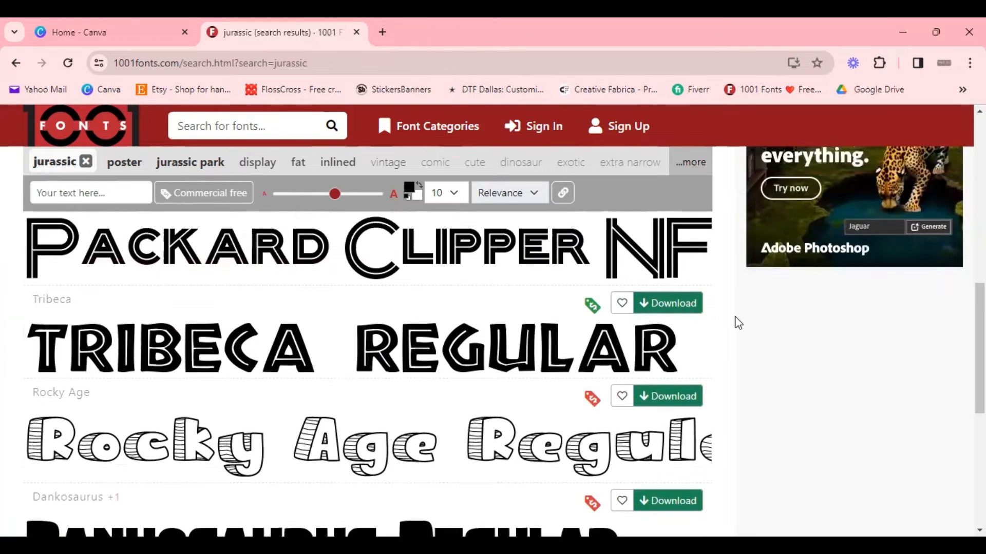
{"action": "scroll", "coordinate": [737, 322], "scroll_direction": "up", "scroll_amount": 3}
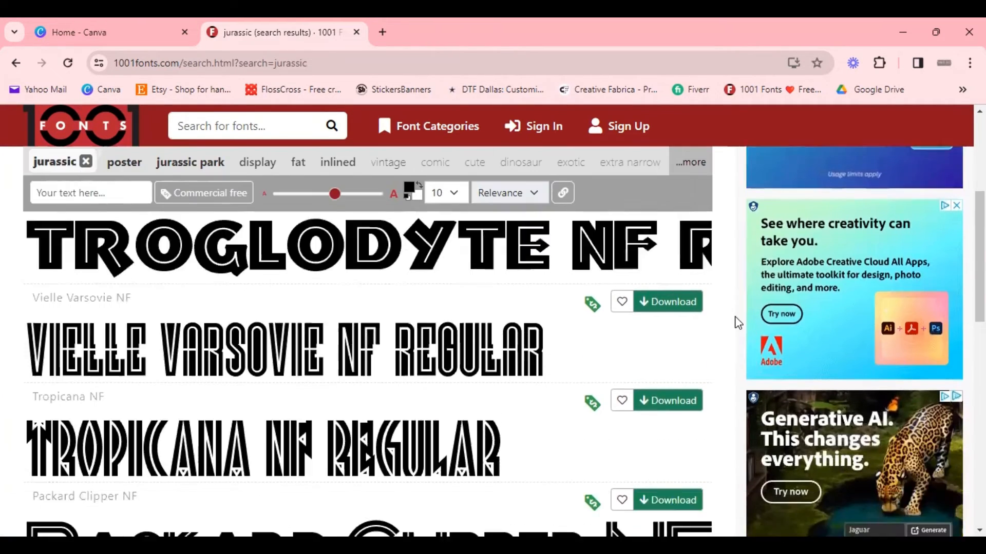
{"action": "scroll", "coordinate": [737, 323], "scroll_direction": "down", "scroll_amount": 3}
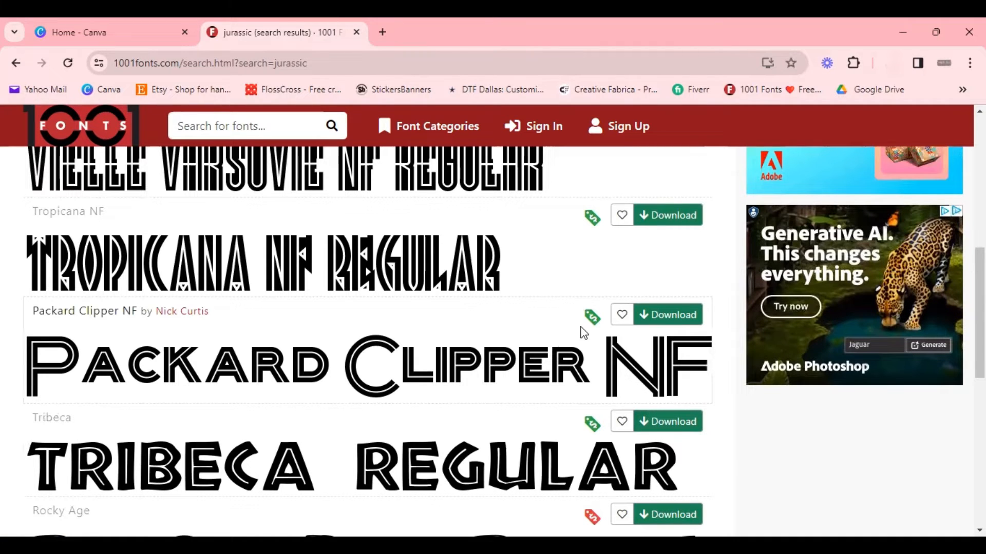
{"action": "scroll", "coordinate": [409, 372], "scroll_direction": "up", "scroll_amount": 1}
{"action": "scroll", "coordinate": [409, 372], "scroll_direction": "up", "scroll_amount": 3}
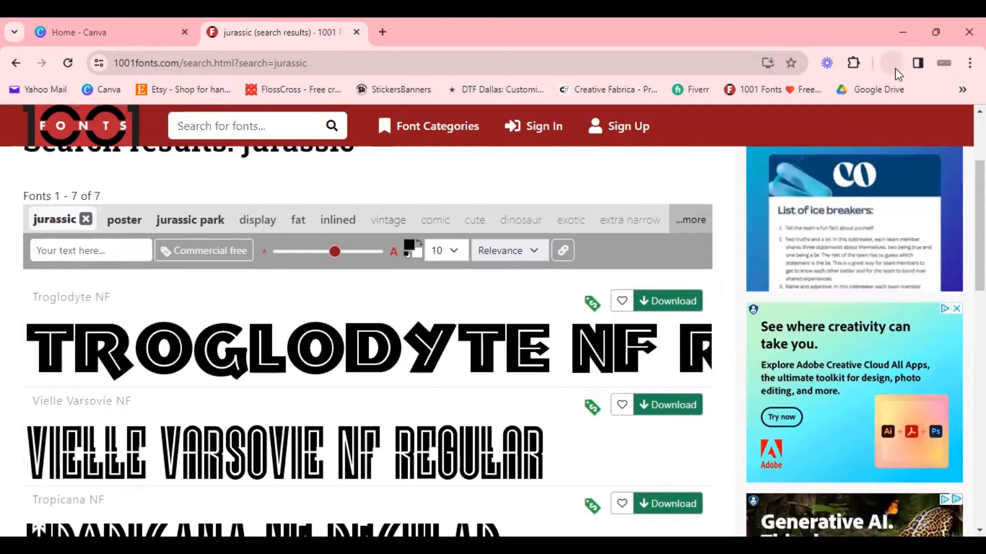
Step: Return to the Canva home tab and open the Simply Jazi by Design brand kit
{"action": "left_click", "coordinate": [116, 33]}
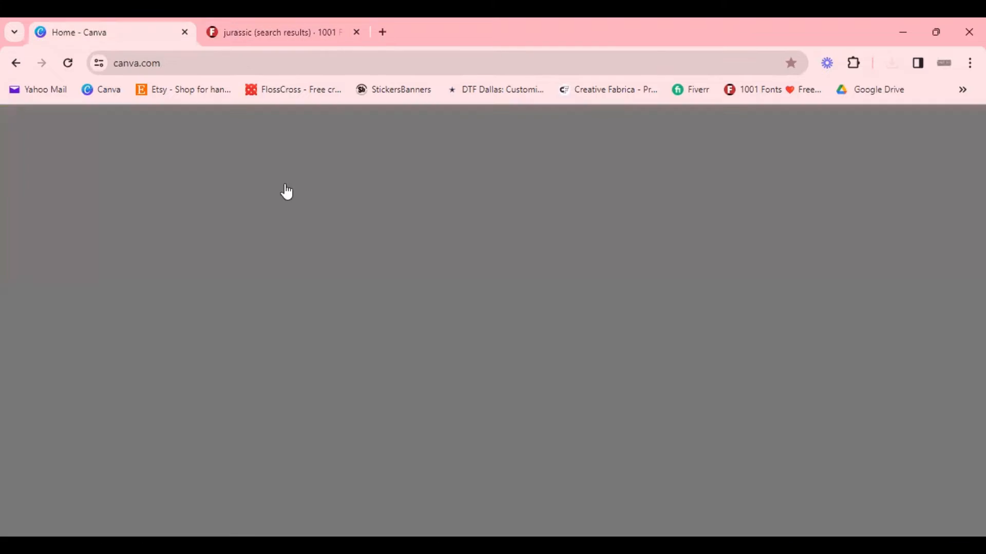
{"action": "scroll", "coordinate": [325, 314], "scroll_direction": "up", "scroll_amount": 5}
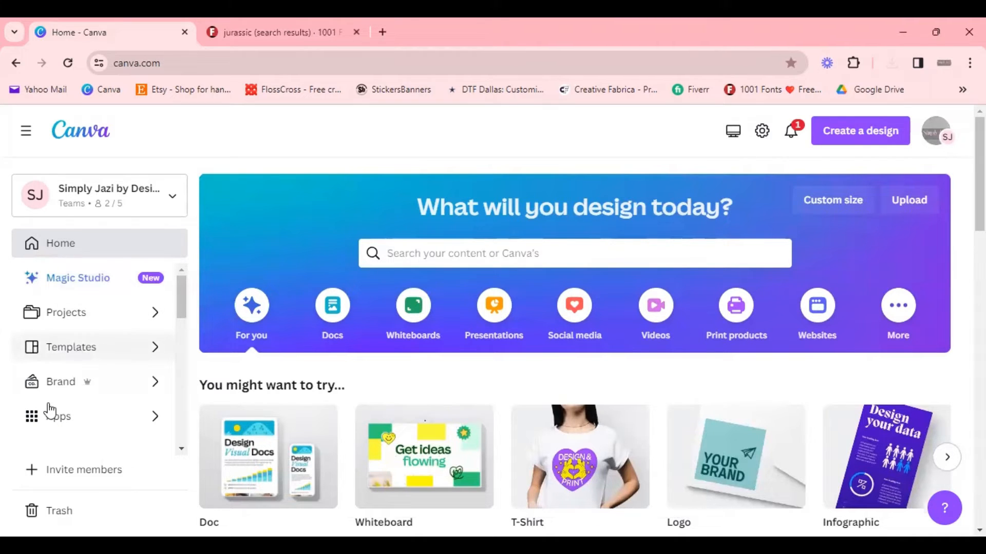
{"action": "left_click", "coordinate": [69, 388]}
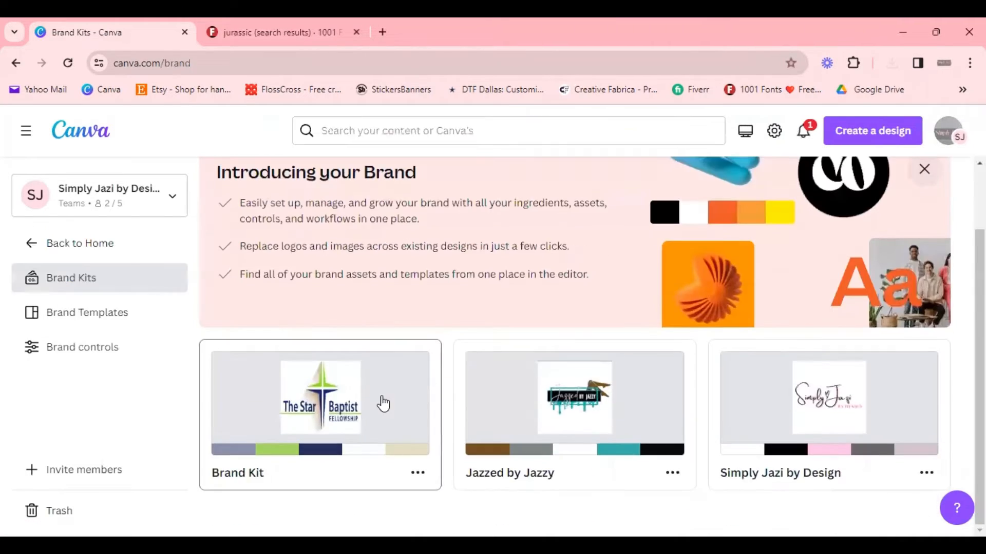
{"action": "left_click", "coordinate": [926, 473]}
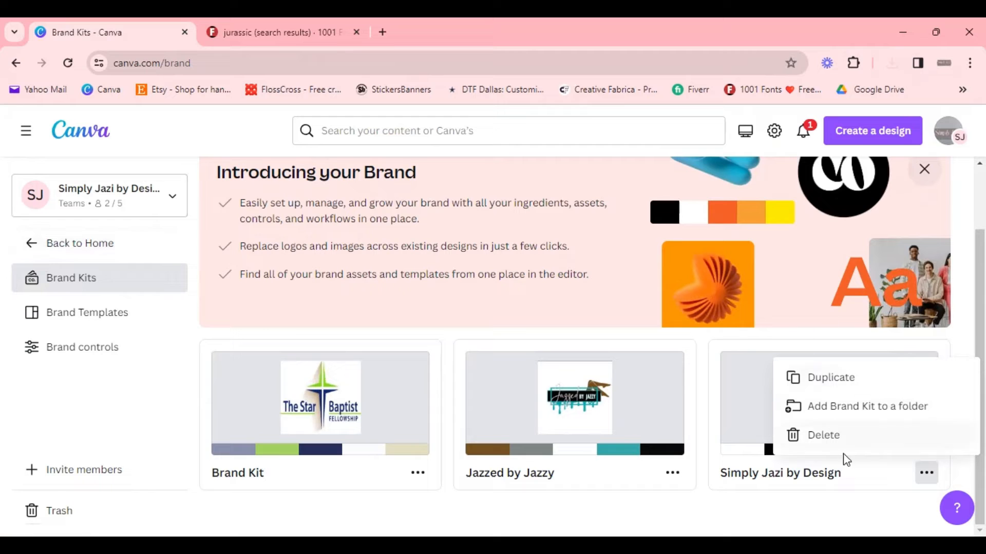
{"action": "left_click", "coordinate": [747, 433]}
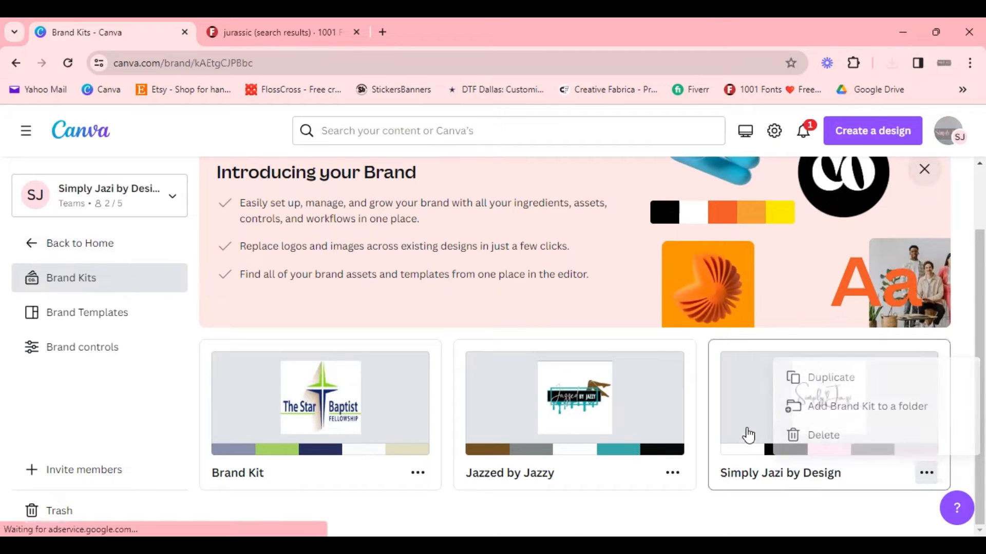
Step: Upload the Tribeca font file from the Downloads tribeca folder to the brand kit's fonts, then close the dialog
{"action": "scroll", "coordinate": [369, 384], "scroll_direction": "down", "scroll_amount": 12}
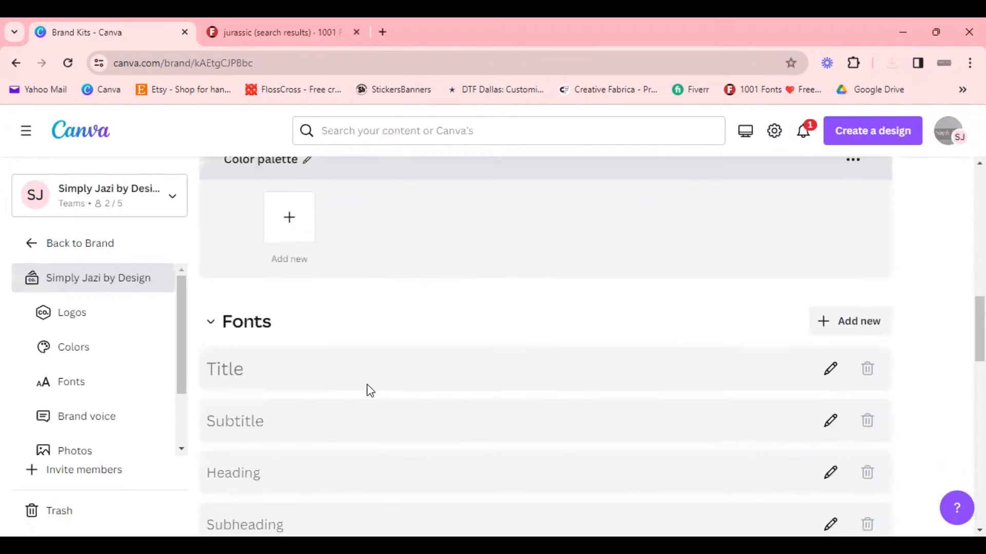
{"action": "left_click", "coordinate": [853, 255]}
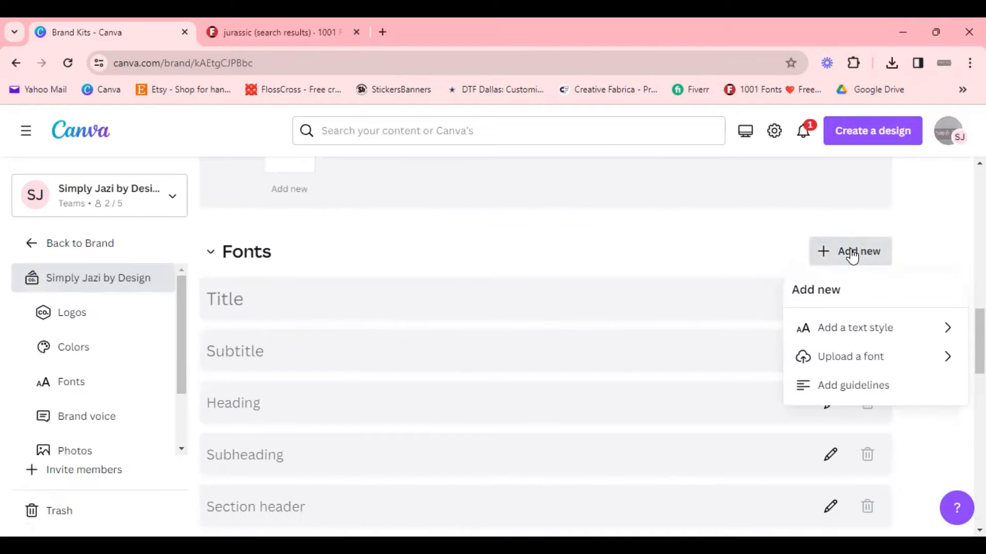
{"action": "left_click", "coordinate": [842, 357]}
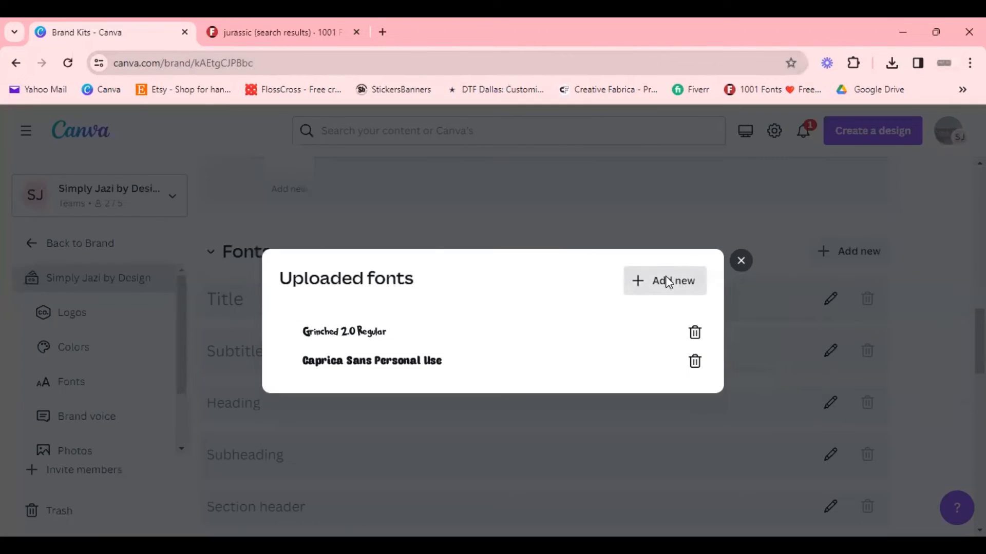
{"action": "left_click", "coordinate": [666, 282]}
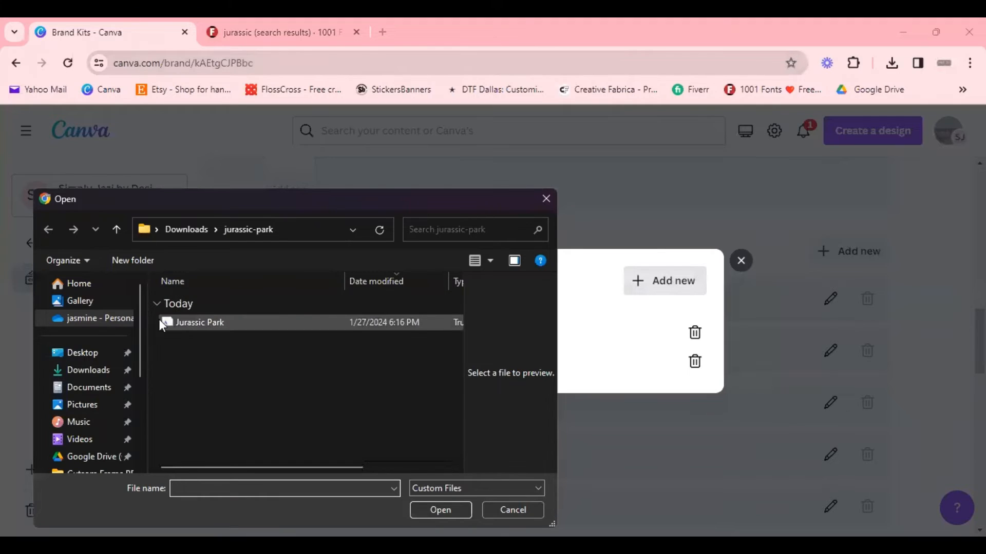
{"action": "left_click", "coordinate": [100, 370]}
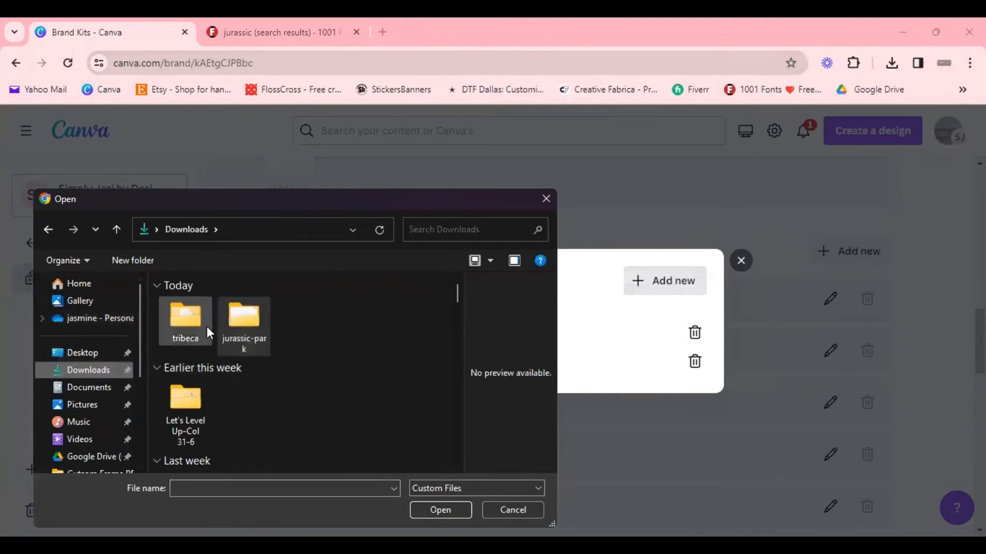
{"action": "double_click", "coordinate": [198, 321]}
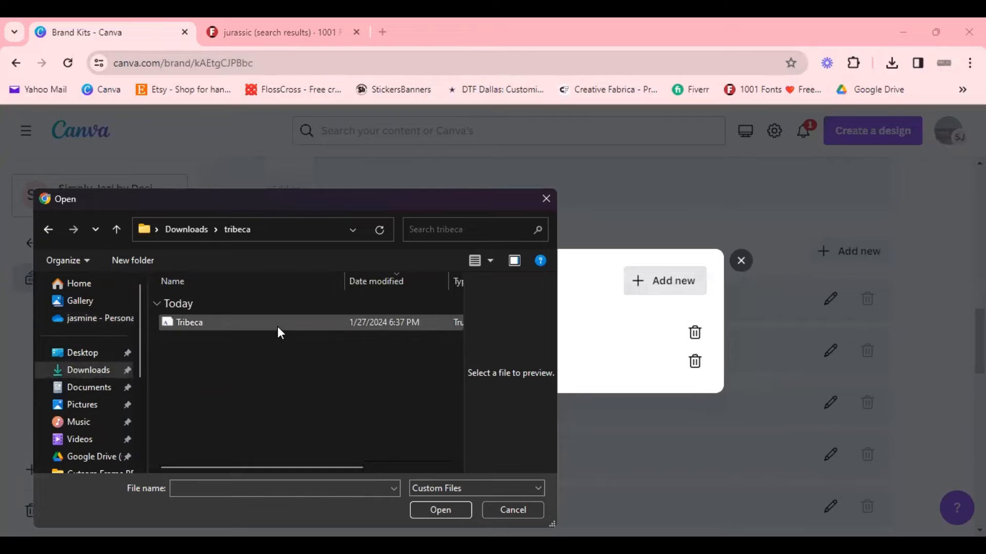
{"action": "left_click", "coordinate": [277, 327]}
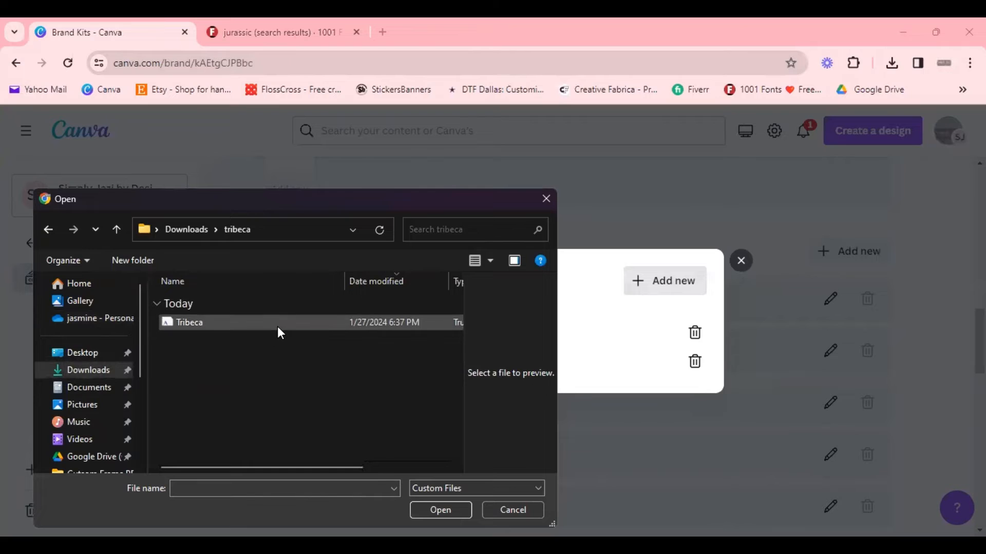
{"action": "left_click", "coordinate": [432, 510]}
{"action": "left_click", "coordinate": [575, 370]}
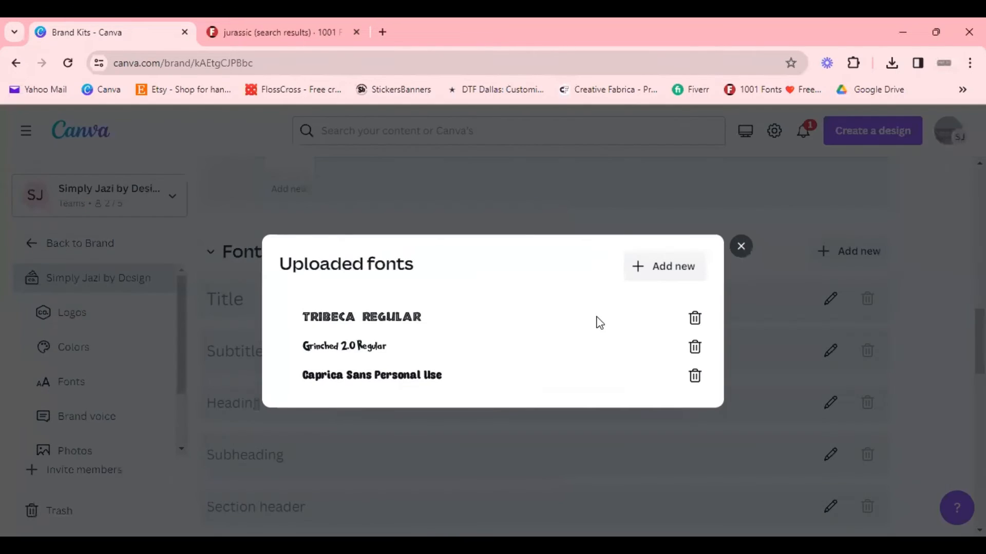
{"action": "left_click", "coordinate": [742, 246]}
Step: Close the 1001 Fonts tab and reopen the Jurassic design from the Canva home page
{"action": "left_click", "coordinate": [356, 32]}
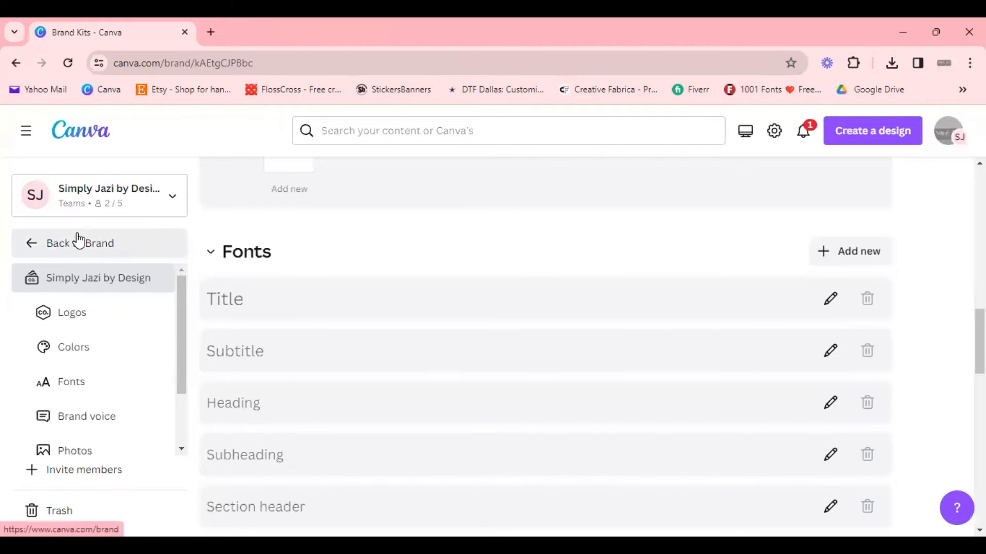
{"action": "left_click", "coordinate": [132, 280]}
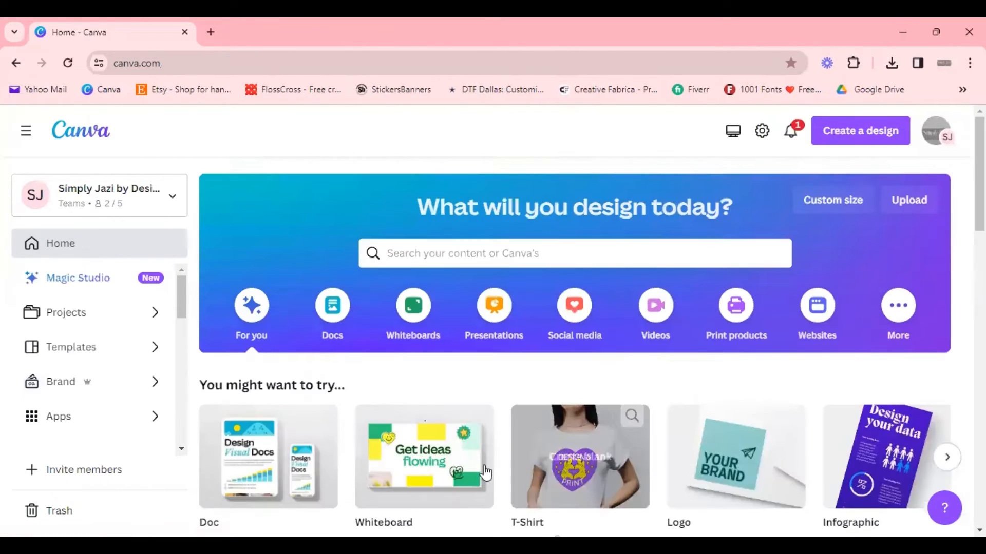
{"action": "scroll", "coordinate": [438, 437], "scroll_direction": "down", "scroll_amount": 5}
{"action": "left_click", "coordinate": [301, 374]}
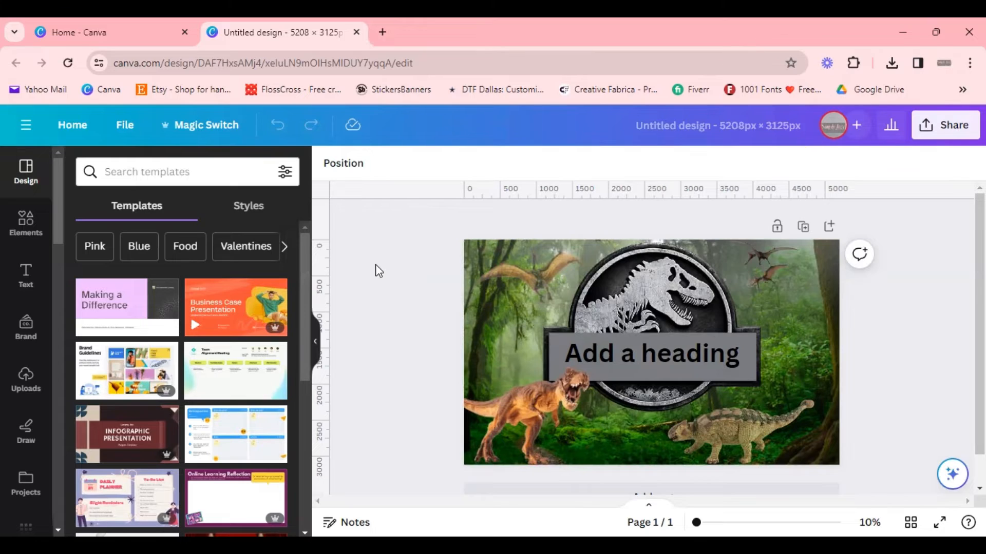
Step: Replace the heading text with the child's first name in possessive form
{"action": "left_click", "coordinate": [631, 363]}
{"action": "left_click", "coordinate": [629, 362]}
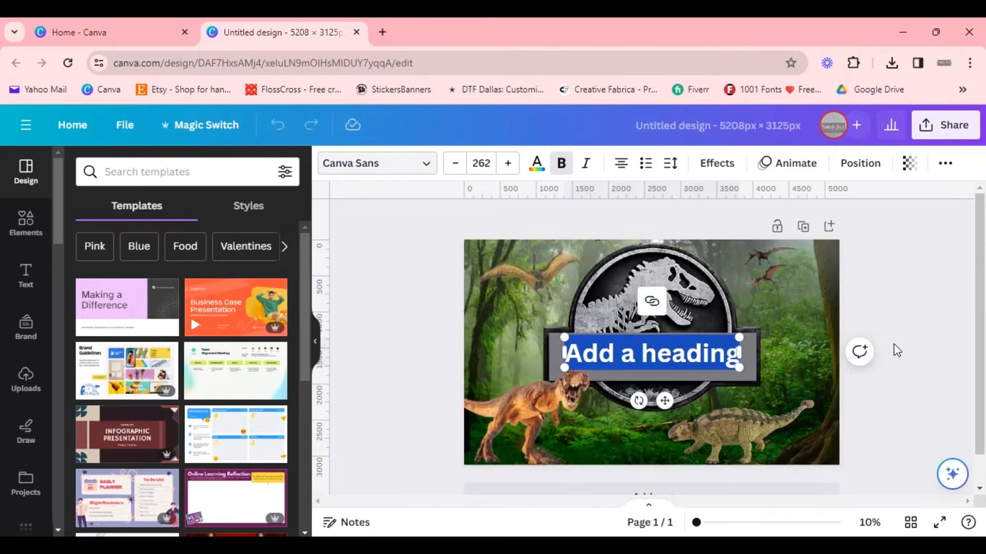
{"action": "type", "text": "Ja"}
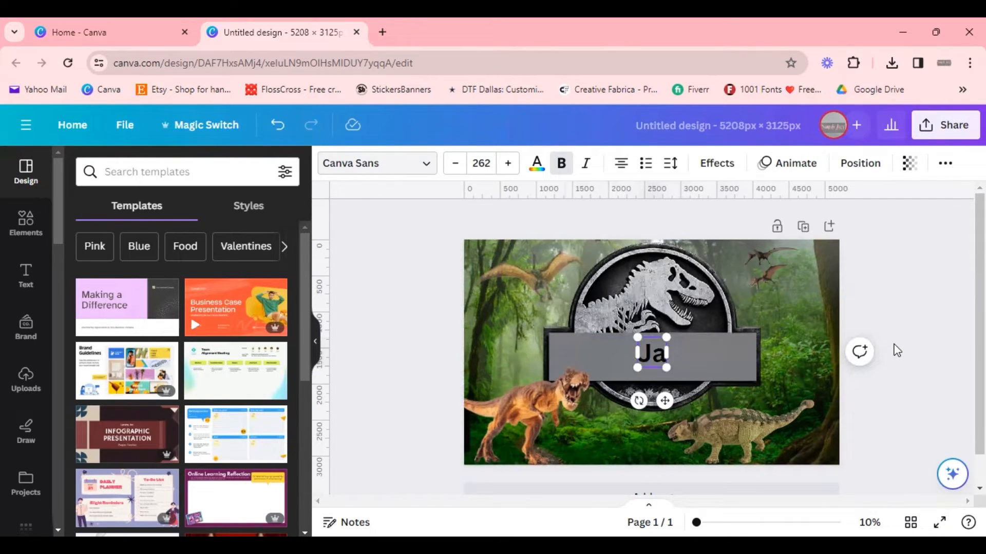
{"action": "type", "text": "xon"}
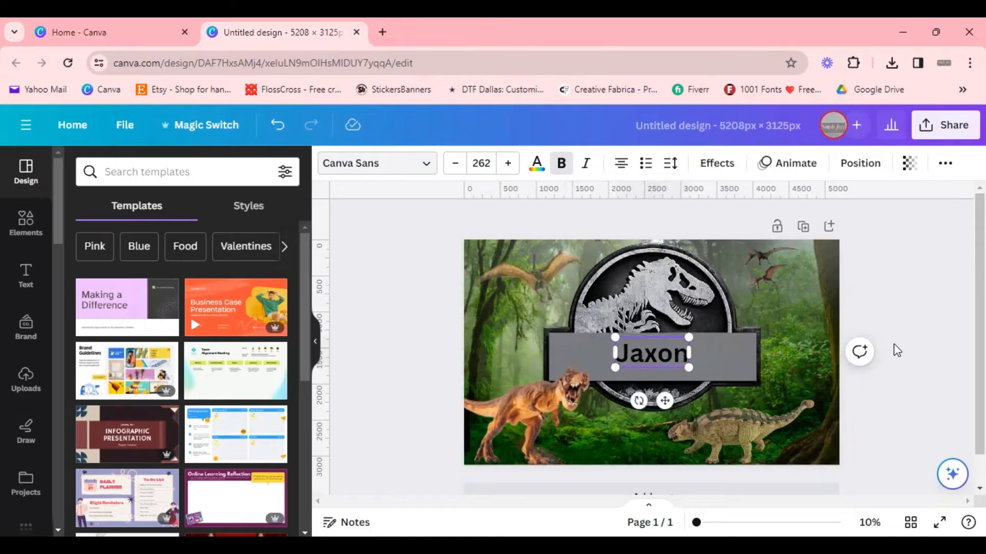
{"action": "type", "text": "'s"}
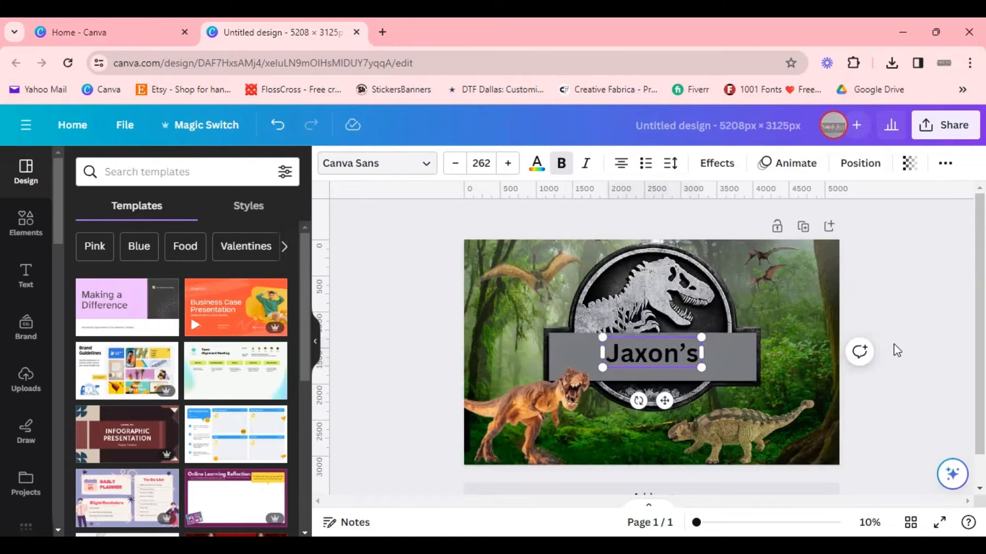
{"action": "type", "text": " w"}
Step: Add the word World after the name in the heading text
{"action": "key", "text": "BackSpace"}
{"action": "type", "text": "World"}
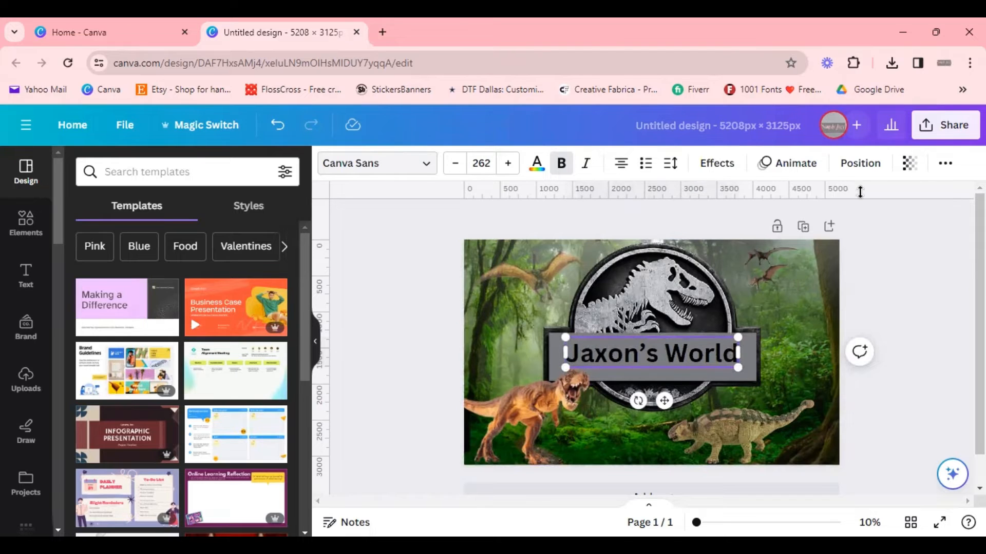
{"action": "left_click_drag", "start_coordinate": [668, 359], "coordinate": [668, 358]}
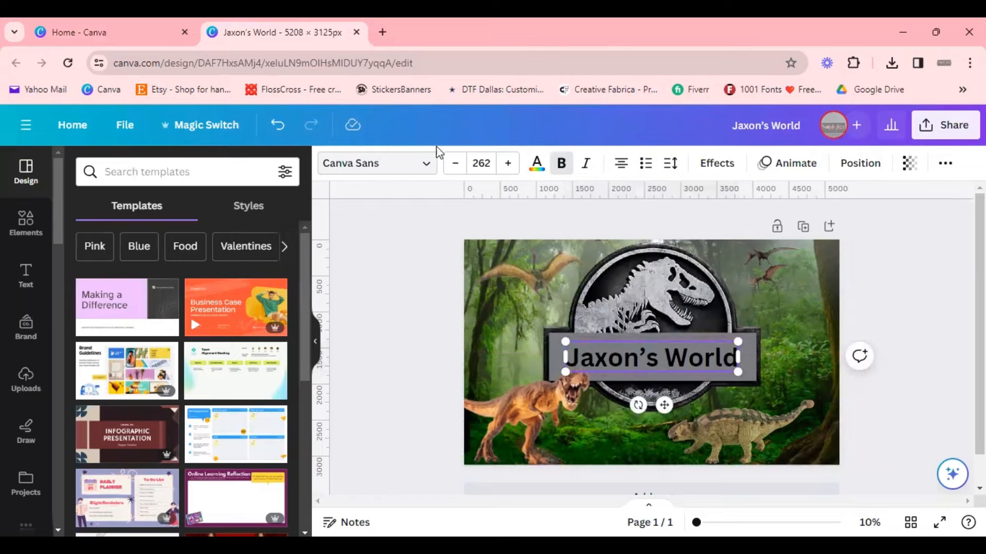
Step: Change the heading font to Tribeca Regular from the uploaded fonts
{"action": "left_click", "coordinate": [429, 162]}
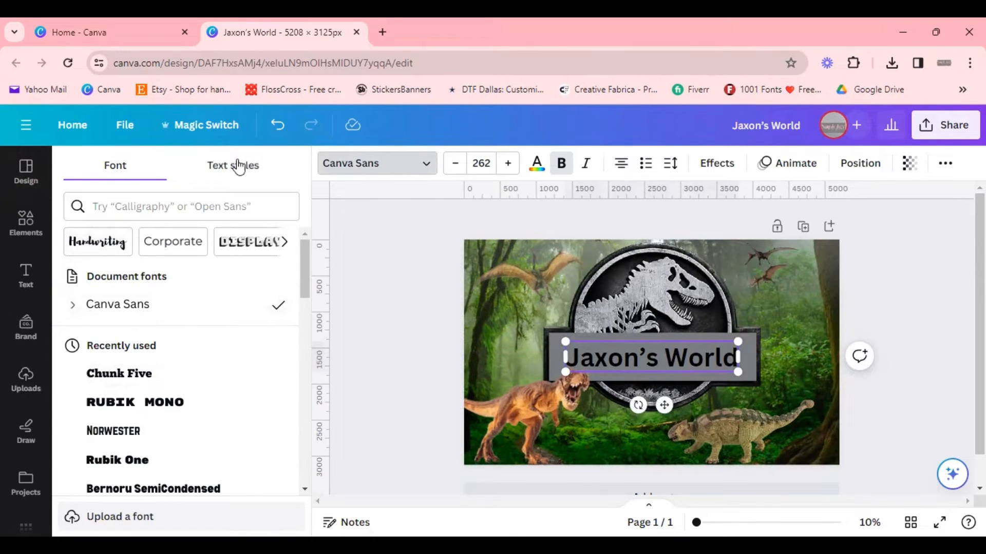
{"action": "scroll", "coordinate": [212, 295], "scroll_direction": "down", "scroll_amount": 2}
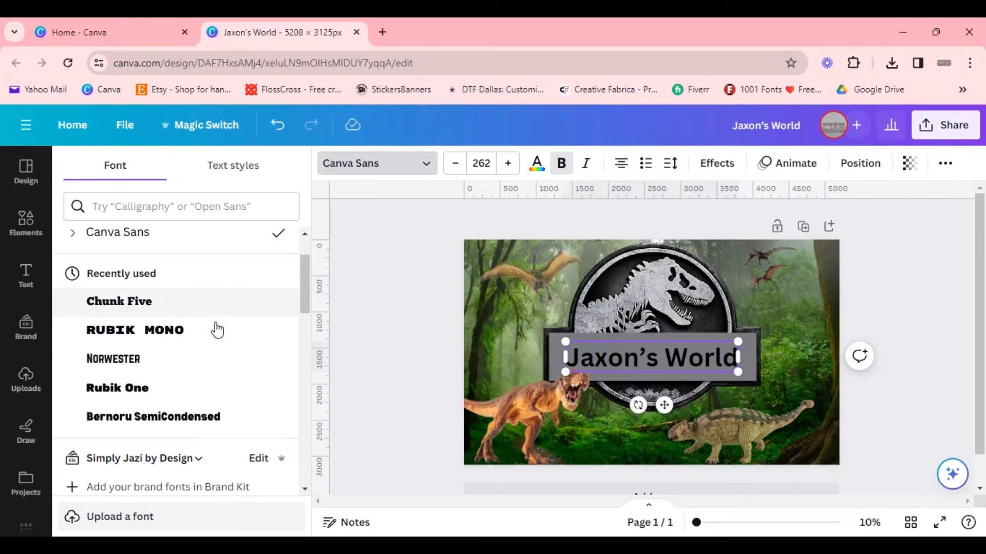
{"action": "scroll", "coordinate": [216, 331], "scroll_direction": "down", "scroll_amount": 4}
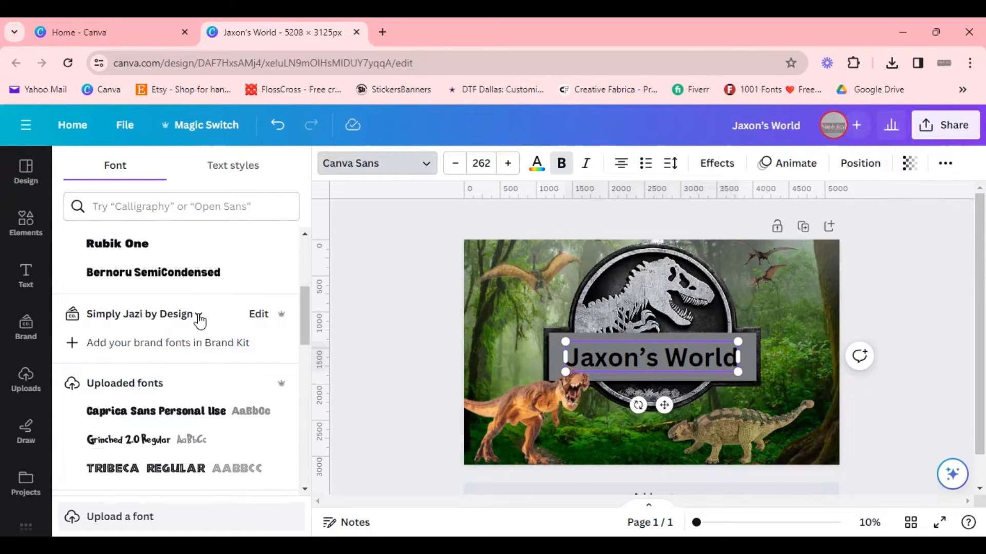
{"action": "left_click", "coordinate": [198, 314]}
{"action": "left_click", "coordinate": [198, 314]}
{"action": "scroll", "coordinate": [156, 417], "scroll_direction": "down", "scroll_amount": 2}
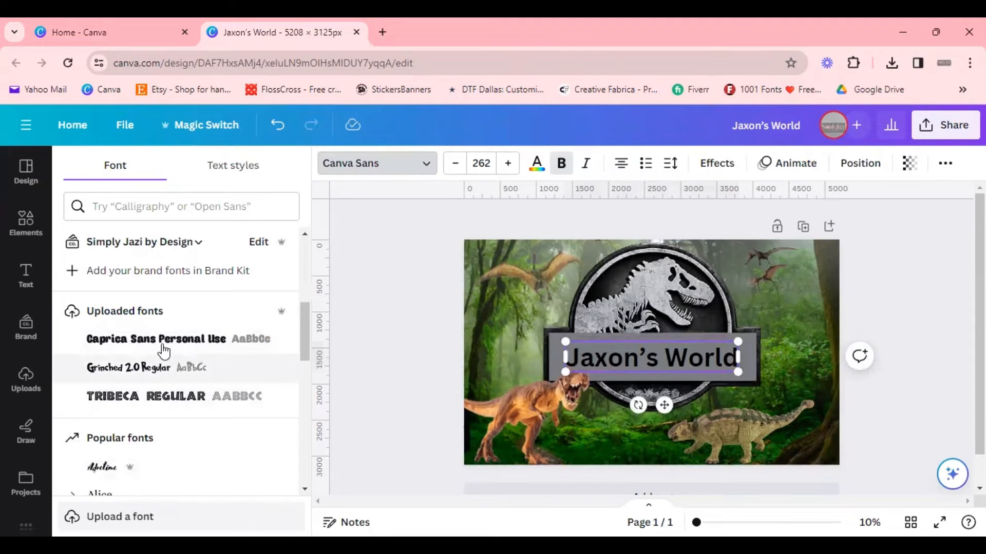
{"action": "left_click", "coordinate": [168, 402]}
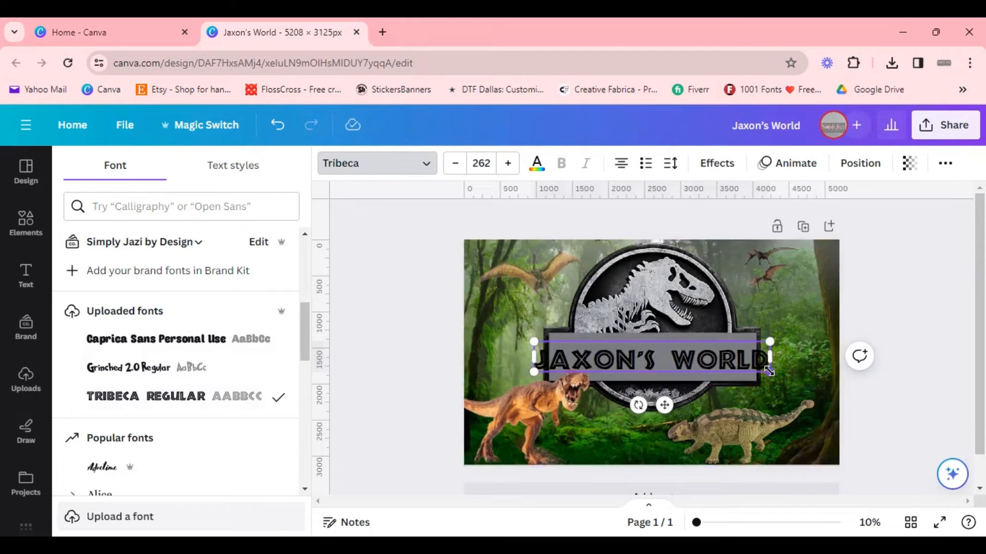
Step: Shrink the heading text box to size 230 and reposition it on the logo's banner
{"action": "left_click_drag", "start_coordinate": [770, 361], "coordinate": [740, 358]}
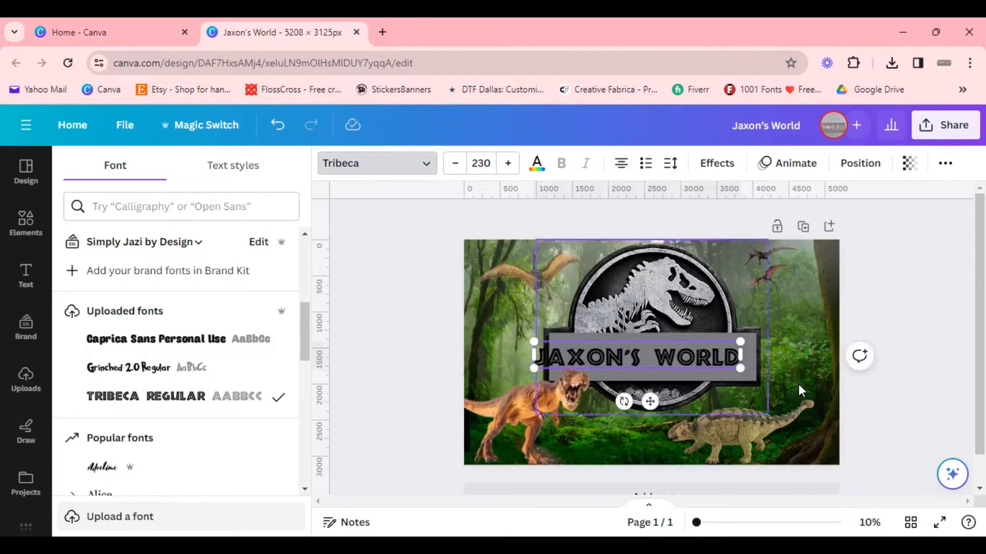
{"action": "left_click", "coordinate": [879, 400]}
{"action": "left_click", "coordinate": [954, 392]}
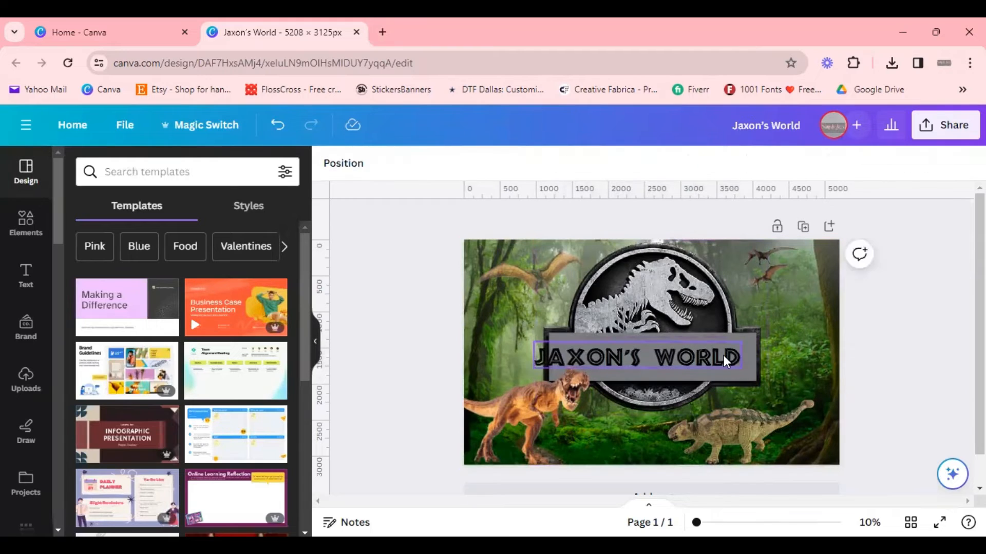
{"action": "left_click", "coordinate": [723, 355]}
{"action": "left_click_drag", "start_coordinate": [720, 353], "coordinate": [734, 343]}
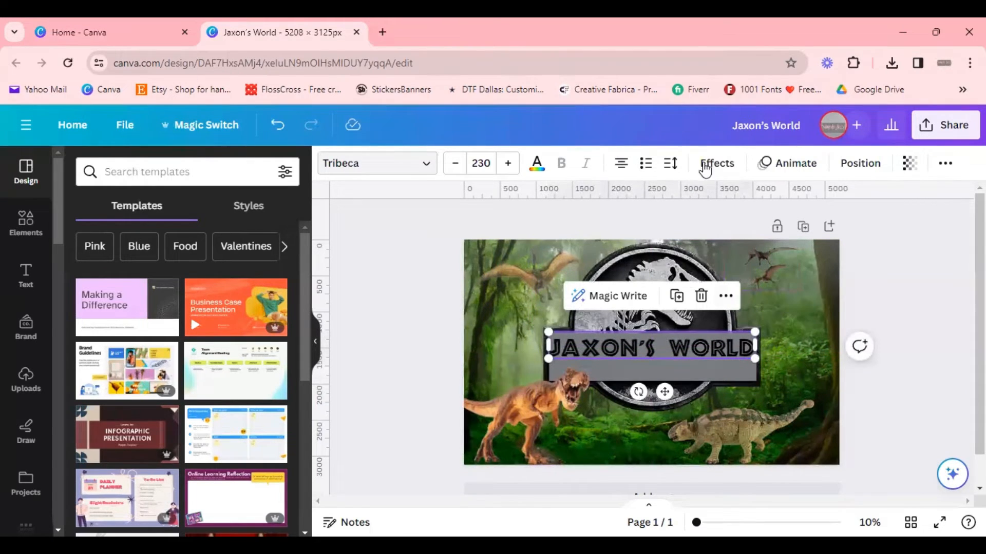
Step: Tighten the heading's letter spacing to -81 and enlarge the text to size 270
{"action": "left_click", "coordinate": [670, 164]}
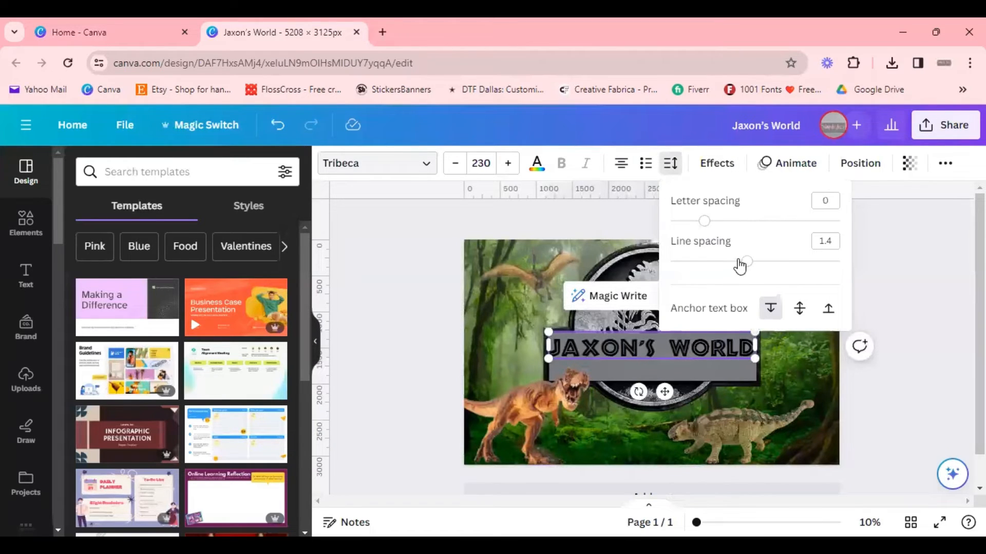
{"action": "left_click_drag", "start_coordinate": [704, 222], "coordinate": [691, 226]}
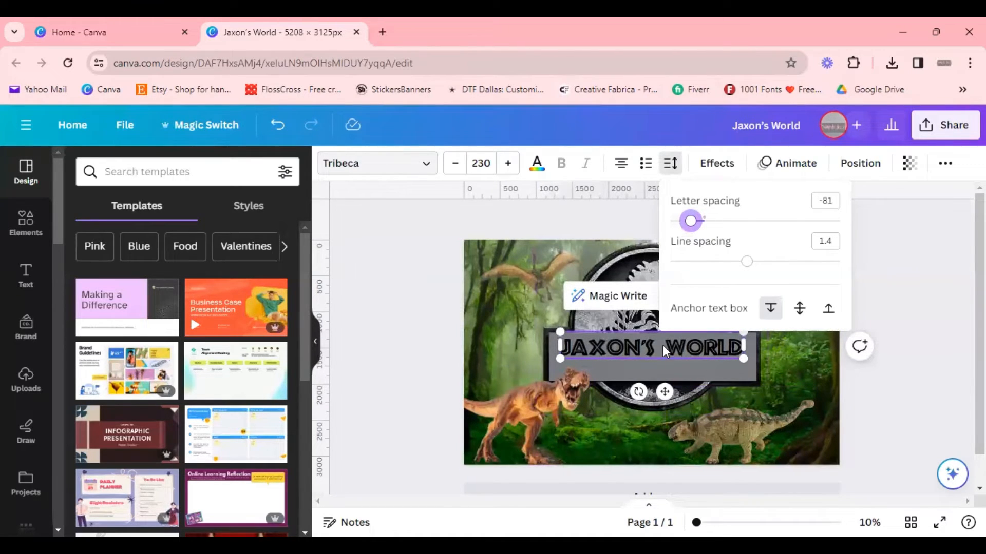
{"action": "mouse_move", "coordinate": [743, 359]}
{"action": "left_mouse_down"}
{"action": "mouse_move", "coordinate": [773, 382]}
{"action": "mouse_move", "coordinate": [732, 345]}
{"action": "left_mouse_up"}
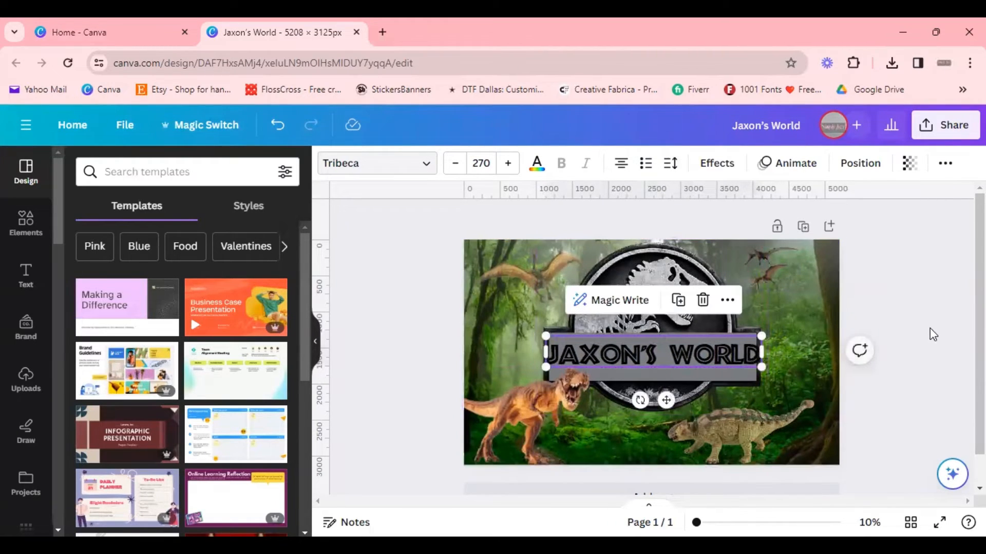
Step: Enlarge the T-rex logo and reposition it together with the heading over the jungle background
{"action": "left_click", "coordinate": [661, 318]}
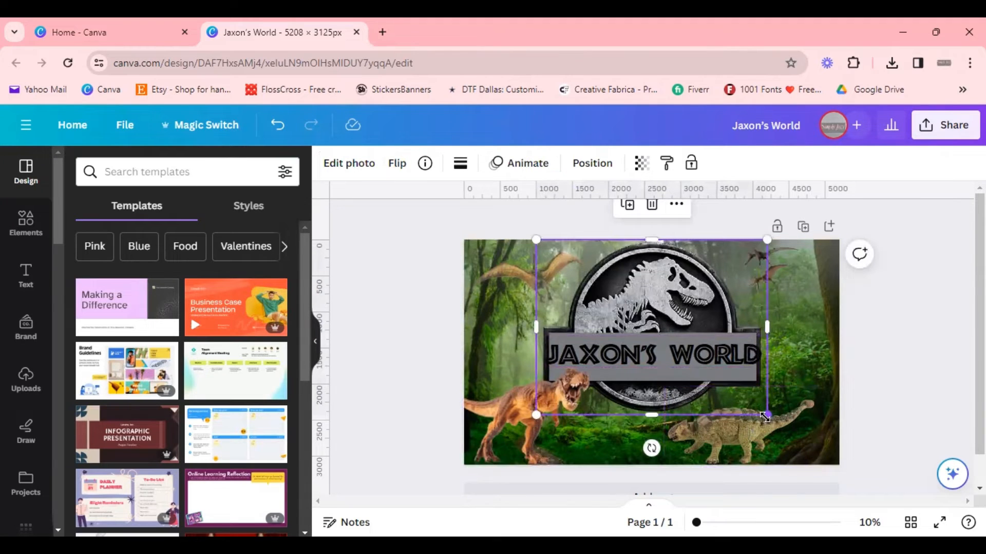
{"action": "left_click_drag", "start_coordinate": [765, 417], "coordinate": [821, 456]}
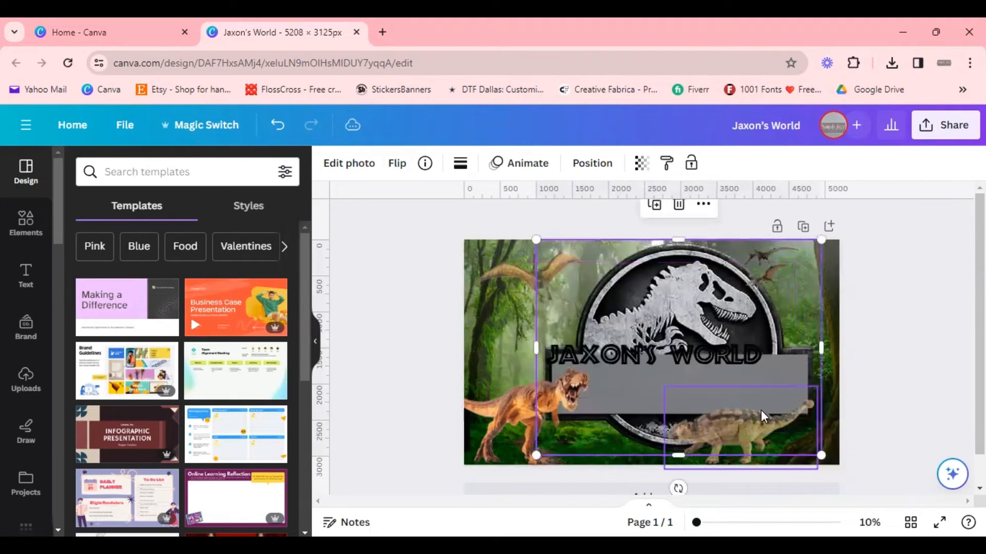
{"action": "left_click_drag", "start_coordinate": [711, 381], "coordinate": [673, 356]}
{"action": "left_click", "coordinate": [677, 356]}
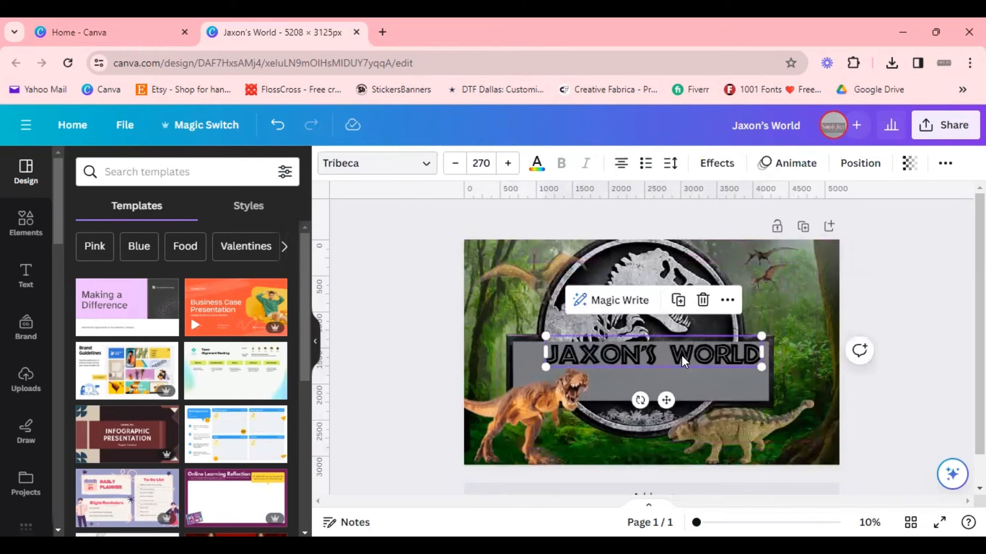
{"action": "left_click", "coordinate": [683, 392]}
{"action": "left_click", "coordinate": [677, 320]}
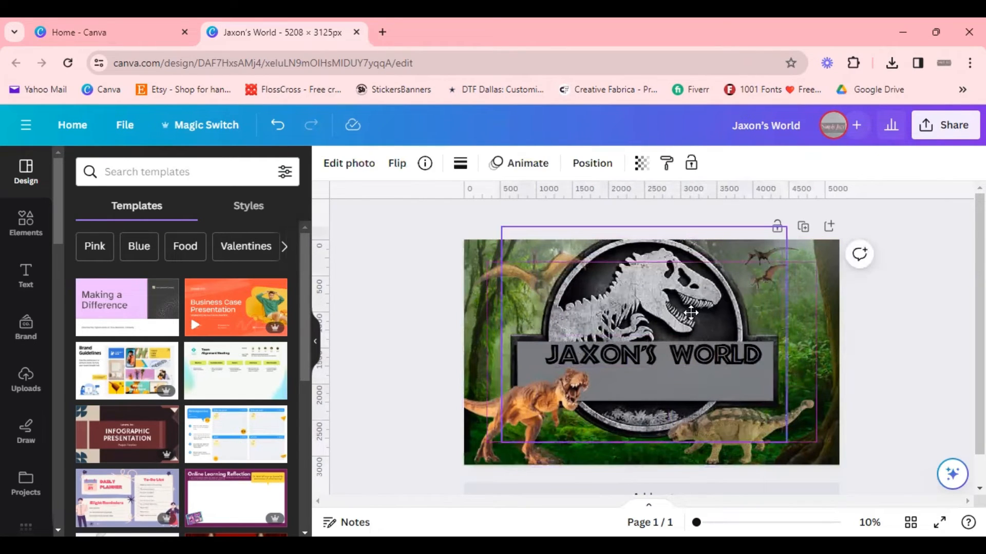
{"action": "left_click_drag", "start_coordinate": [691, 313], "coordinate": [679, 322]}
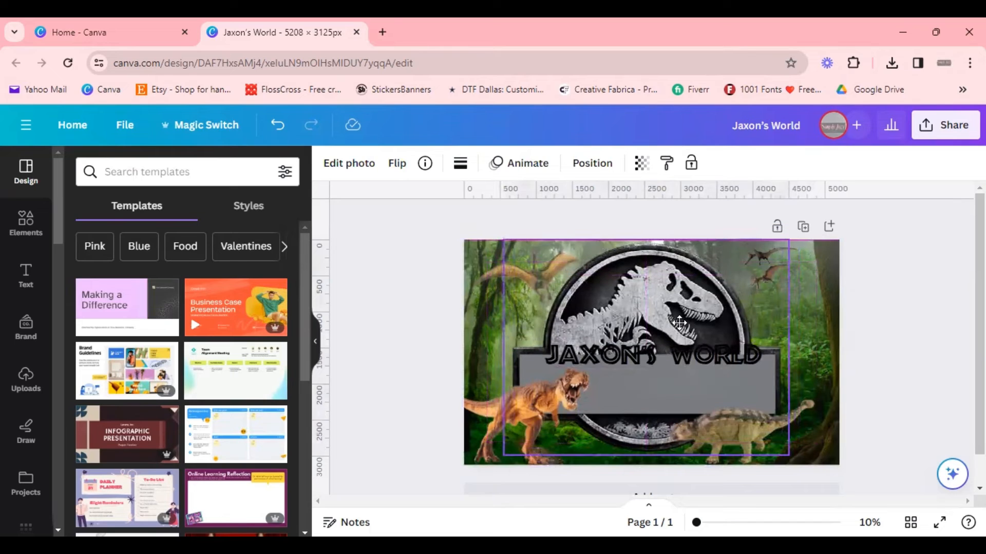
{"action": "left_click_drag", "start_coordinate": [694, 359], "coordinate": [694, 384]}
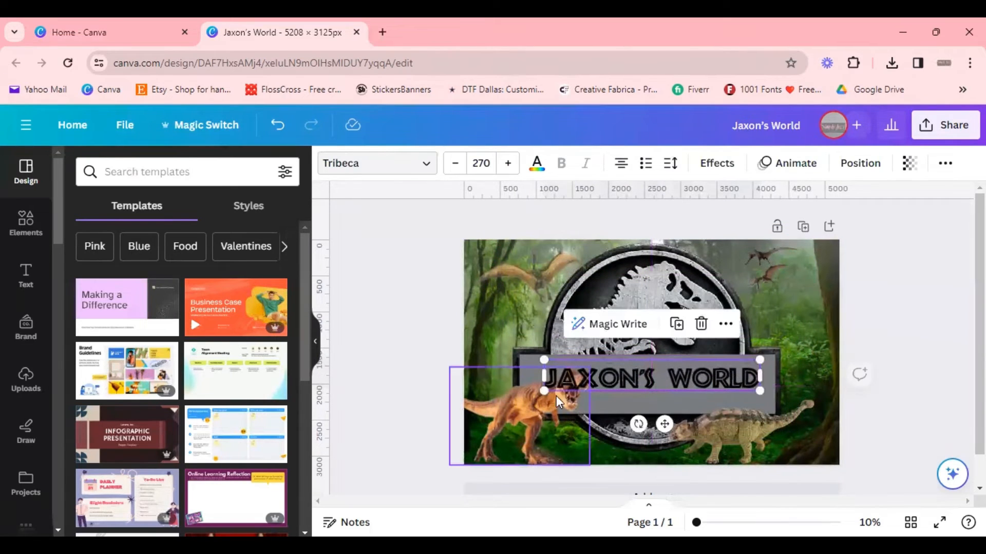
Step: Move the T-rex dinosaur photo to the upper right of the design
{"action": "left_click", "coordinate": [510, 416]}
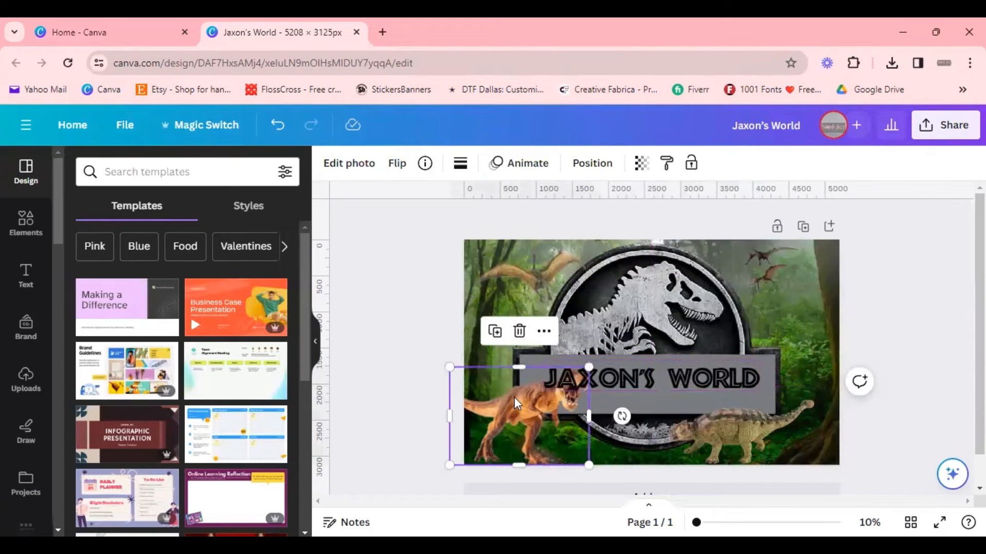
{"action": "left_click_drag", "start_coordinate": [513, 397], "coordinate": [770, 291]}
{"action": "left_click", "coordinate": [619, 376]}
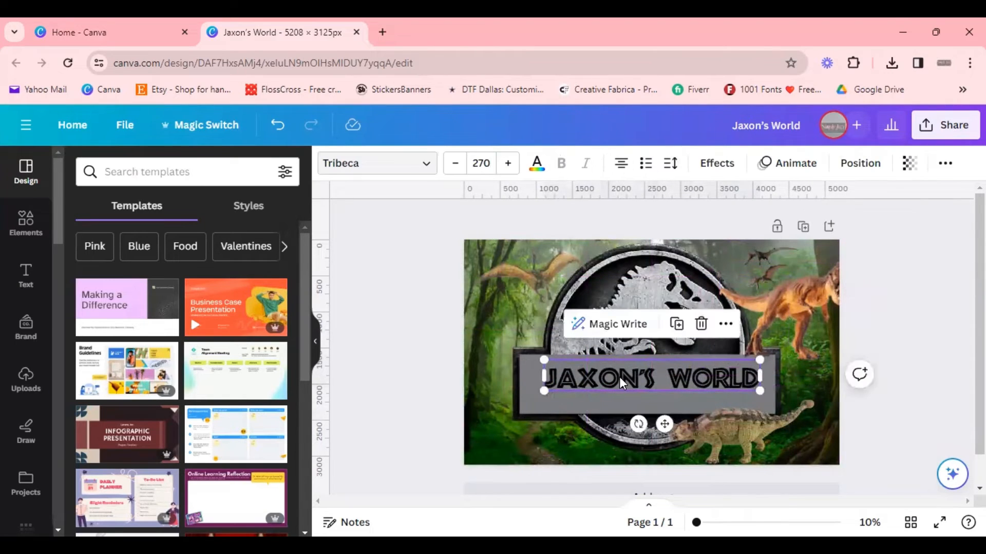
Step: Enlarge the heading to size 314 and center it within the logo's banner
{"action": "left_click_drag", "start_coordinate": [544, 390], "coordinate": [521, 417]}
{"action": "mouse_move", "coordinate": [658, 383]}
{"action": "left_mouse_down"}
{"action": "mouse_move", "coordinate": [691, 386]}
{"action": "mouse_move", "coordinate": [644, 377]}
{"action": "left_mouse_up"}
{"action": "left_click", "coordinate": [721, 403]}
{"action": "left_click", "coordinate": [640, 376]}
{"action": "left_click_drag", "start_coordinate": [766, 395], "coordinate": [773, 395]}
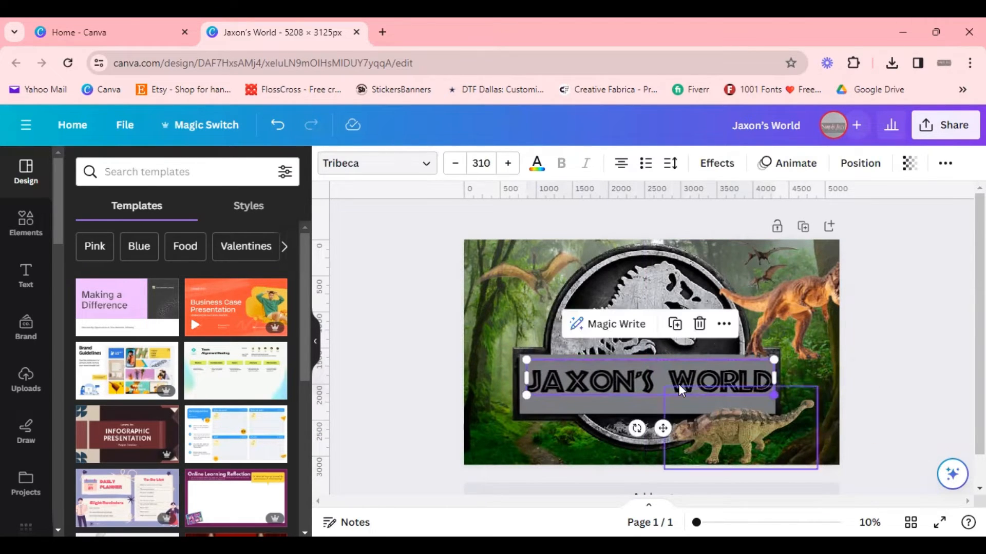
{"action": "left_click_drag", "start_coordinate": [526, 395], "coordinate": [521, 393]}
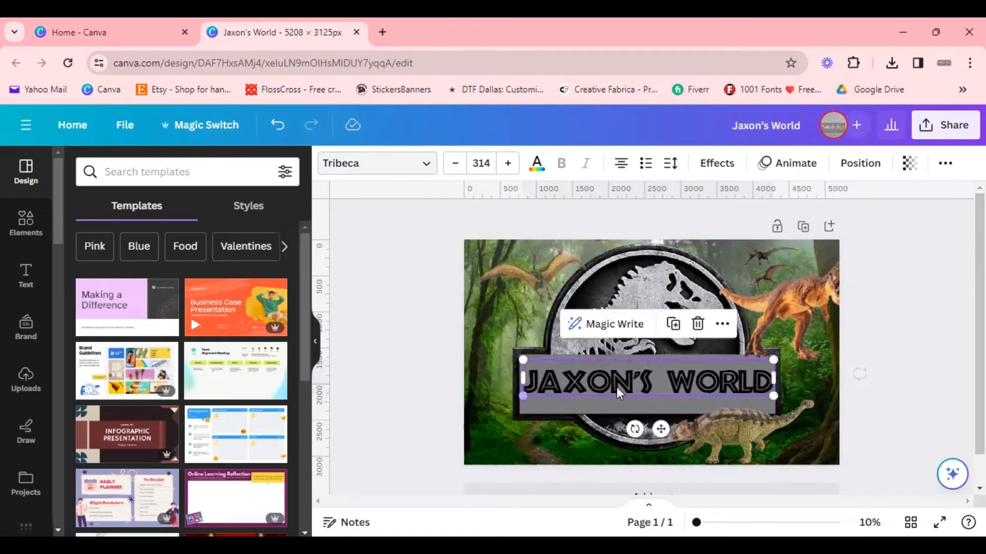
{"action": "left_click", "coordinate": [544, 429]}
{"action": "left_click_drag", "start_coordinate": [634, 375], "coordinate": [635, 381]}
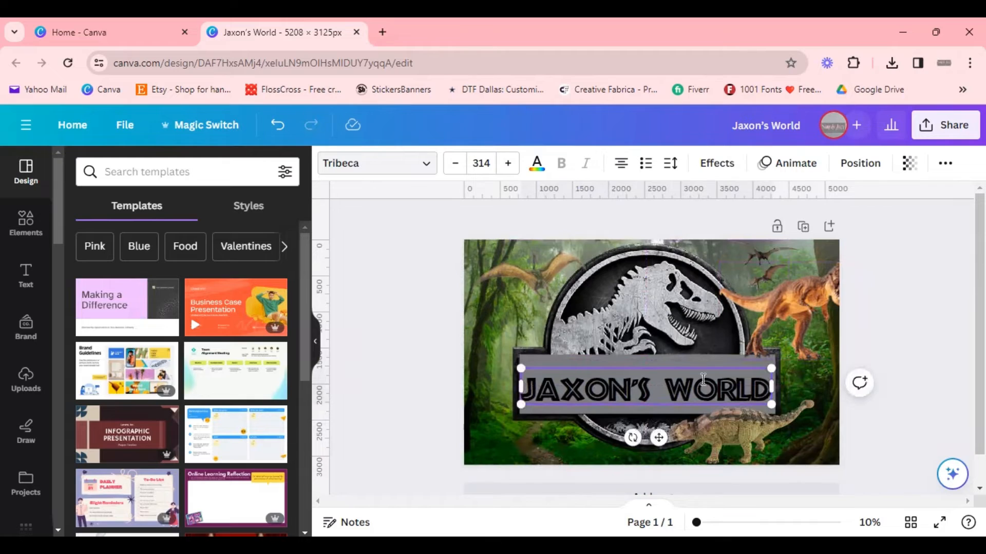
{"action": "left_click", "coordinate": [942, 366]}
{"action": "left_click_drag", "start_coordinate": [716, 392], "coordinate": [716, 391]}
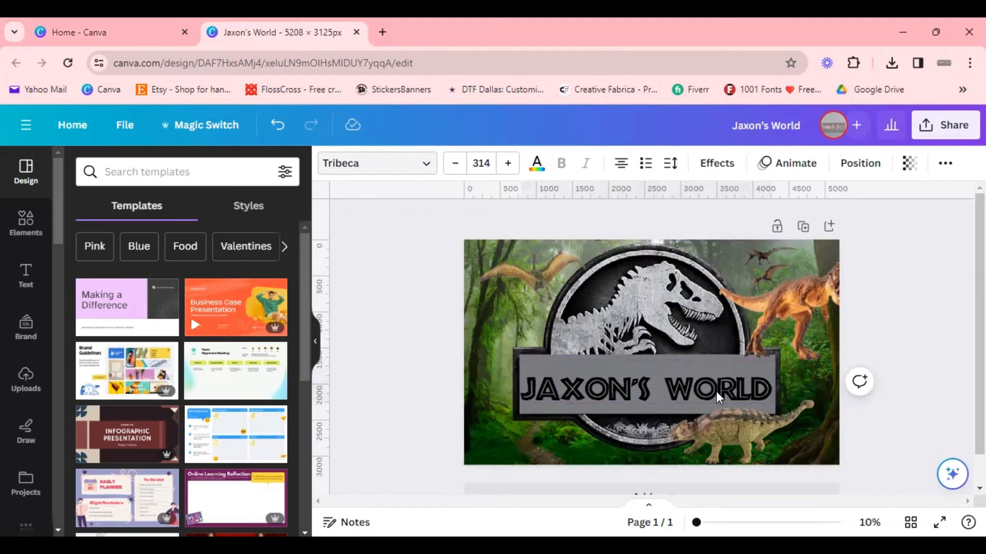
Step: Move the T-rex dinosaur photo back to the lower left corner and enlarge it
{"action": "left_click", "coordinate": [906, 394]}
{"action": "left_click_drag", "start_coordinate": [809, 298], "coordinate": [555, 409]}
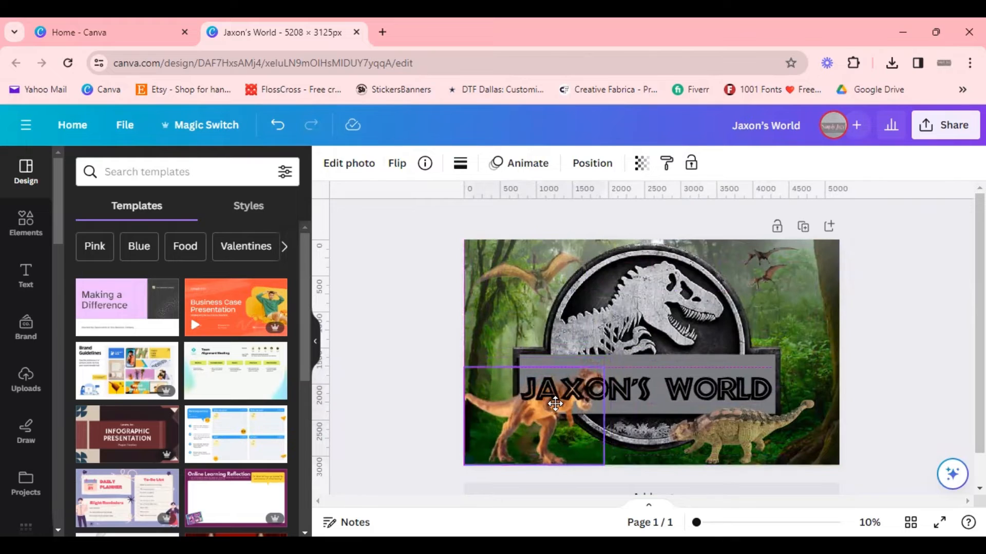
{"action": "left_click", "coordinate": [915, 344]}
{"action": "left_click", "coordinate": [514, 441]}
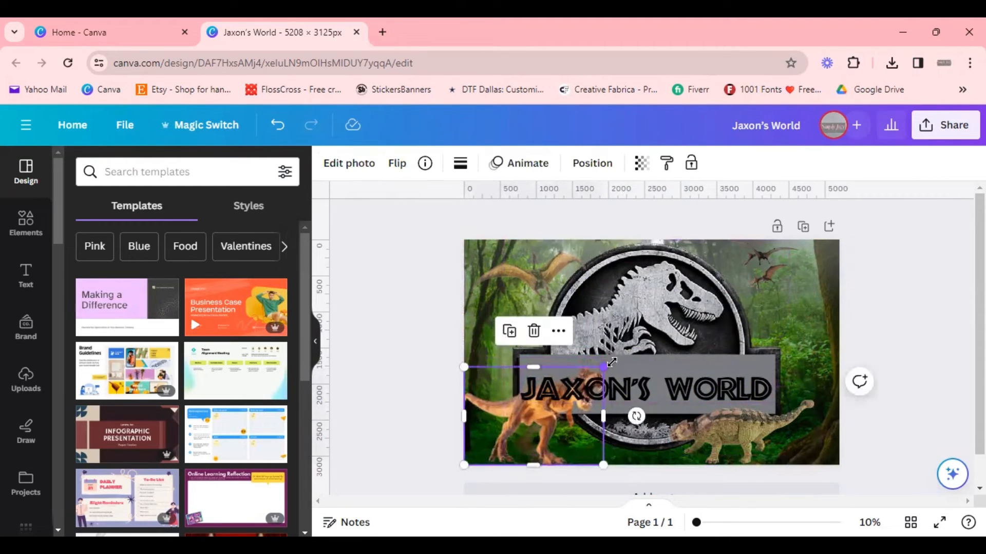
{"action": "left_click_drag", "start_coordinate": [603, 367], "coordinate": [635, 349]}
{"action": "left_click", "coordinate": [853, 299]}
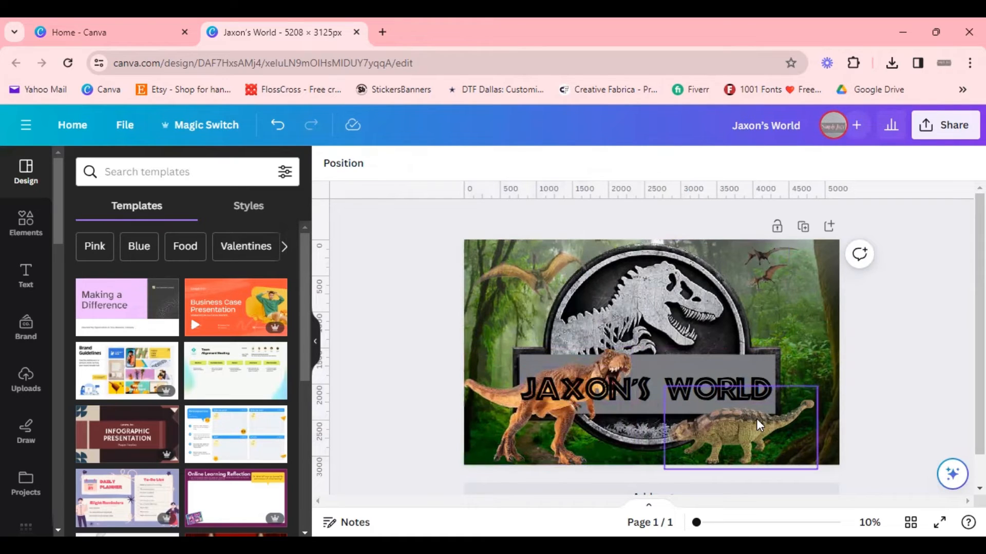
Step: Set the heading text color to green
{"action": "left_click", "coordinate": [687, 384]}
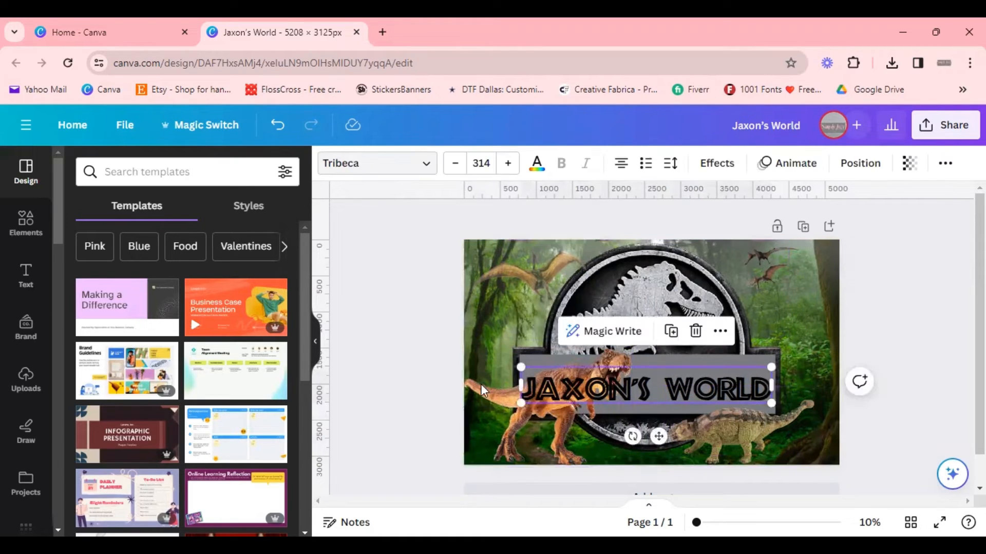
{"action": "left_click", "coordinate": [540, 165]}
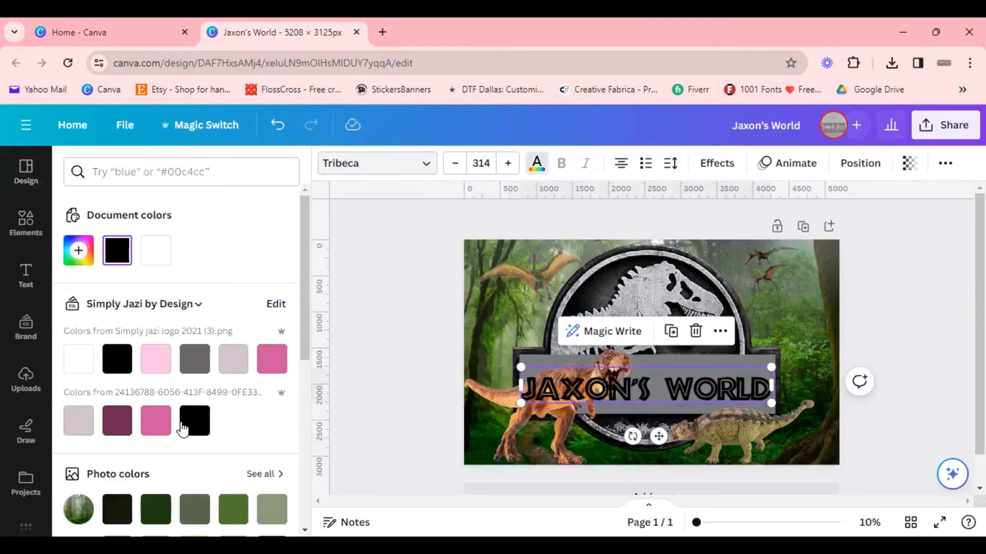
{"action": "left_click", "coordinate": [155, 361]}
{"action": "left_click", "coordinate": [157, 422]}
{"action": "left_click", "coordinate": [187, 430]}
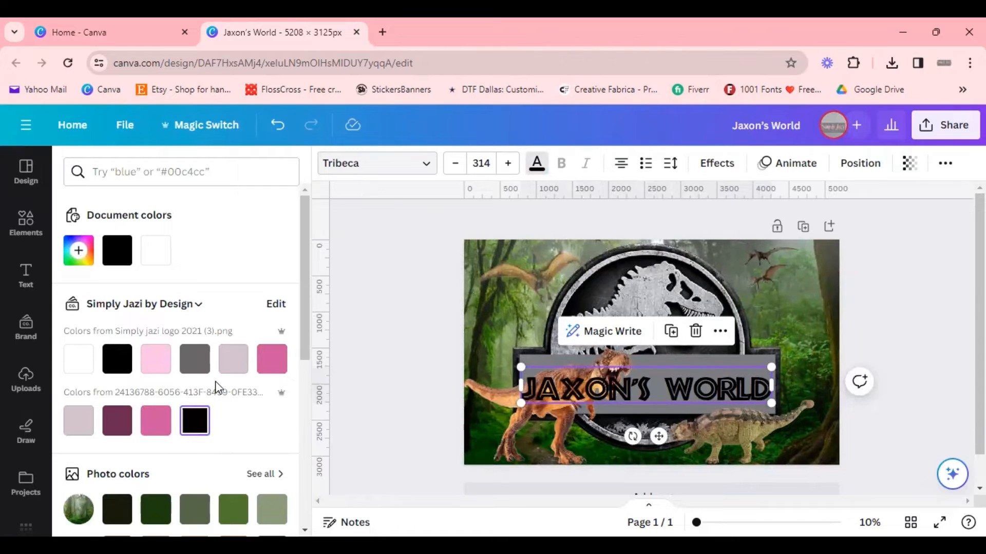
{"action": "scroll", "coordinate": [217, 386], "scroll_direction": "down", "scroll_amount": 6}
{"action": "left_click", "coordinate": [259, 426]}
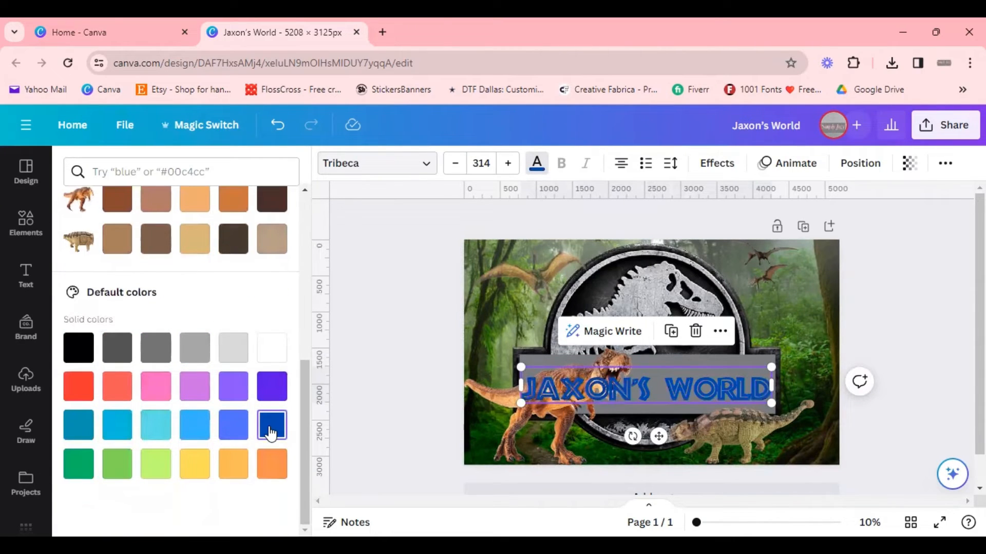
{"action": "left_click", "coordinate": [88, 467]}
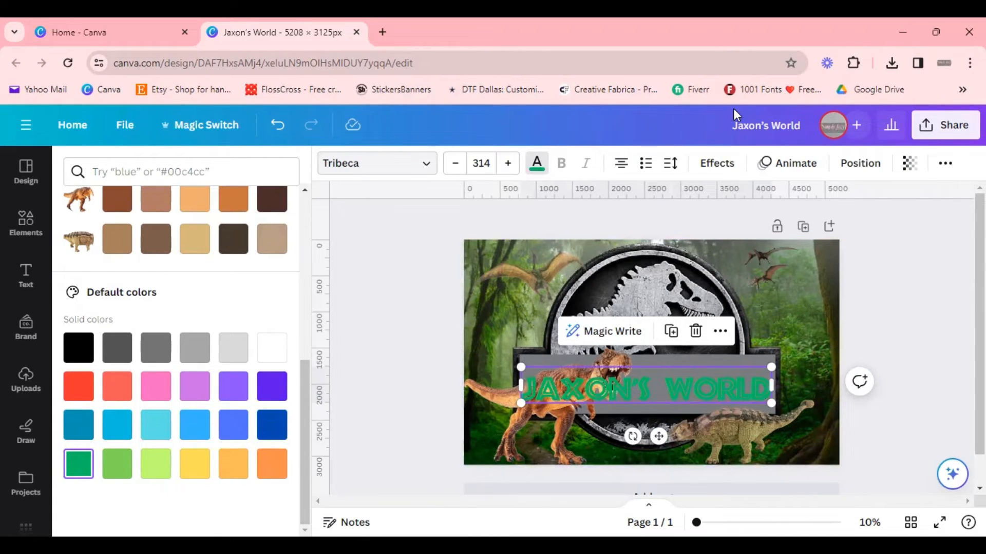
Step: Apply an Outline effect to the heading with a black outline color
{"action": "left_click", "coordinate": [717, 164]}
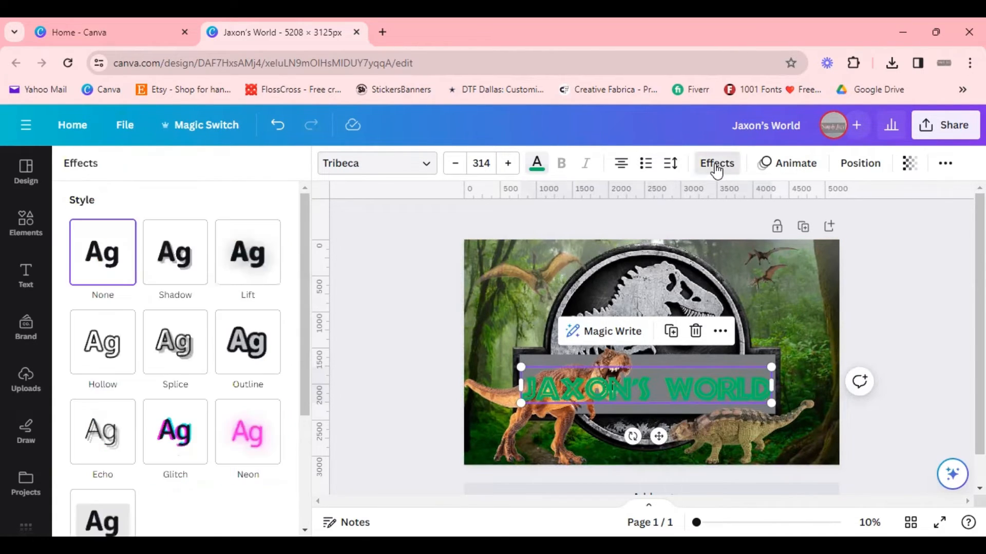
{"action": "left_click", "coordinate": [232, 364]}
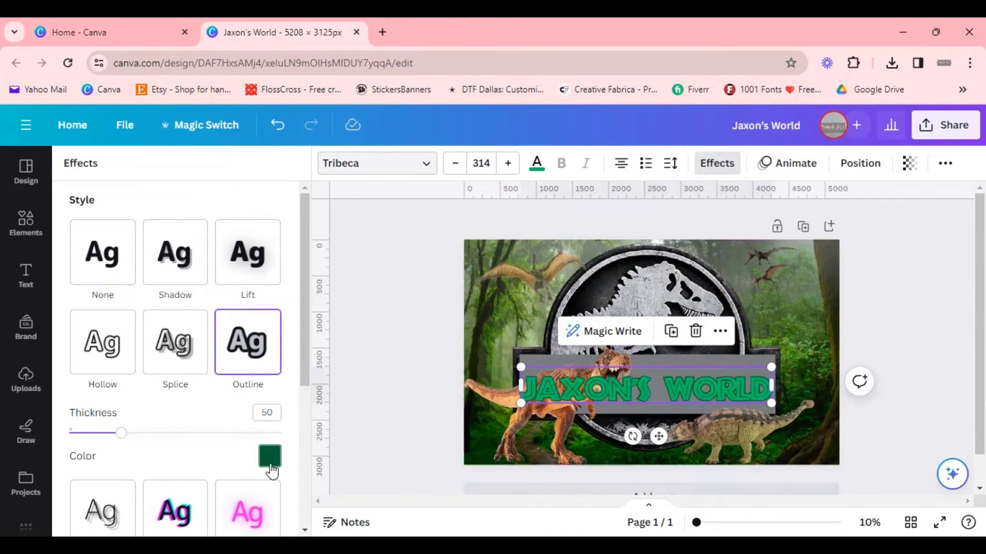
{"action": "left_click", "coordinate": [270, 460]}
{"action": "left_click", "coordinate": [118, 396]}
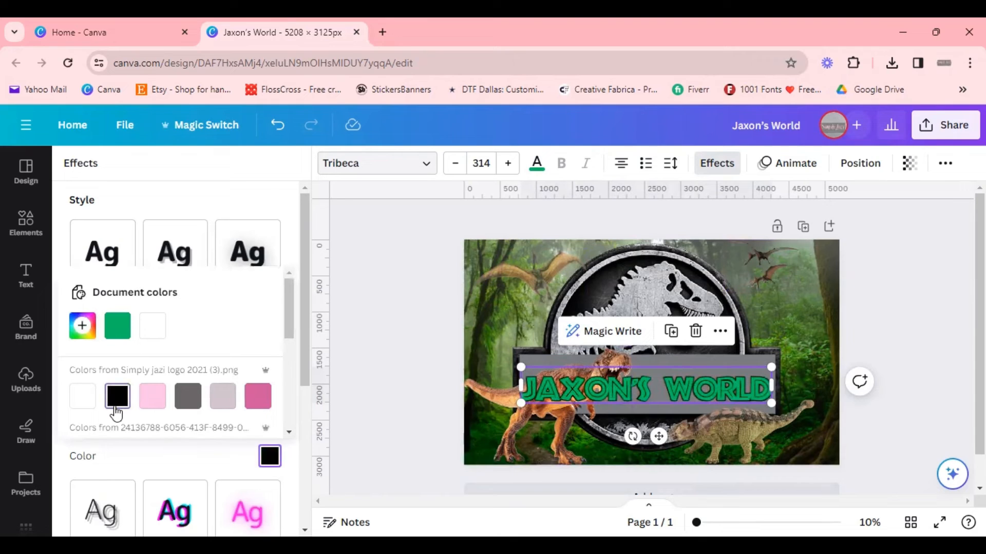
Step: Increase the heading's outline thickness to 142
{"action": "key", "text": "Escape"}
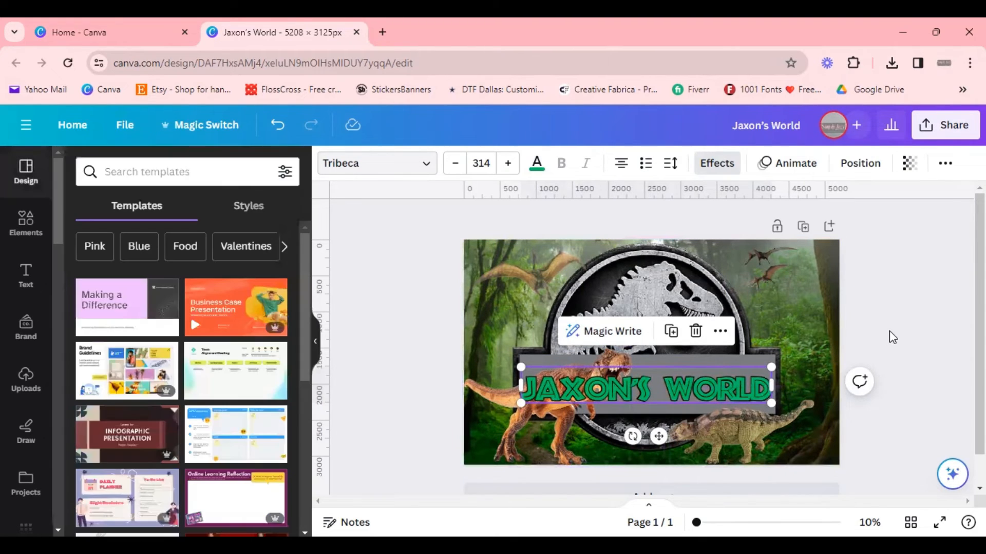
{"action": "left_click", "coordinate": [889, 331]}
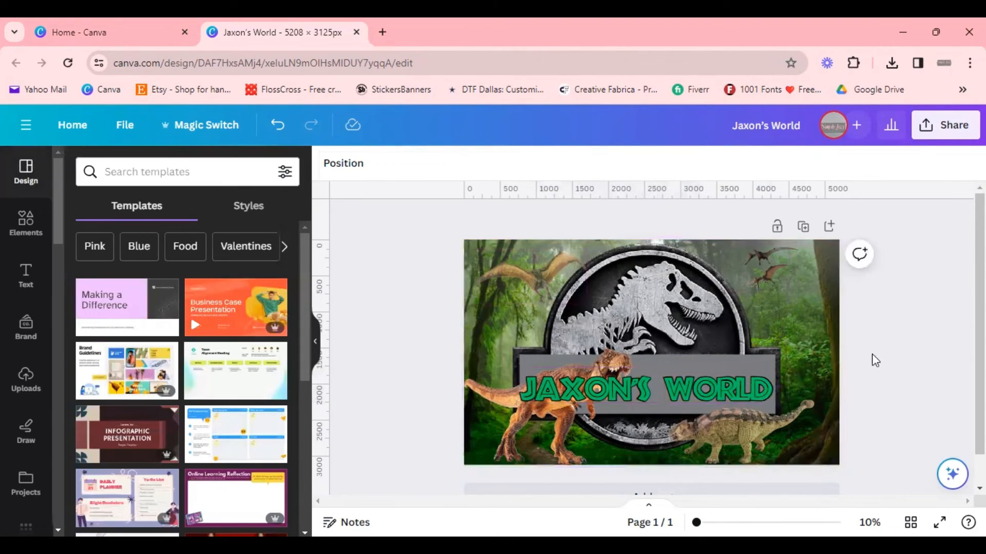
{"action": "left_click", "coordinate": [665, 391]}
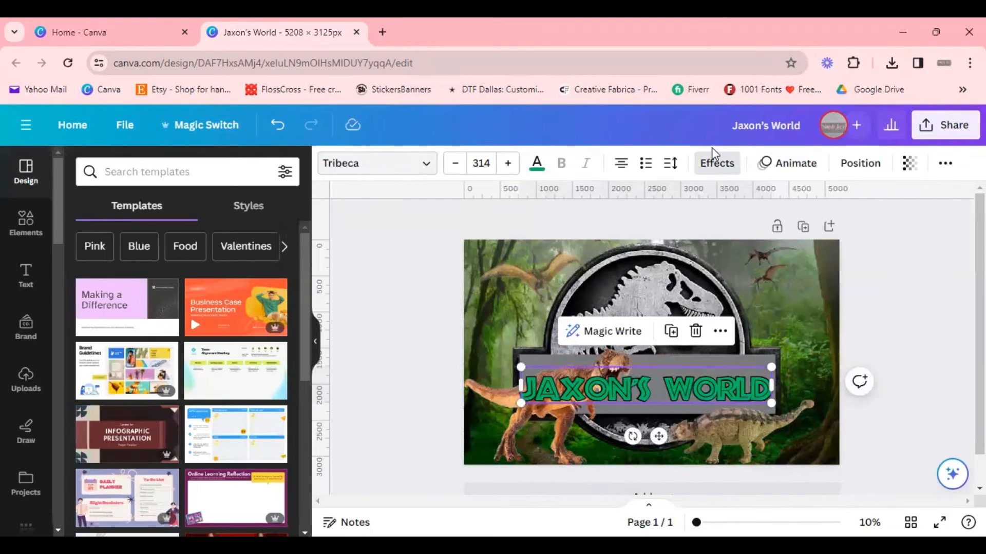
{"action": "left_click", "coordinate": [718, 166]}
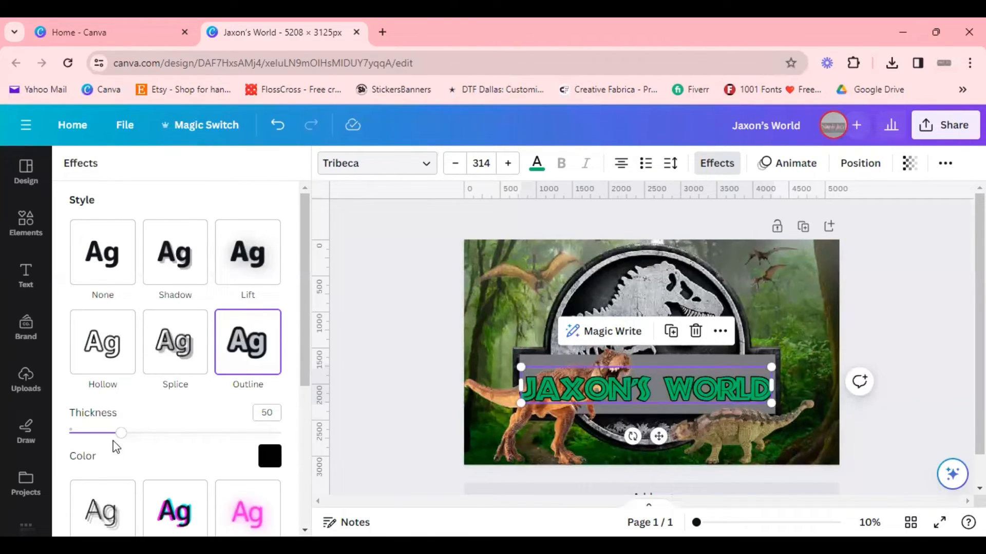
{"action": "left_click_drag", "start_coordinate": [126, 440], "coordinate": [222, 459]}
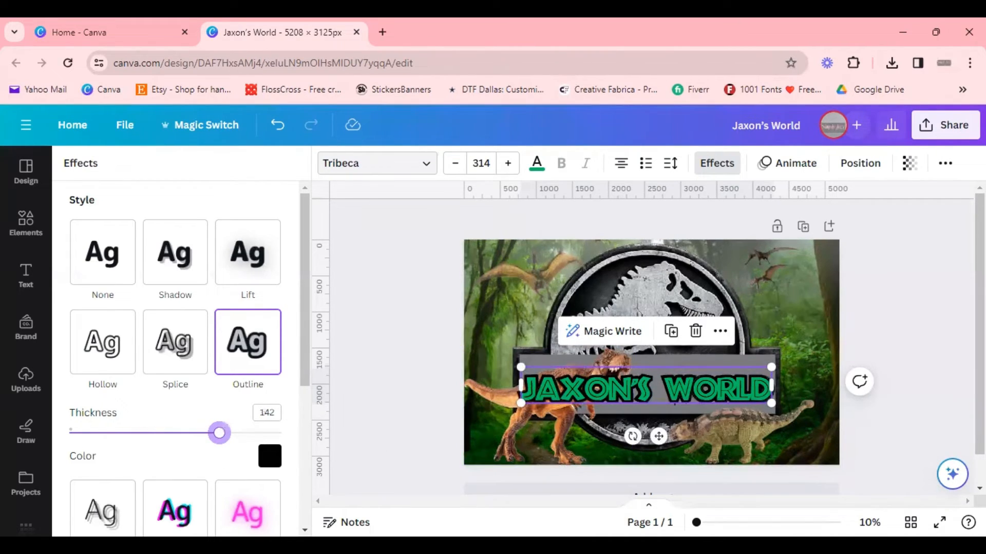
{"action": "left_click", "coordinate": [915, 424]}
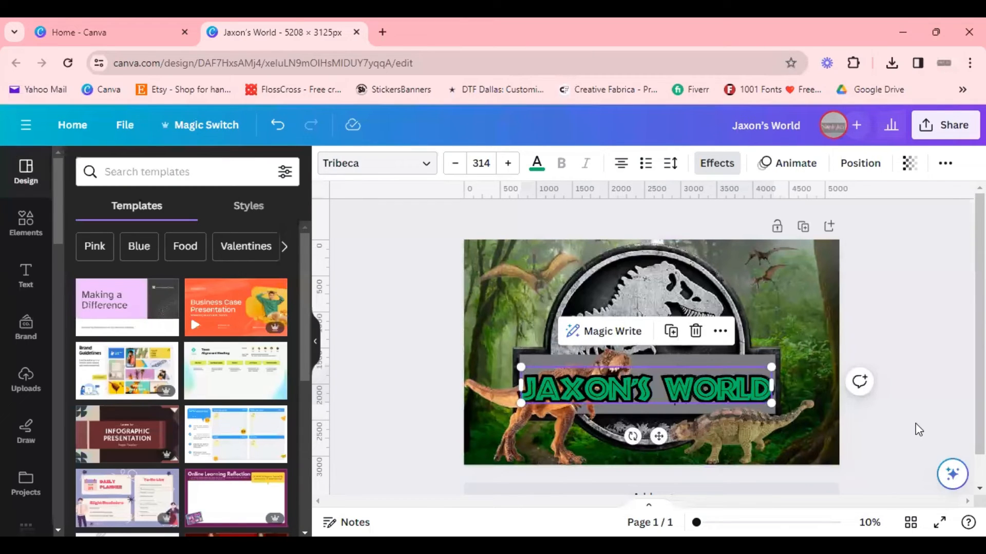
Step: Enlarge the T-rex photo from its upper-right corner to about 2,775 × 1,946 px
{"action": "left_click", "coordinate": [543, 434]}
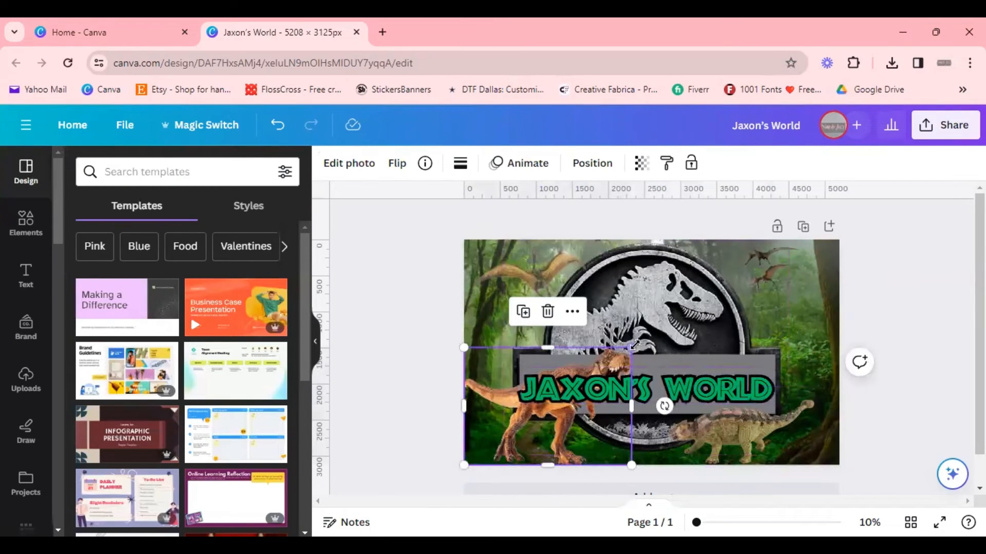
{"action": "left_click_drag", "start_coordinate": [631, 348], "coordinate": [667, 327]}
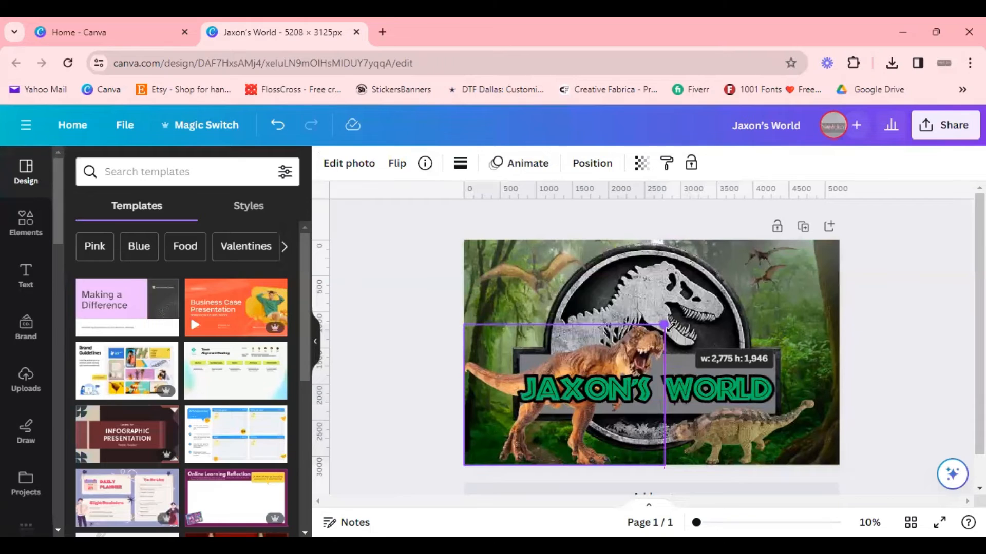
{"action": "left_click", "coordinate": [880, 391]}
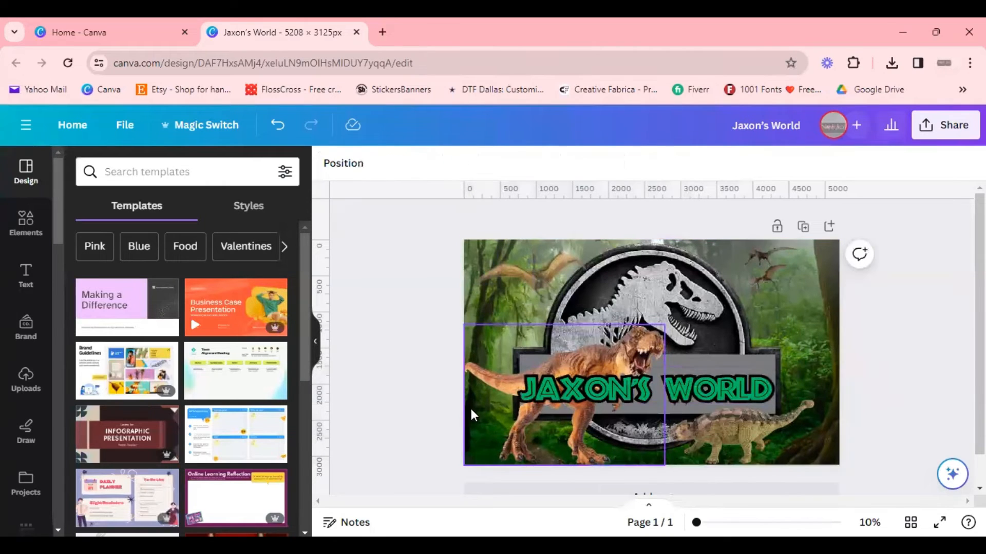
Step: Enlarge the ankylosaurus photo and lower it slightly in the lower right corner
{"action": "left_click", "coordinate": [756, 442]}
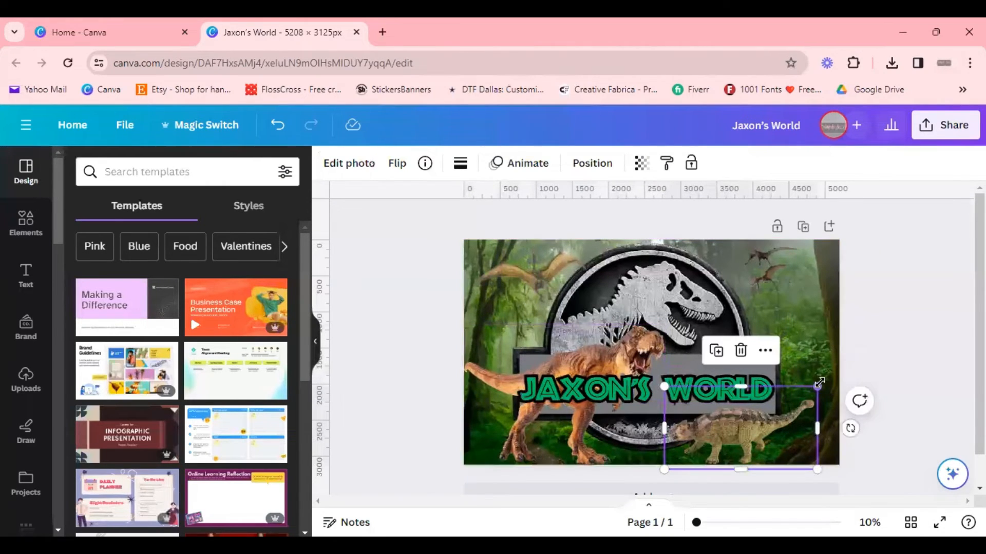
{"action": "left_click_drag", "start_coordinate": [819, 383], "coordinate": [833, 366]}
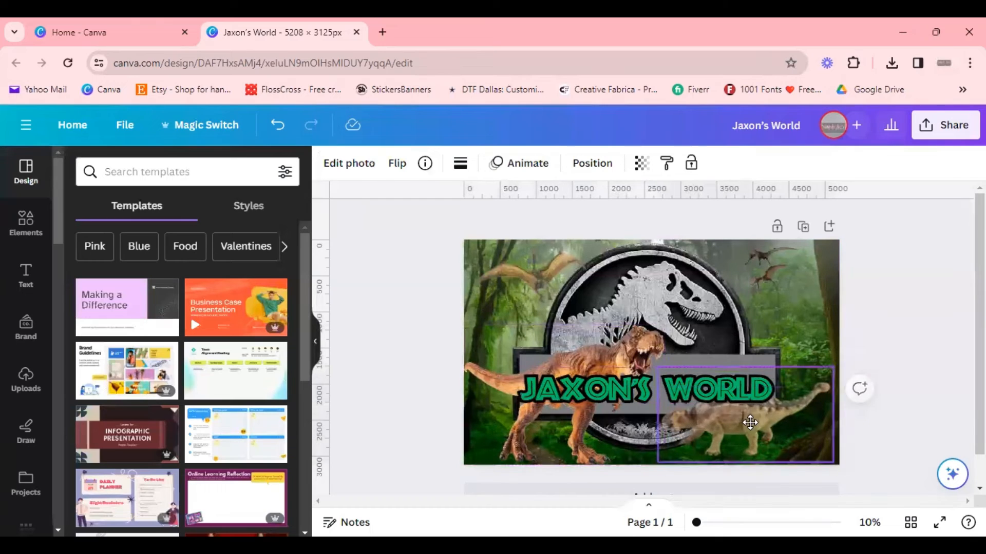
{"action": "left_click_drag", "start_coordinate": [750, 422], "coordinate": [747, 433]}
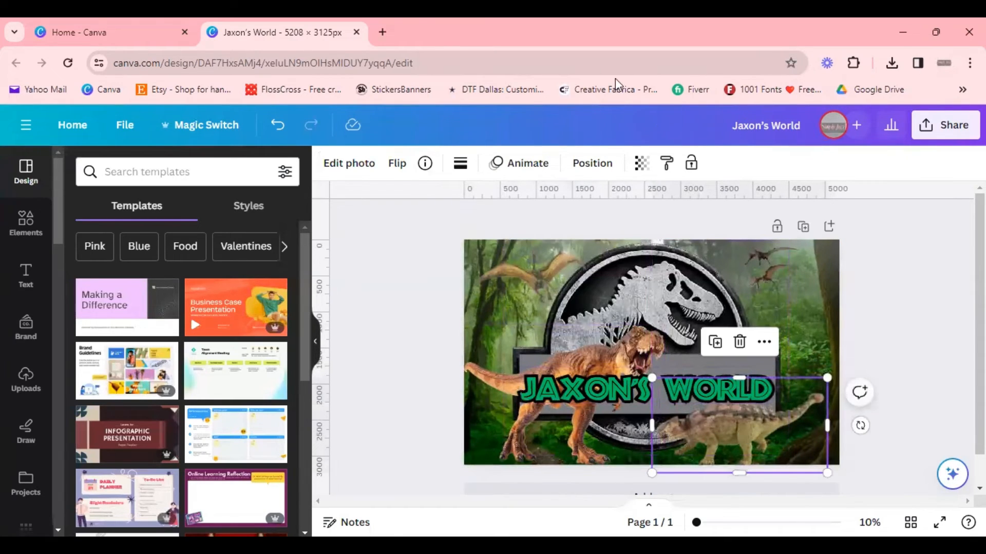
{"action": "left_click", "coordinate": [641, 164]}
{"action": "left_click_drag", "start_coordinate": [610, 221], "coordinate": [670, 226]}
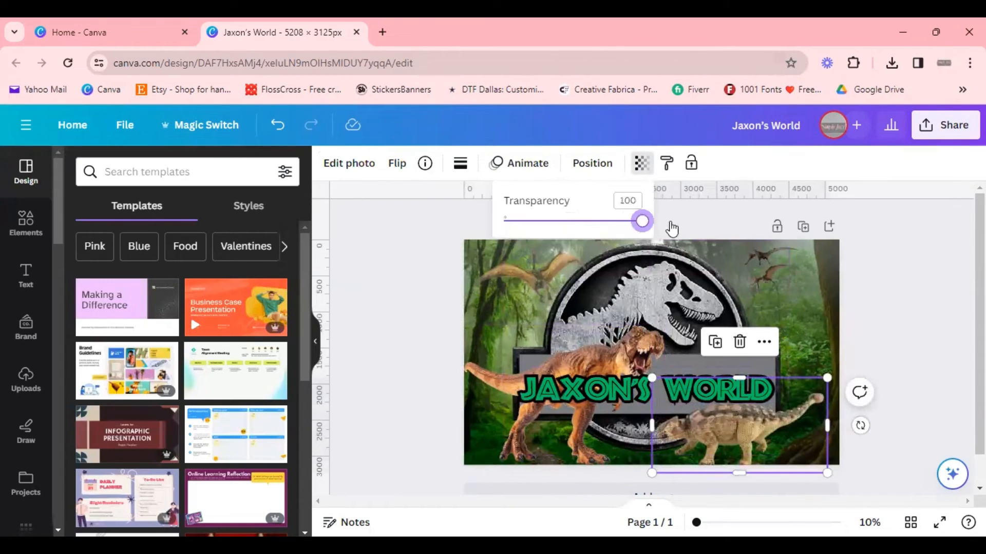
{"action": "left_click", "coordinate": [907, 333]}
{"action": "left_click", "coordinate": [888, 307]}
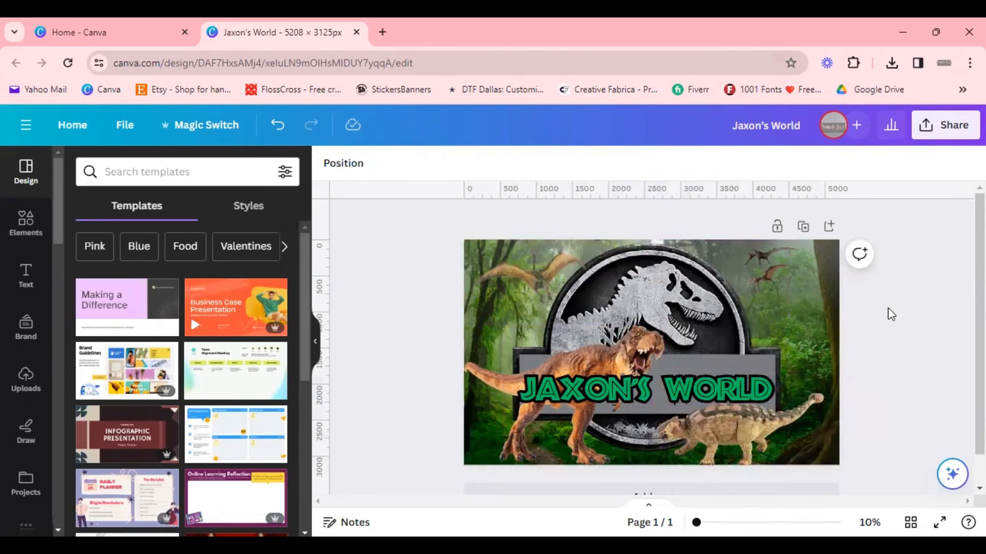
{"action": "left_click", "coordinate": [774, 284]}
{"action": "left_click_drag", "start_coordinate": [799, 291], "coordinate": [818, 304]}
{"action": "left_click", "coordinate": [913, 329]}
{"action": "left_click", "coordinate": [538, 275]}
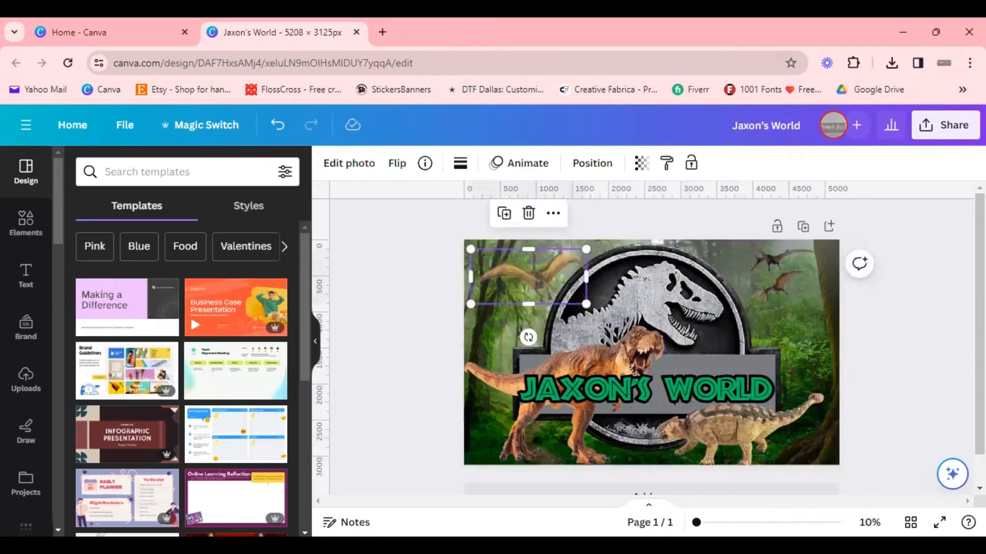
{"action": "left_click", "coordinate": [920, 325]}
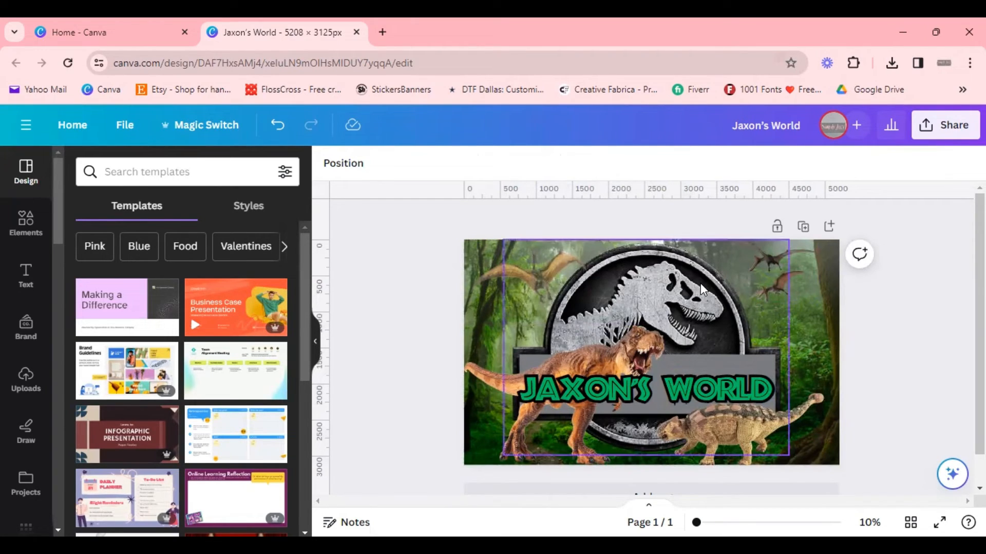
Step: Duplicate the heading above the logo, replace the copy's text with 3, and enlarge it to size 816
{"action": "left_click", "coordinate": [676, 394]}
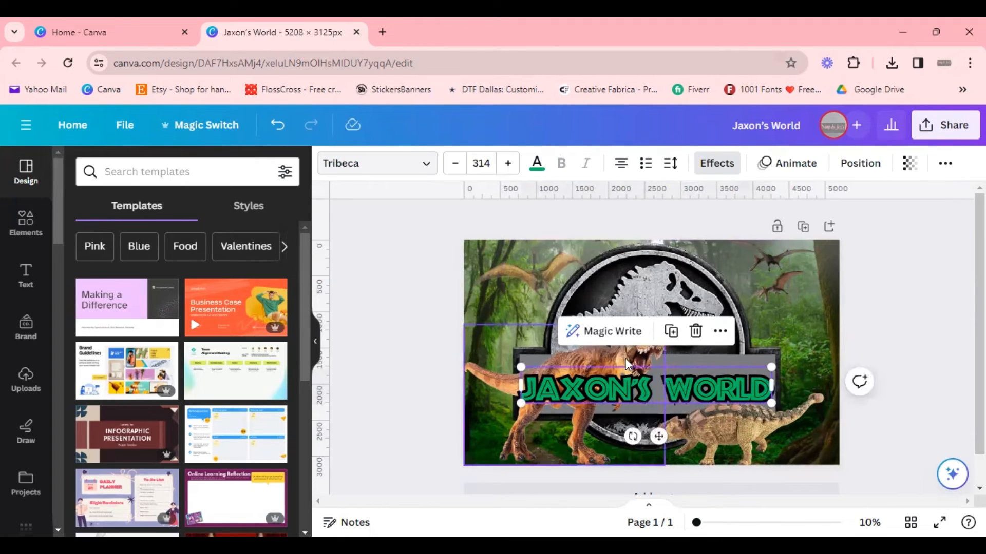
{"action": "left_click_drag", "start_coordinate": [656, 400], "coordinate": [661, 329]}
{"action": "double_click", "coordinate": [664, 327]}
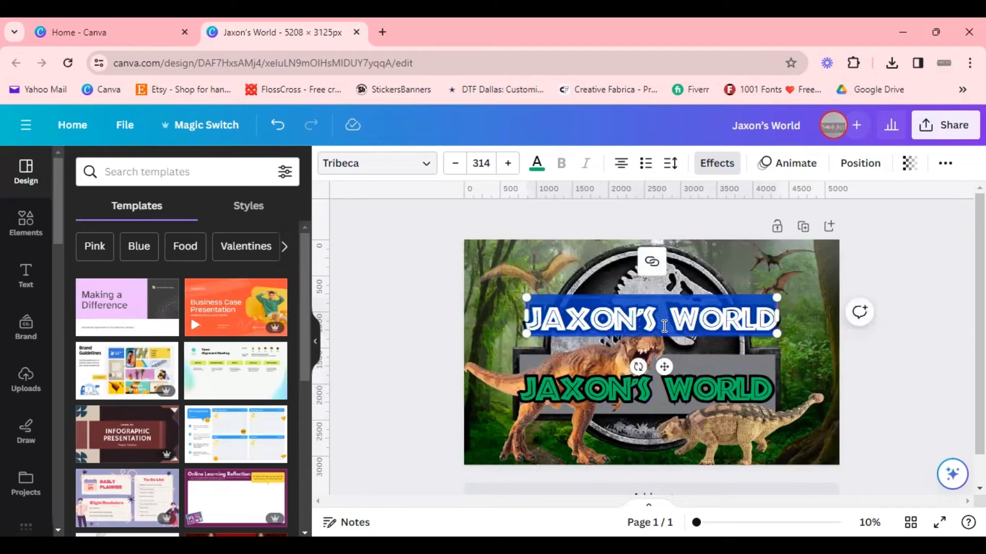
{"action": "key", "text": "BackSpace"}
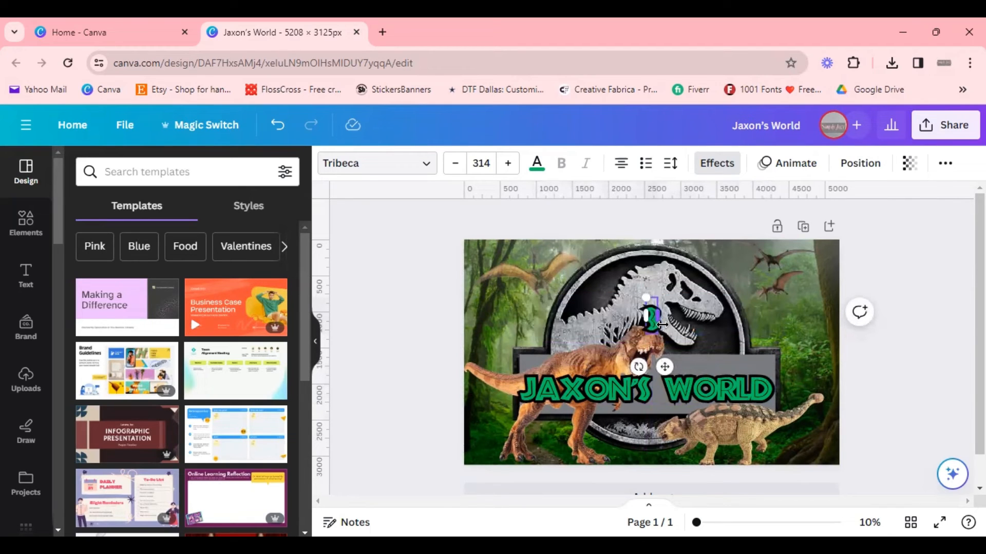
{"action": "left_click", "coordinate": [659, 319]}
{"action": "left_click", "coordinate": [648, 312]}
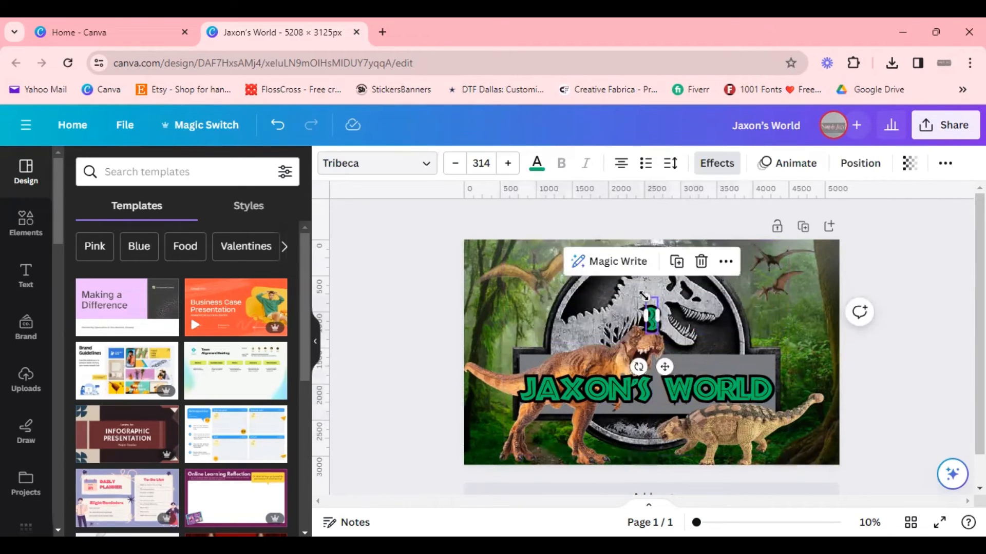
{"action": "left_click_drag", "start_coordinate": [645, 299], "coordinate": [553, 266]}
{"action": "left_click_drag", "start_coordinate": [645, 299], "coordinate": [647, 313]}
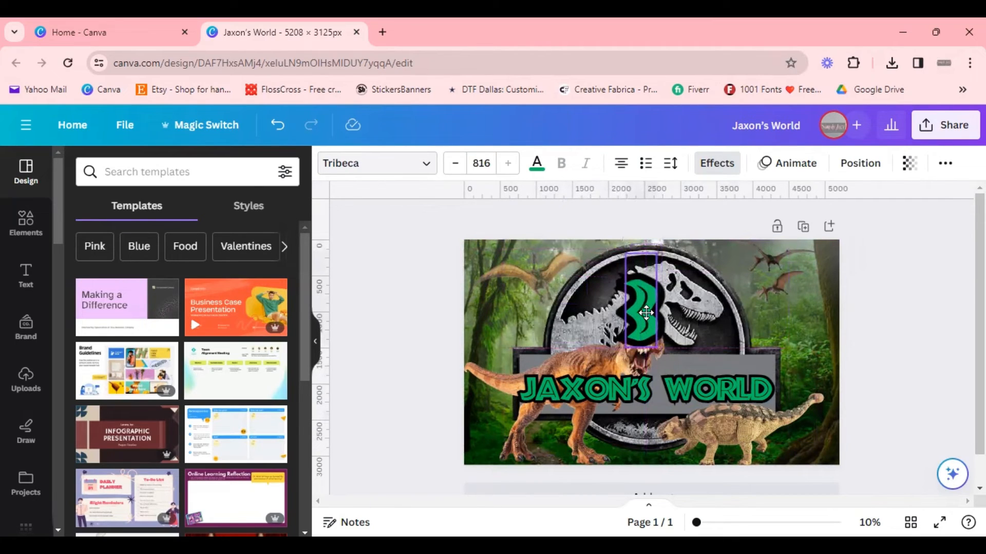
Step: Shift the heading up slightly and move the 3 beneath it, scaling it down
{"action": "left_click", "coordinate": [672, 390]}
{"action": "left_click_drag", "start_coordinate": [672, 390], "coordinate": [673, 378]}
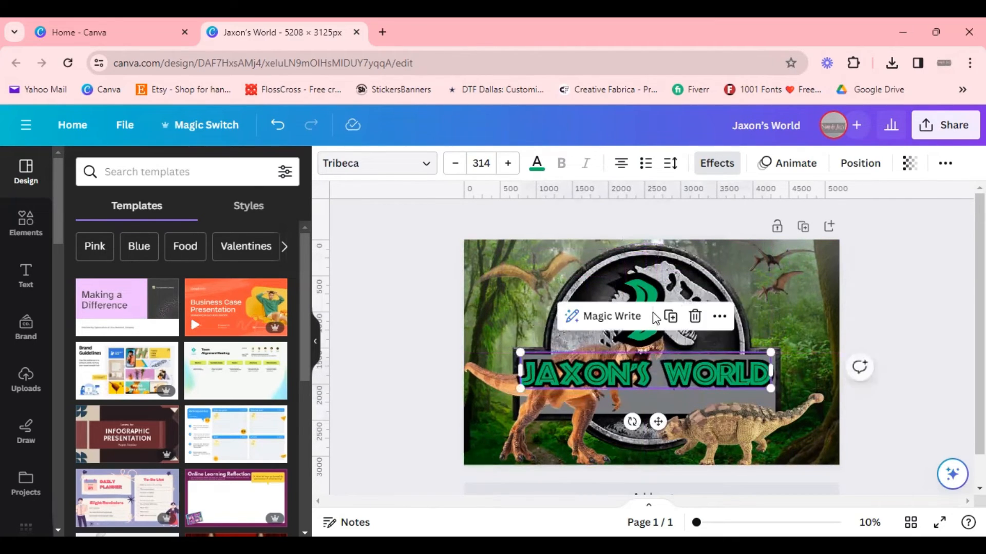
{"action": "left_click_drag", "start_coordinate": [641, 297], "coordinate": [638, 405]}
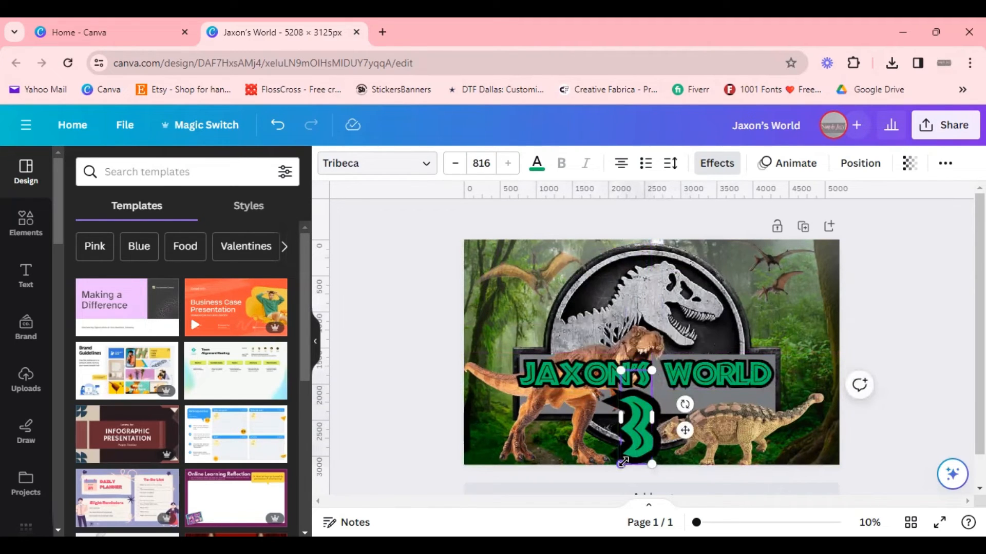
{"action": "left_click_drag", "start_coordinate": [622, 463], "coordinate": [648, 429]}
{"action": "left_click", "coordinate": [660, 450]}
Step: Move the ankylosaurus photo further right into the lower right corner
{"action": "left_click", "coordinate": [780, 312]}
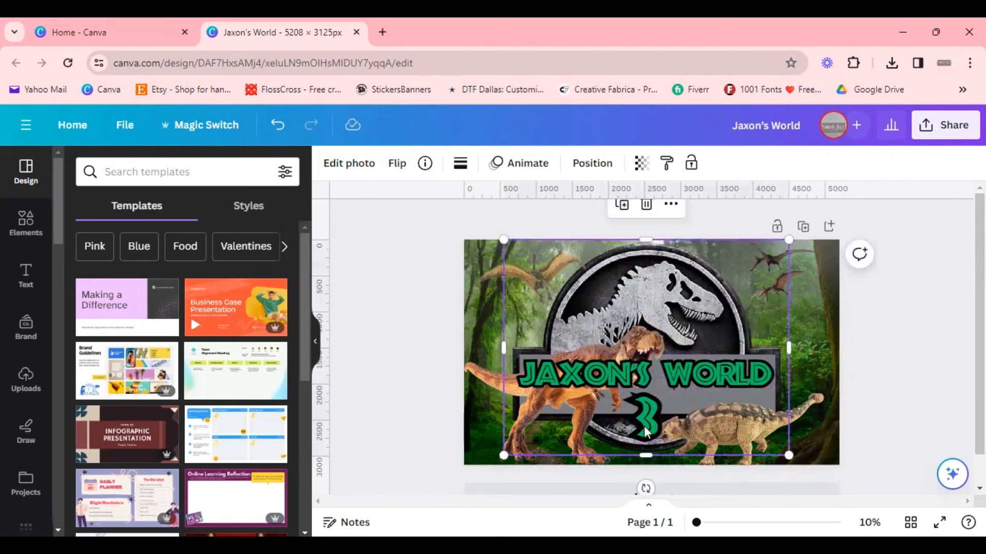
{"action": "left_click_drag", "start_coordinate": [724, 446], "coordinate": [768, 415]}
{"action": "left_click", "coordinate": [756, 418]}
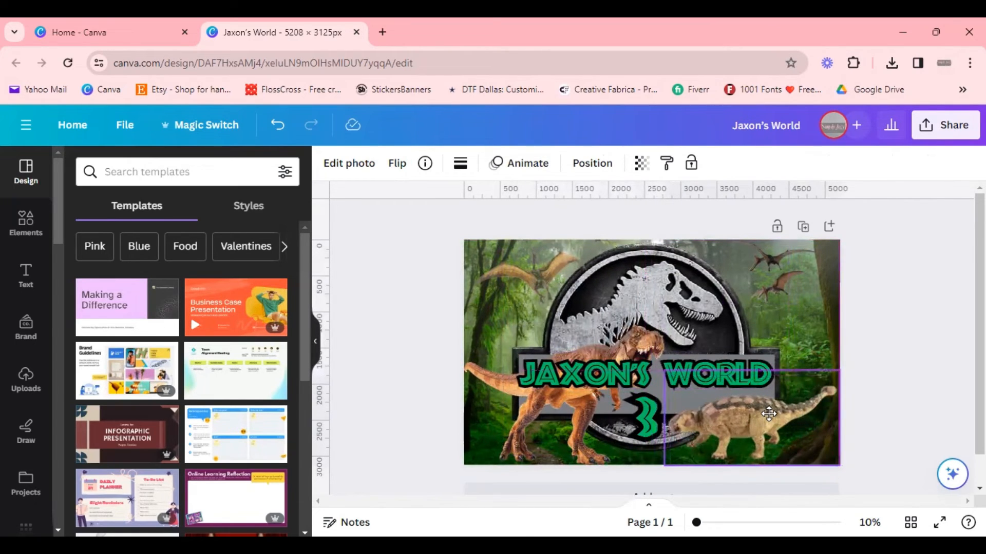
{"action": "left_click", "coordinate": [908, 395]}
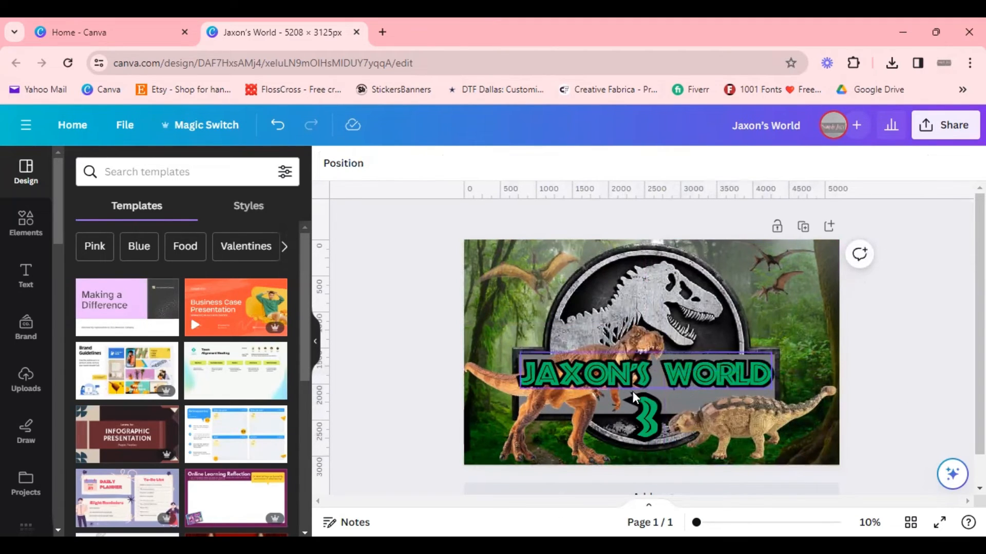
{"action": "left_click", "coordinate": [644, 411]}
{"action": "left_click", "coordinate": [948, 329]}
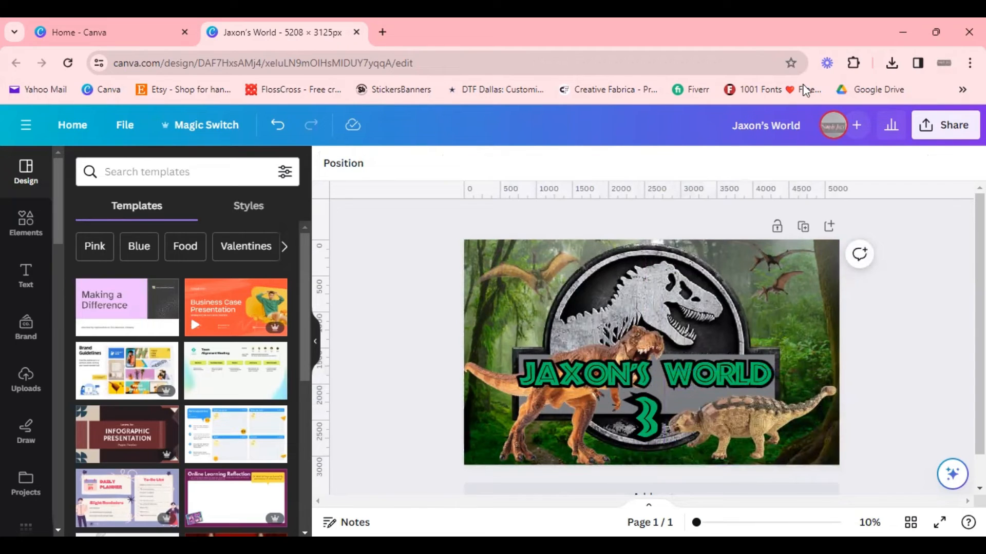
Step: Download the design as a PDF Print file from the share options
{"action": "left_click", "coordinate": [945, 125]}
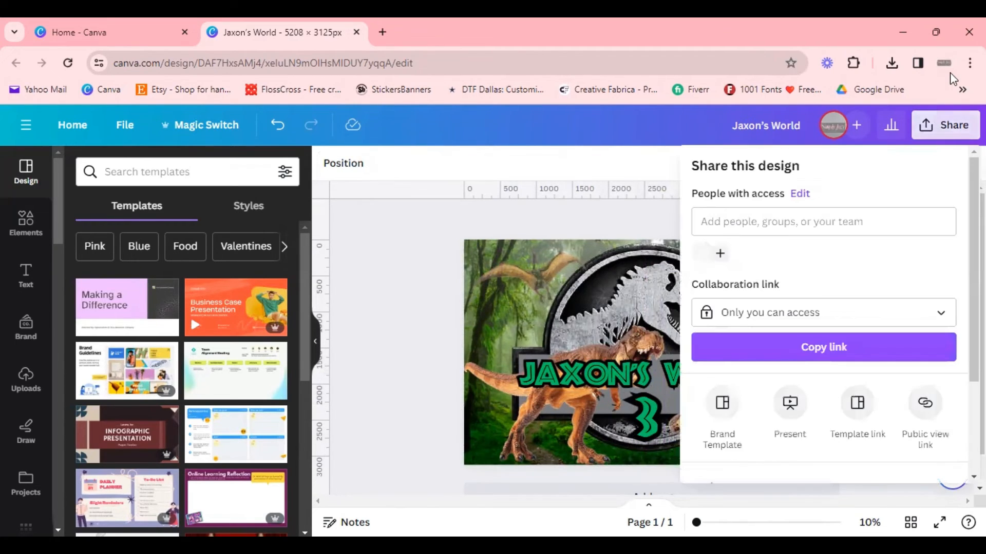
{"action": "scroll", "coordinate": [880, 312], "scroll_direction": "down", "scroll_amount": 3}
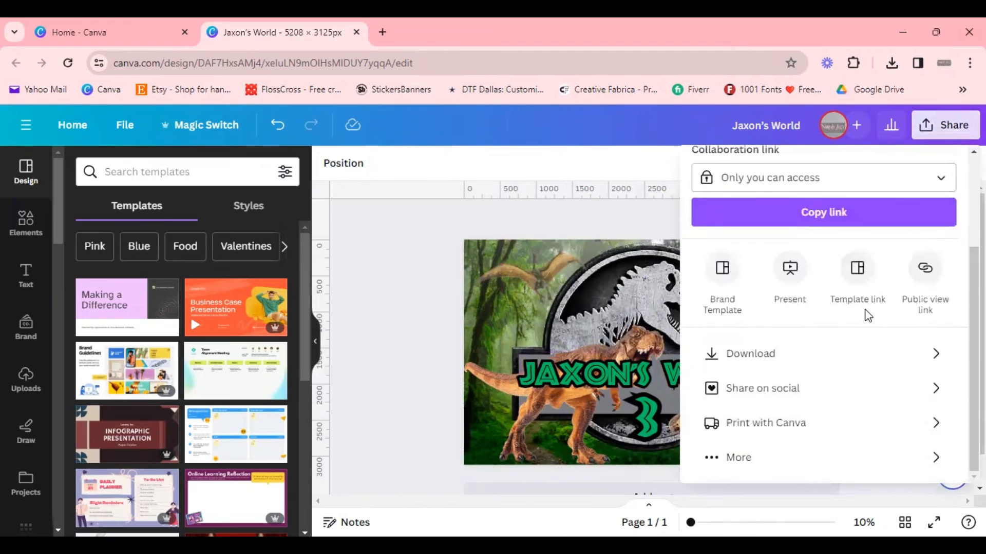
{"action": "left_click", "coordinate": [821, 354]}
{"action": "left_click", "coordinate": [807, 239]}
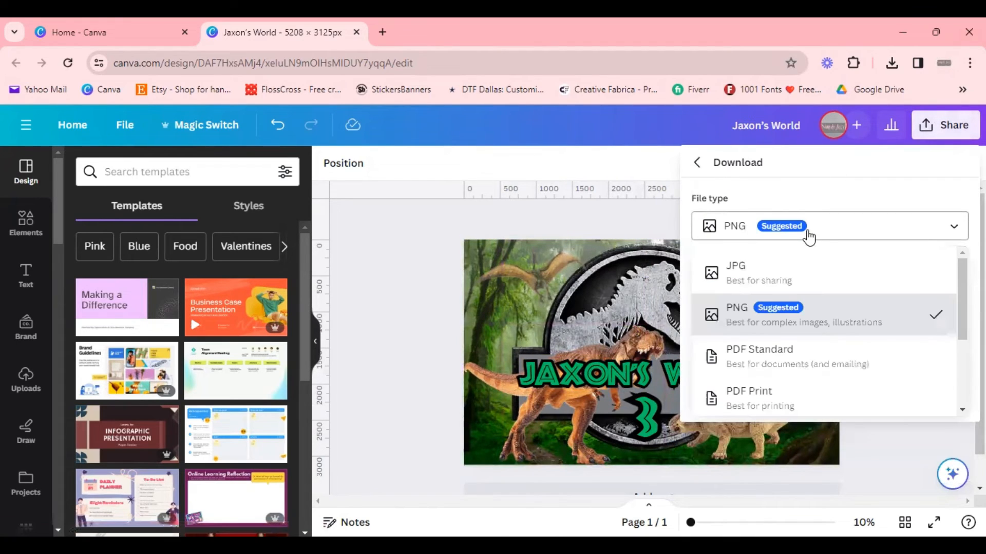
{"action": "scroll", "coordinate": [871, 330], "scroll_direction": "down", "scroll_amount": 2}
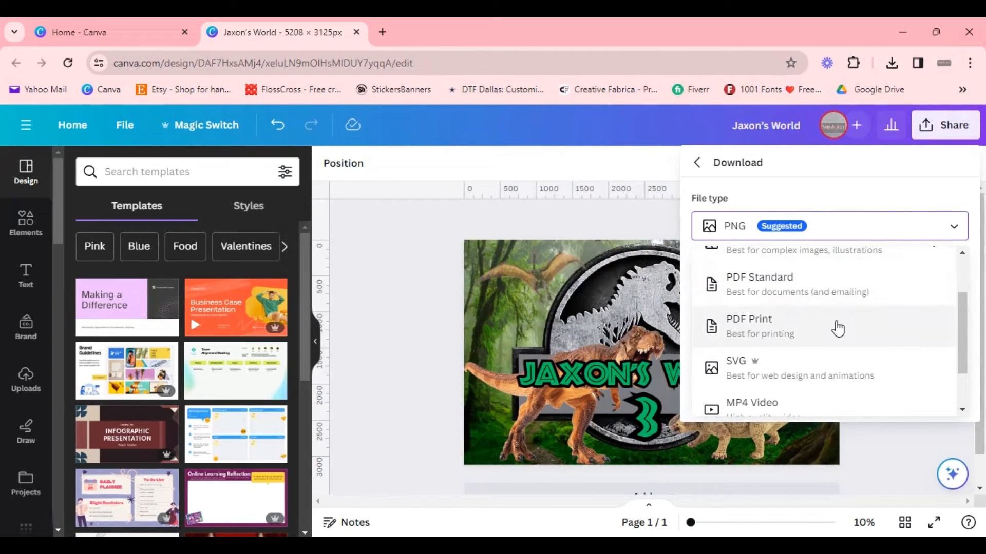
{"action": "scroll", "coordinate": [842, 327], "scroll_direction": "down", "scroll_amount": 1}
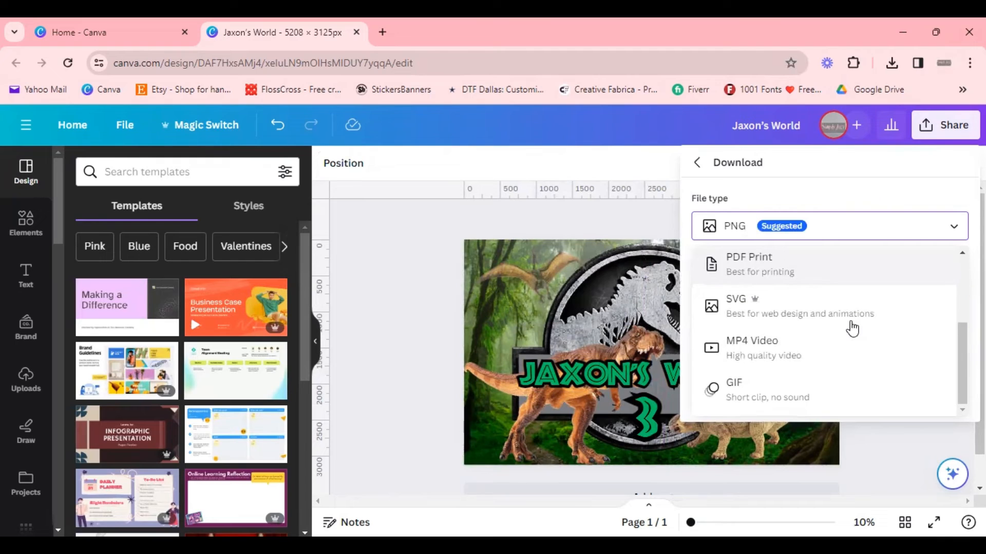
{"action": "scroll", "coordinate": [852, 329], "scroll_direction": "up", "scroll_amount": 3}
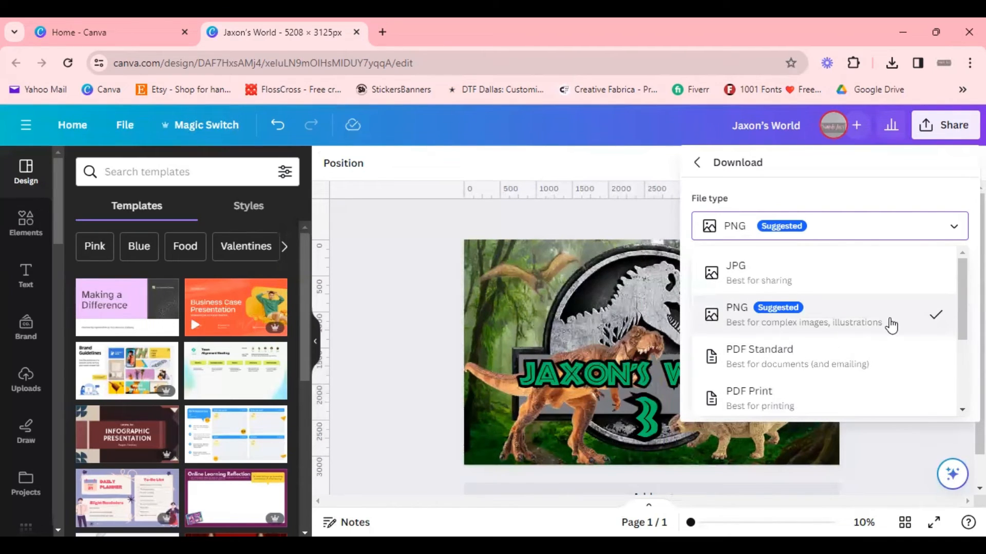
{"action": "scroll", "coordinate": [783, 336], "scroll_direction": "down", "scroll_amount": 3}
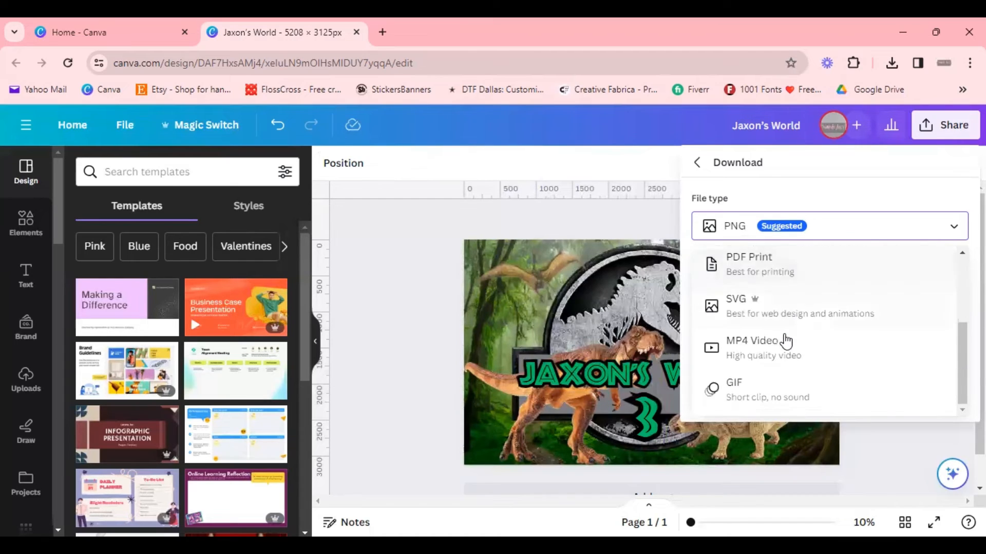
{"action": "scroll", "coordinate": [785, 341], "scroll_direction": "up", "scroll_amount": 3}
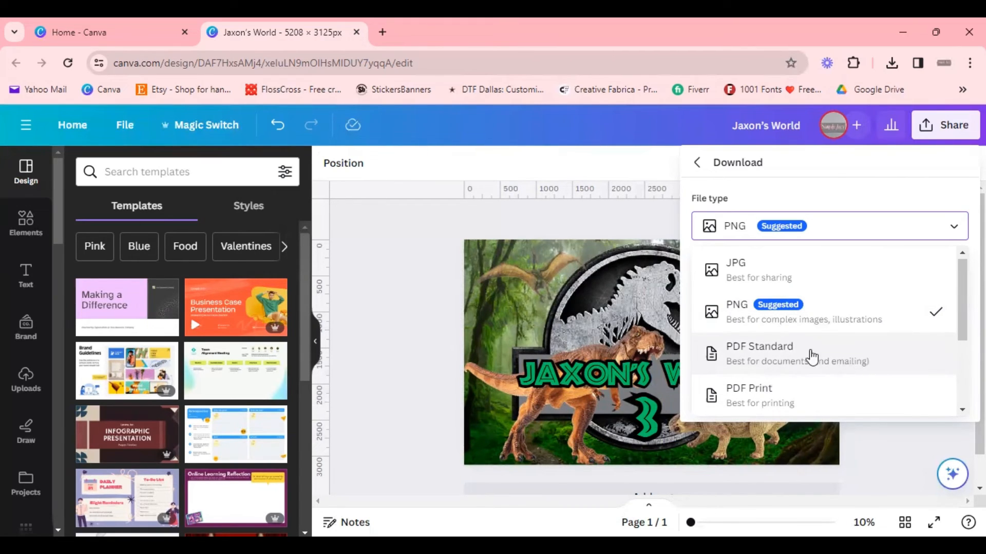
{"action": "scroll", "coordinate": [797, 313], "scroll_direction": "down", "scroll_amount": 3}
{"action": "scroll", "coordinate": [796, 334], "scroll_direction": "up", "scroll_amount": 1}
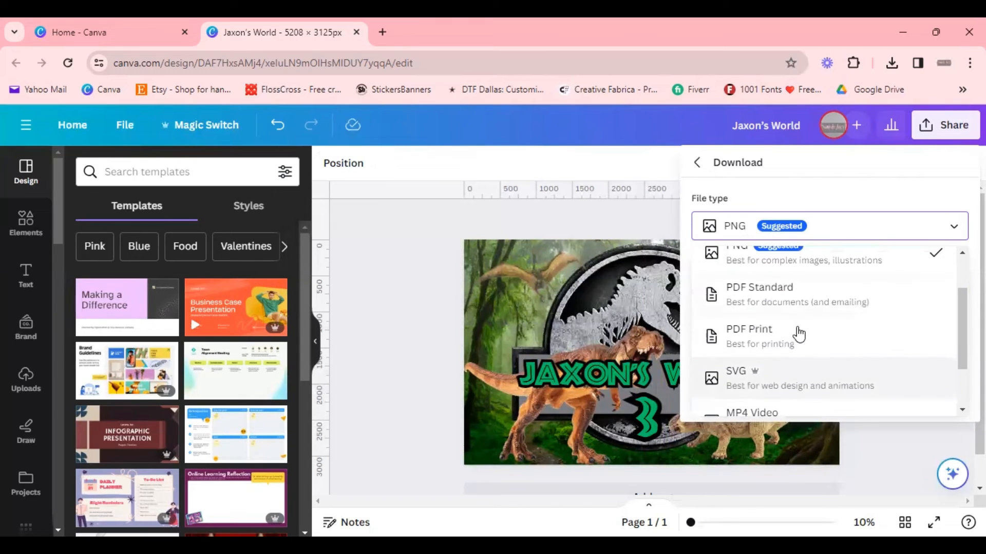
{"action": "left_click", "coordinate": [800, 339]}
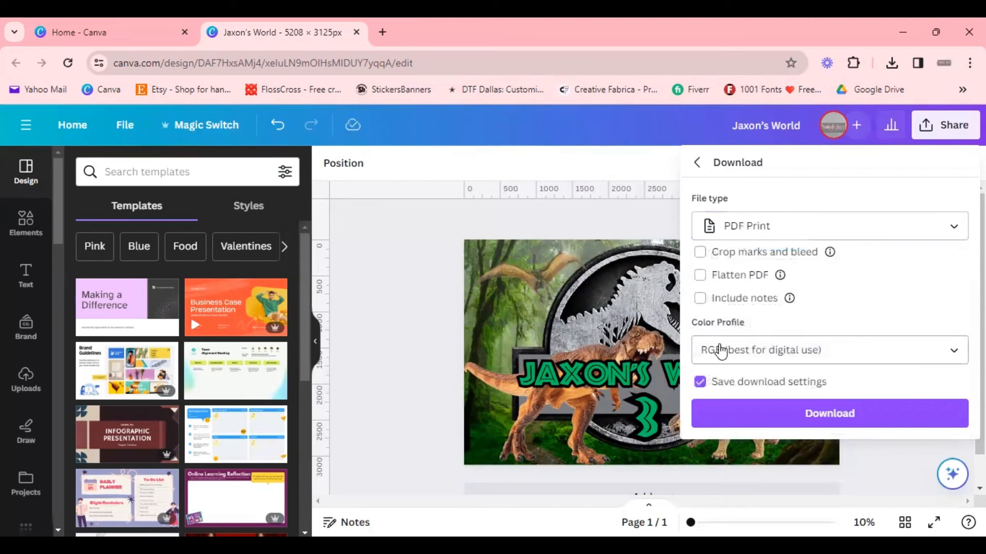
{"action": "left_click", "coordinate": [914, 422]}
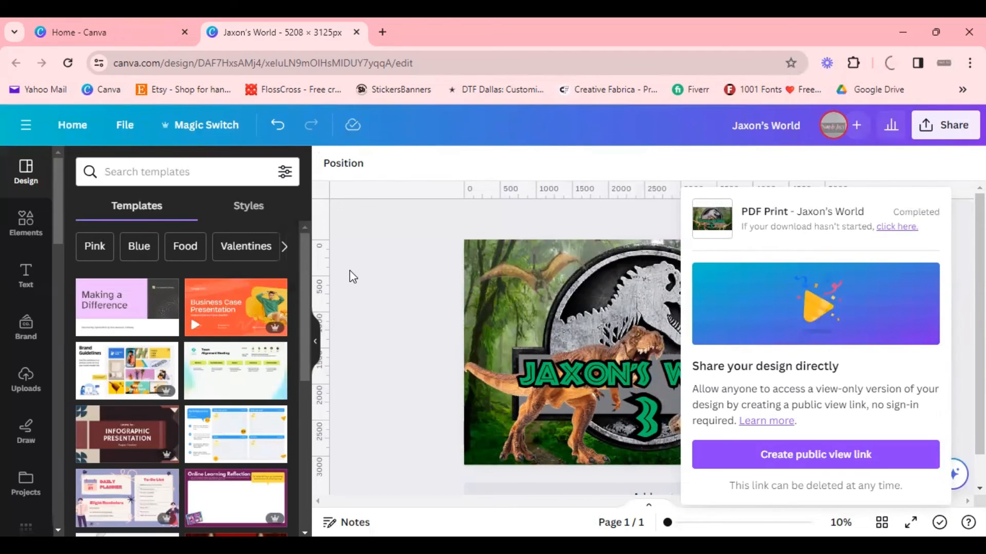
Step: Open the StickersBanners bookmark in the design's tab, then close that tab
{"action": "left_click", "coordinate": [415, 369]}
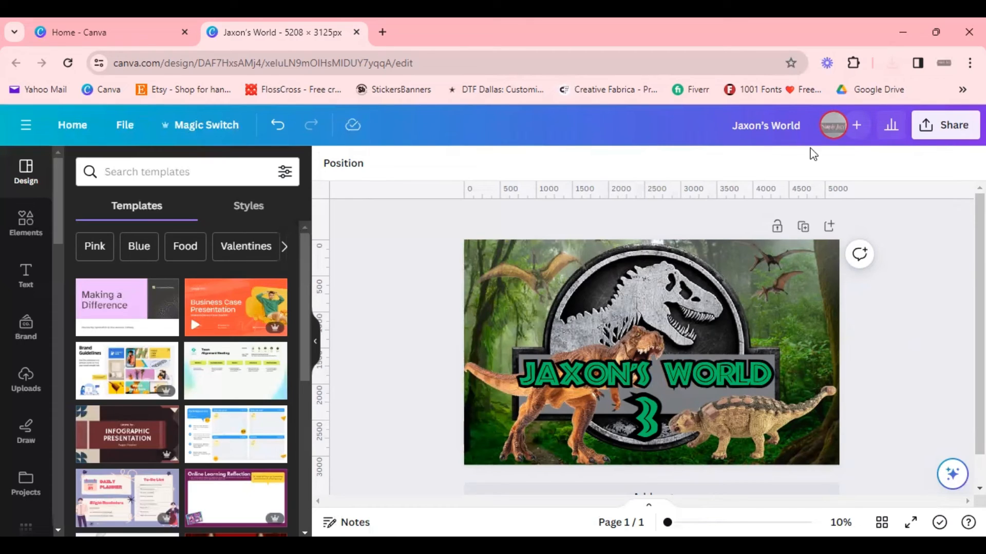
{"action": "left_click", "coordinate": [398, 91]}
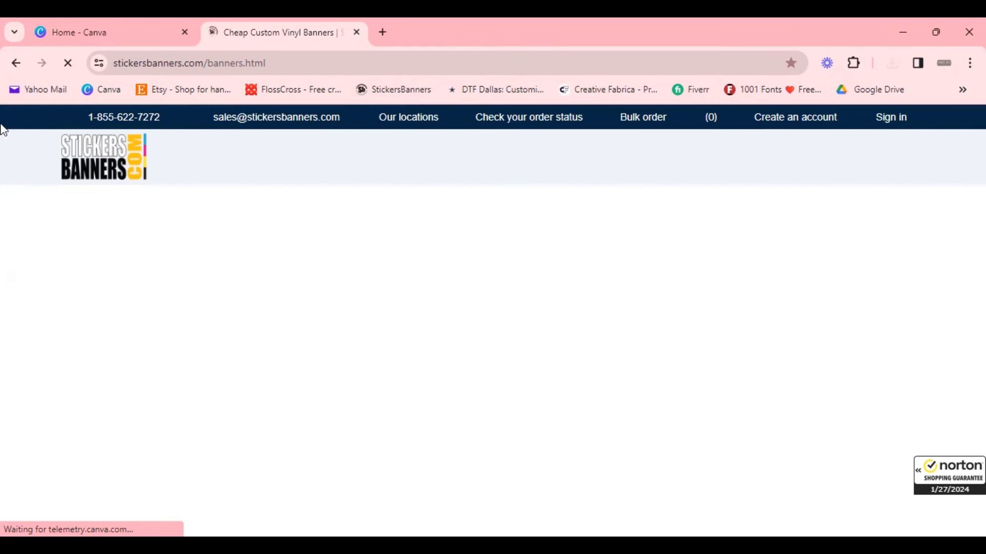
{"action": "left_click", "coordinate": [357, 33]}
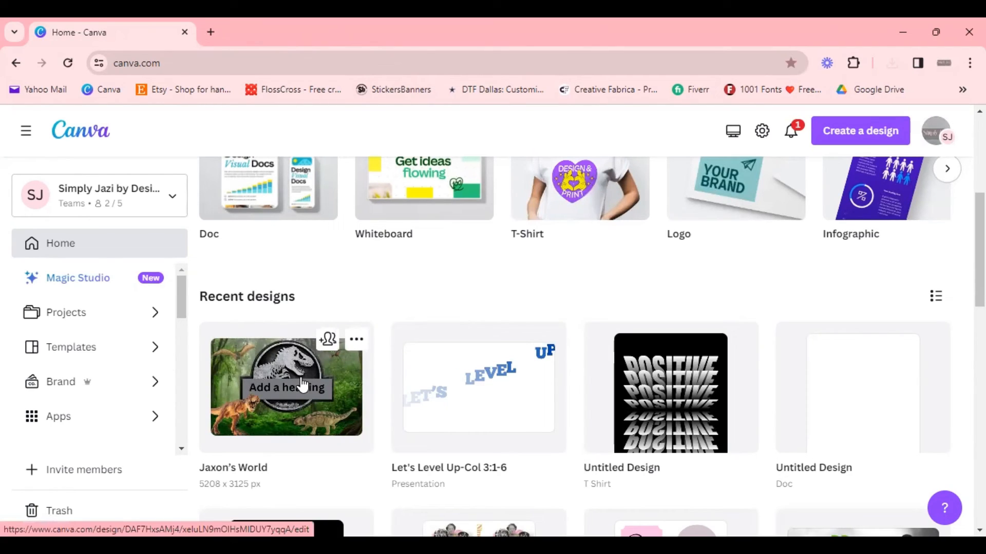
Step: Open a new browser tab and search Google for print backdrop
{"action": "left_click", "coordinate": [211, 32]}
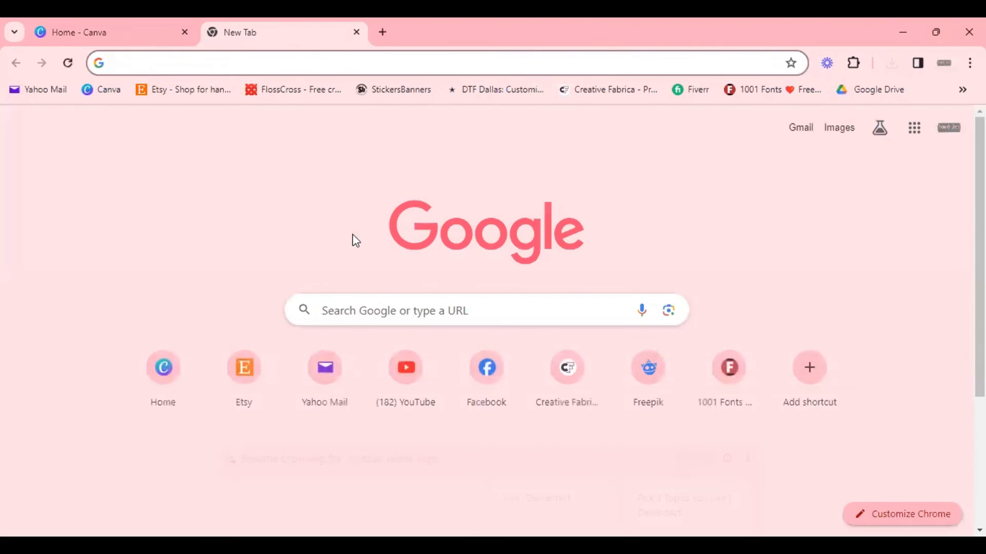
{"action": "left_click", "coordinate": [369, 311]}
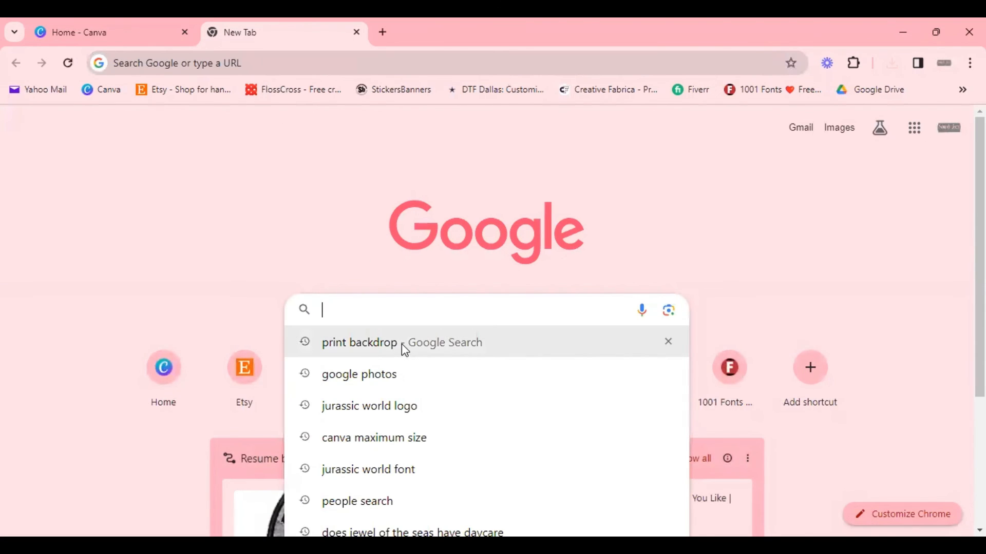
{"action": "left_click", "coordinate": [402, 344]}
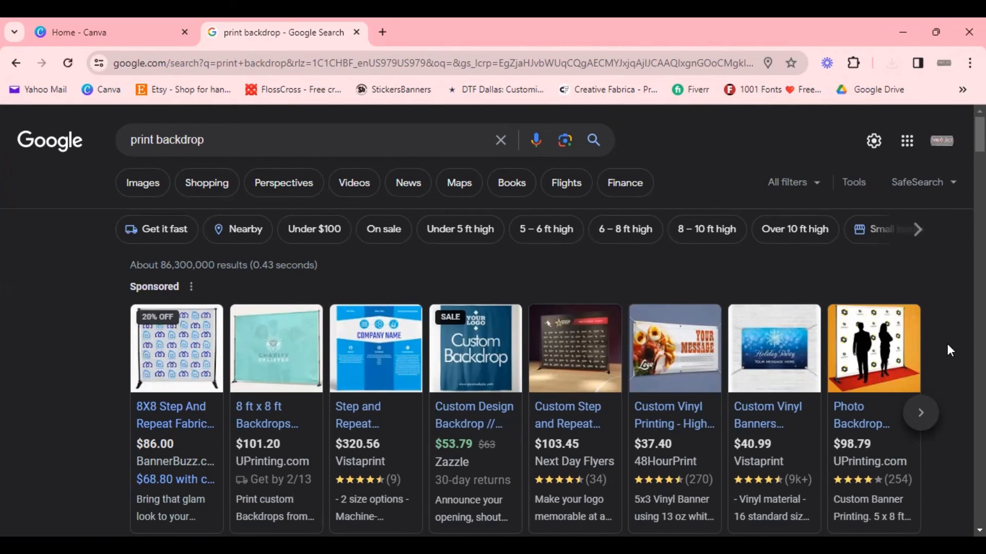
Step: Browse the print backdrop search results for printing services, then return to the Canva home tab
{"action": "scroll", "coordinate": [947, 343], "scroll_direction": "down", "scroll_amount": 2}
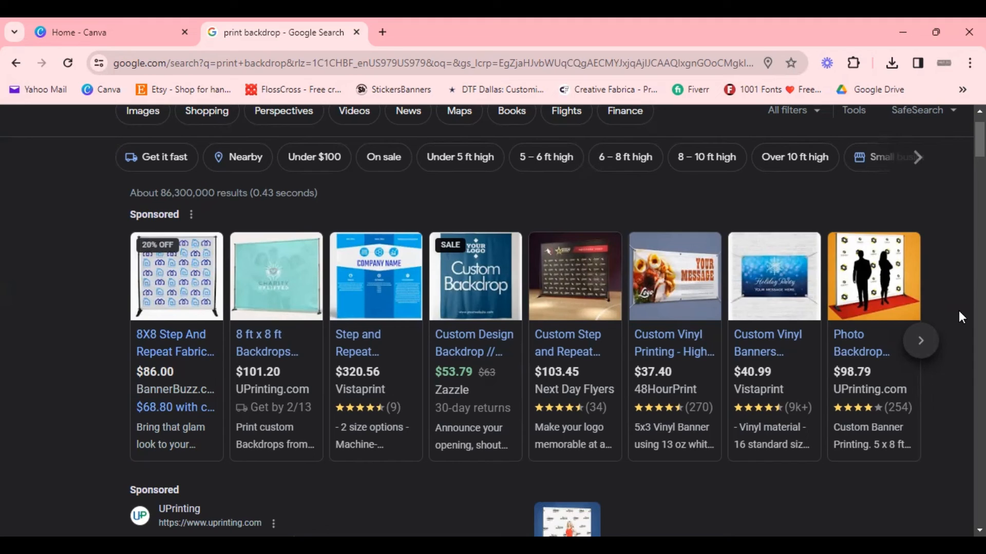
{"action": "mouse_move", "coordinate": [211, 404]}
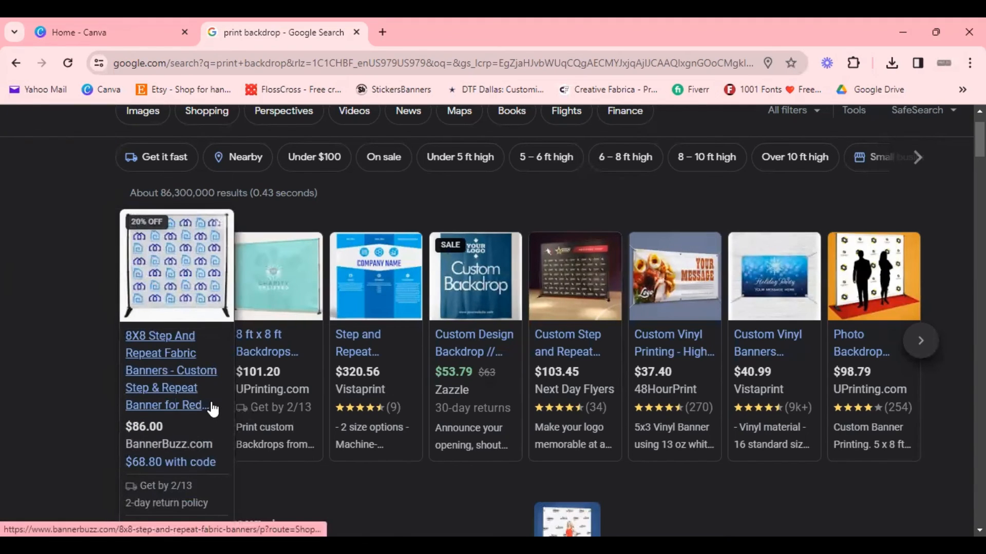
{"action": "scroll", "coordinate": [212, 408], "scroll_direction": "down", "scroll_amount": 3}
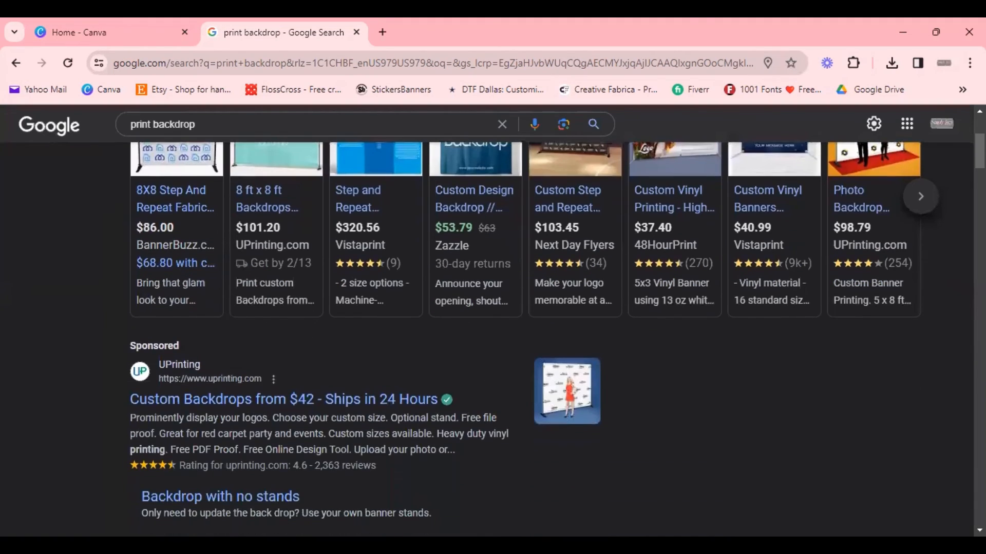
{"action": "scroll", "coordinate": [493, 339], "scroll_direction": "down", "scroll_amount": 2}
{"action": "scroll", "coordinate": [926, 386], "scroll_direction": "down", "scroll_amount": 2}
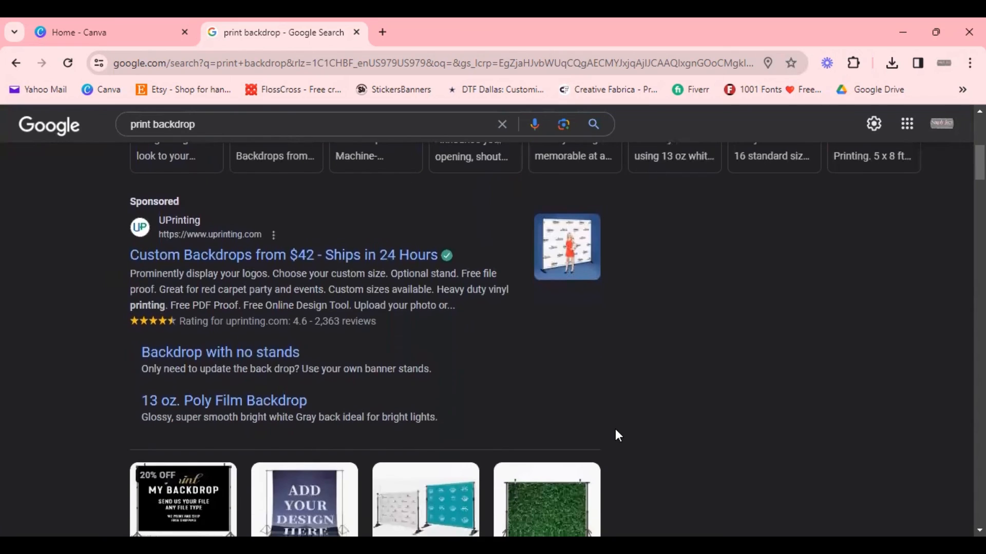
{"action": "scroll", "coordinate": [708, 320], "scroll_direction": "down", "scroll_amount": 5}
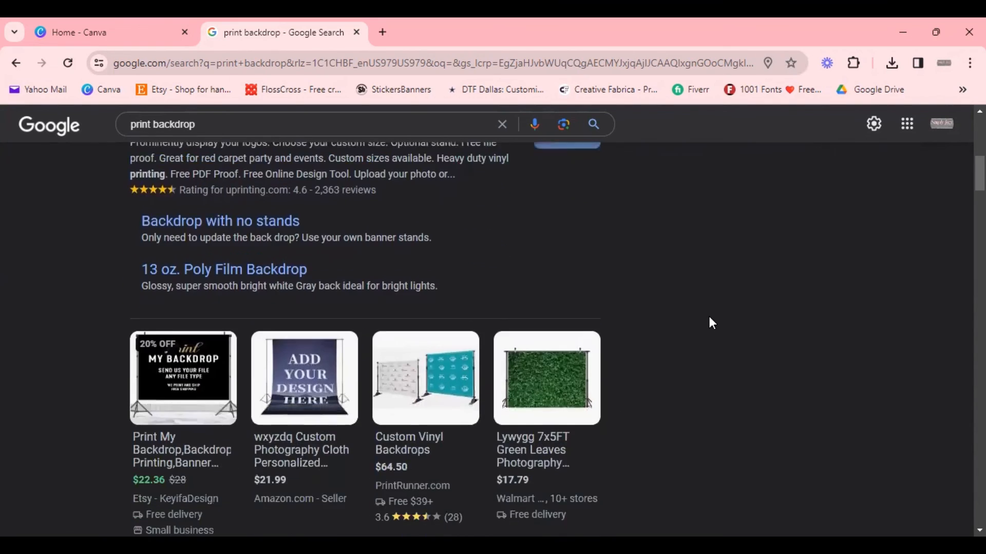
{"action": "scroll", "coordinate": [714, 319], "scroll_direction": "down", "scroll_amount": 6}
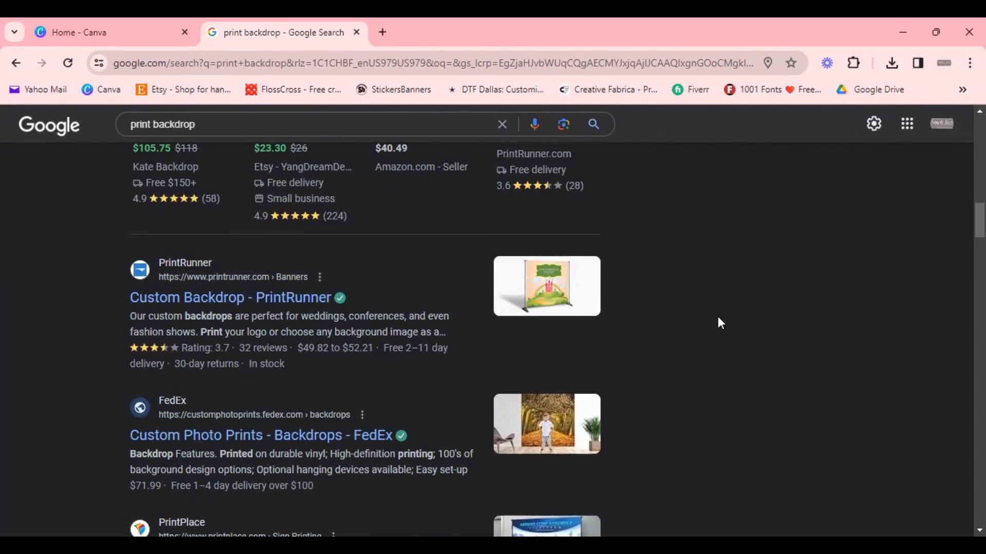
{"action": "scroll", "coordinate": [718, 317], "scroll_direction": "down", "scroll_amount": 4}
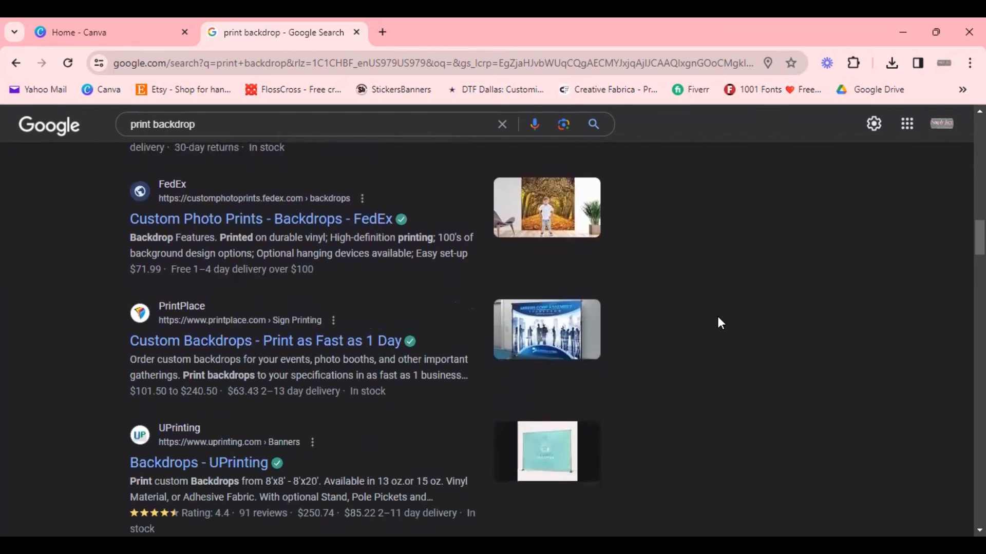
{"action": "scroll", "coordinate": [719, 323], "scroll_direction": "down", "scroll_amount": 4}
{"action": "scroll", "coordinate": [719, 323], "scroll_direction": "down", "scroll_amount": 4}
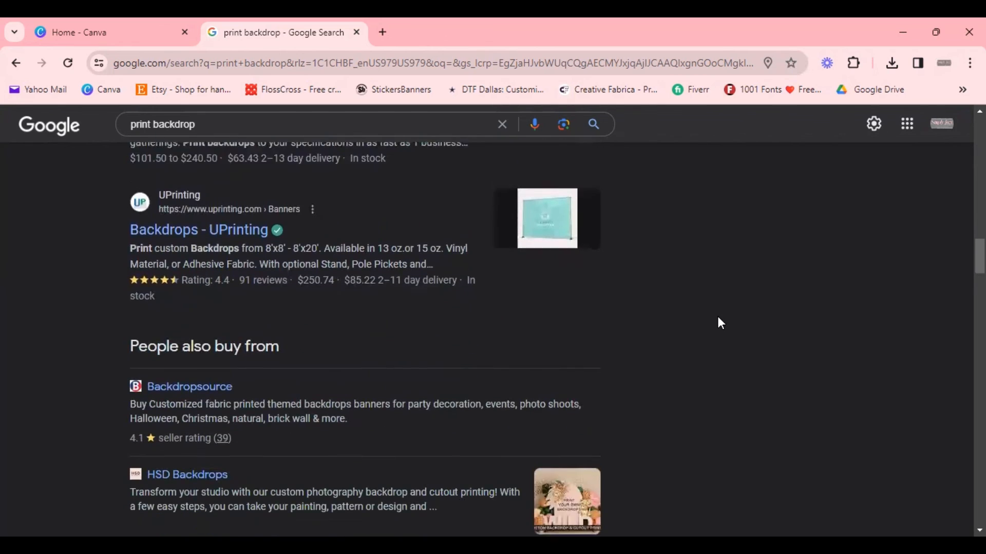
{"action": "scroll", "coordinate": [719, 323], "scroll_direction": "up", "scroll_amount": 14}
{"action": "scroll", "coordinate": [717, 323], "scroll_direction": "up", "scroll_amount": 10}
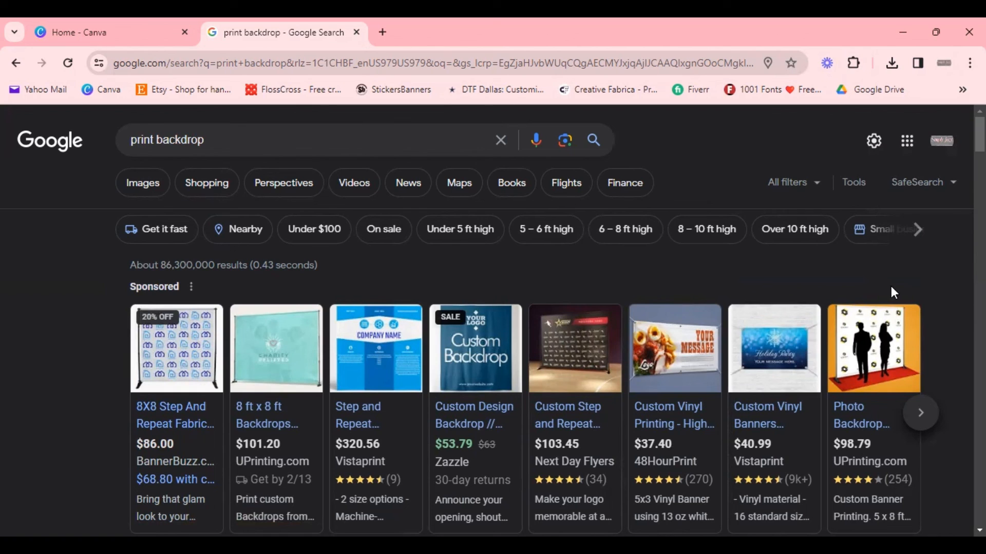
{"action": "left_click", "coordinate": [50, 29]}
{"action": "scroll", "coordinate": [700, 308], "scroll_direction": "up", "scroll_amount": 5}
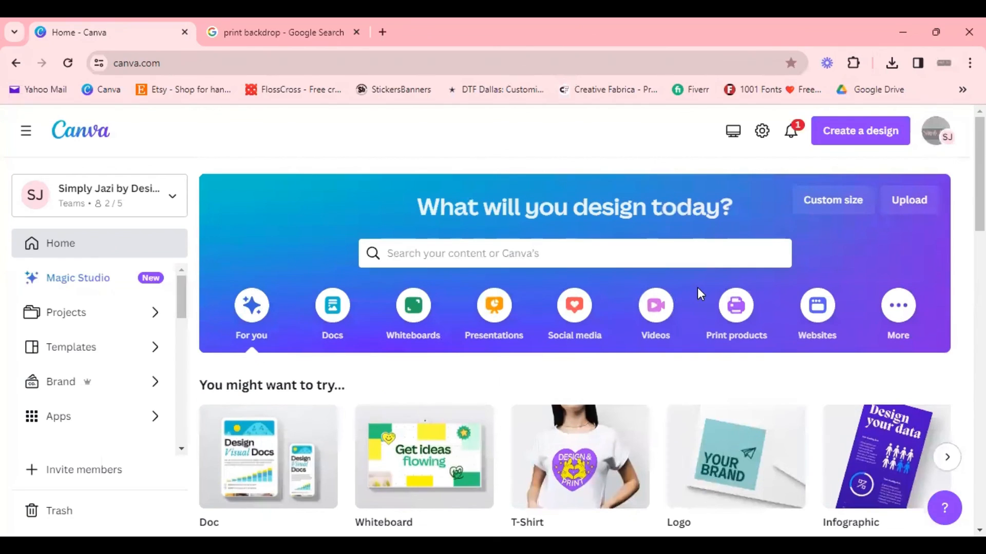